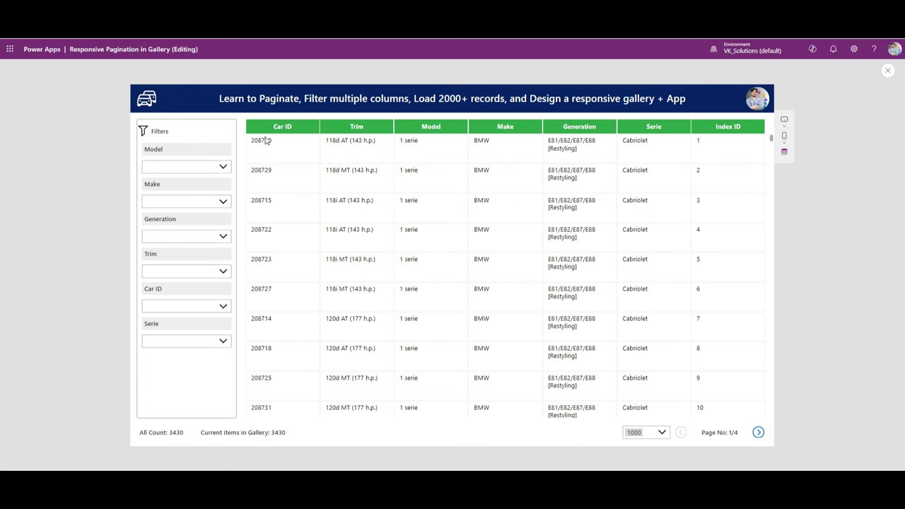
Scroll through the car gallery's first page of 1000 records down to its last row
{"action": "scroll", "coordinate": [740, 325], "scroll_direction": "down", "scroll_amount": 5}
{"action": "scroll", "coordinate": [705, 257], "scroll_direction": "up", "scroll_amount": 5}
{"action": "left_click_drag", "start_coordinate": [771, 140], "coordinate": [770, 265]}
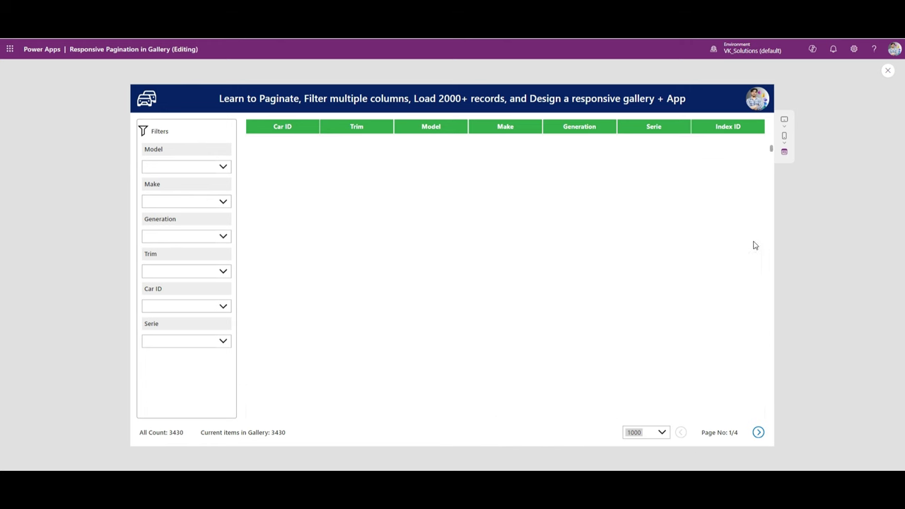
{"action": "scroll", "coordinate": [769, 413], "scroll_direction": "down", "scroll_amount": 3}
{"action": "scroll", "coordinate": [765, 427], "scroll_direction": "down", "scroll_amount": 5}
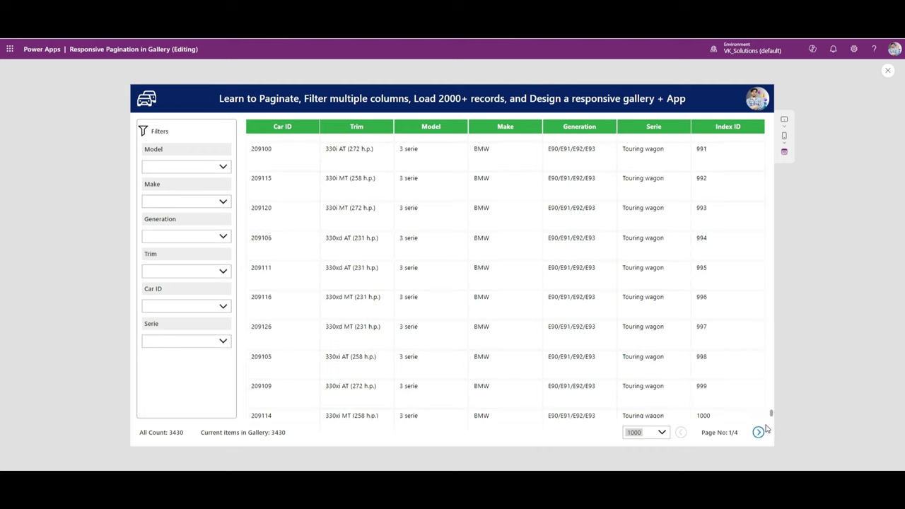
Try gallery page sizes of 200 and 20 records, scrolling through the 200-record page
{"action": "left_click", "coordinate": [663, 433]}
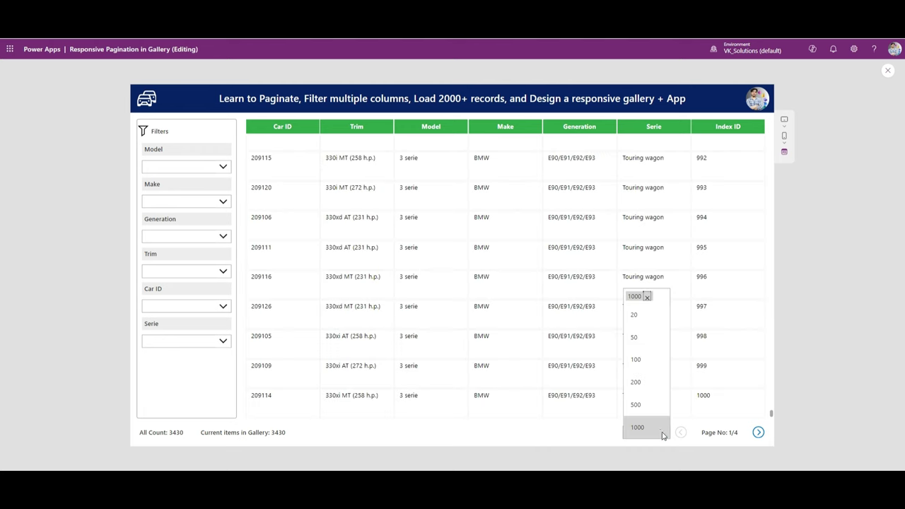
{"action": "left_click", "coordinate": [639, 384]}
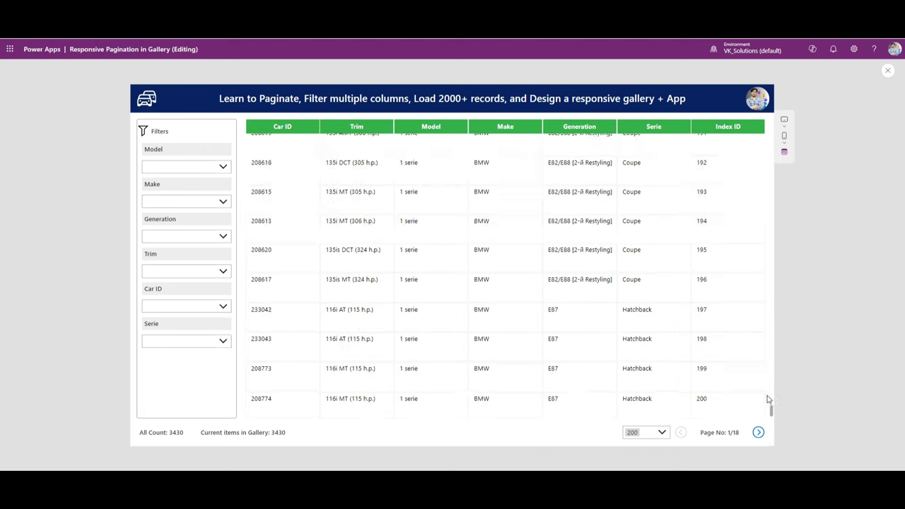
{"action": "mouse_move", "coordinate": [772, 145]}
{"action": "left_mouse_down"}
{"action": "mouse_move", "coordinate": [771, 446]}
{"action": "mouse_move", "coordinate": [745, 285]}
{"action": "mouse_move", "coordinate": [766, 153]}
{"action": "left_mouse_up"}
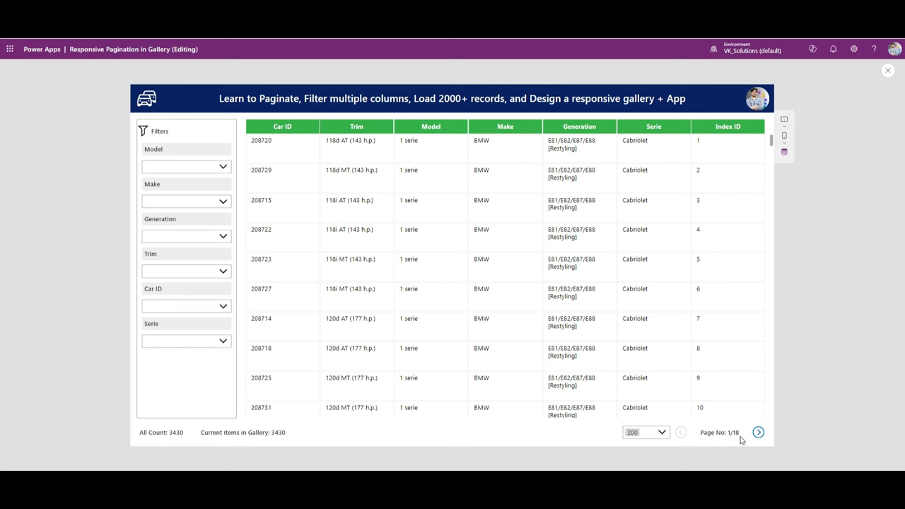
{"action": "left_click", "coordinate": [659, 432]}
{"action": "left_click", "coordinate": [645, 323]}
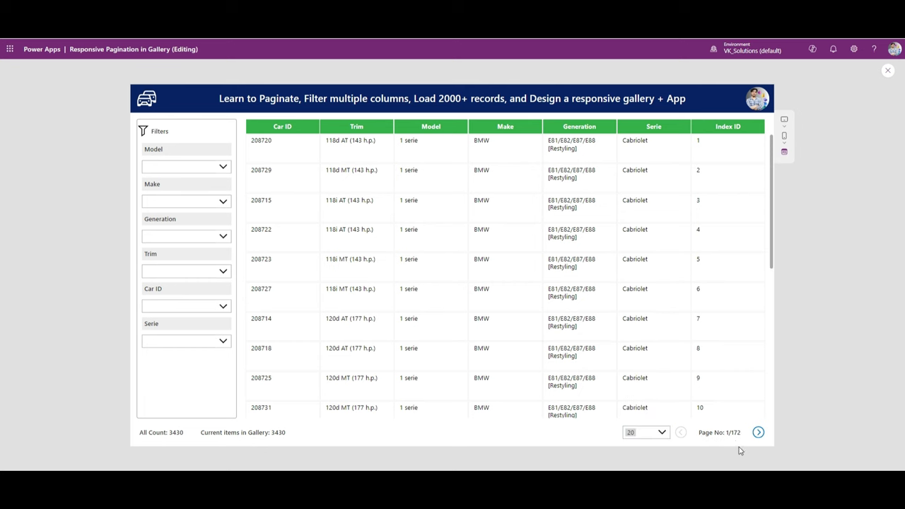
Set the gallery's page size to 500 records and page forward to the last page
{"action": "left_click", "coordinate": [661, 431]}
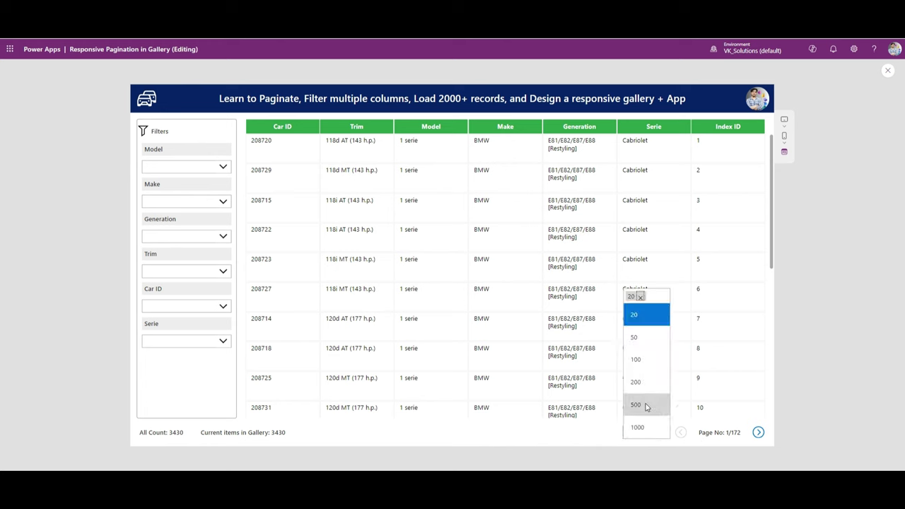
{"action": "left_click", "coordinate": [646, 406]}
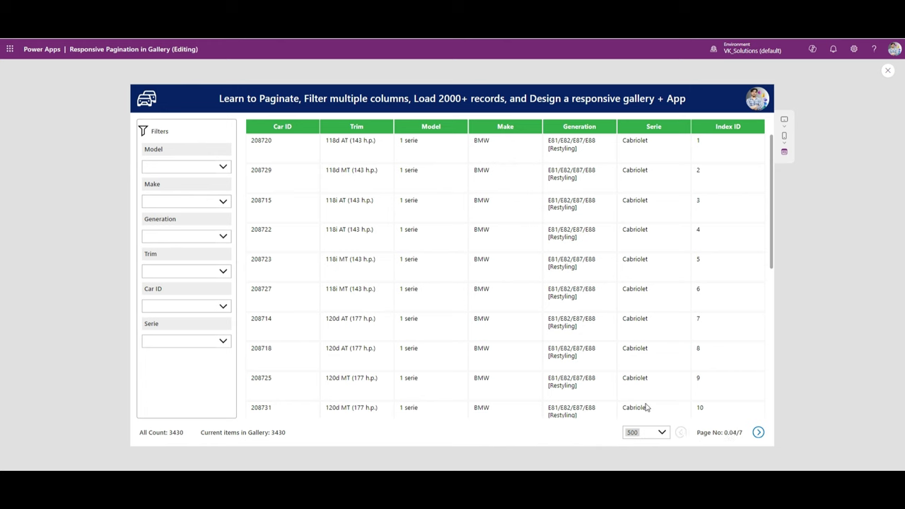
{"action": "left_click", "coordinate": [759, 432]}
{"action": "left_click", "coordinate": [758, 432]}
{"action": "left_click", "coordinate": [759, 432]}
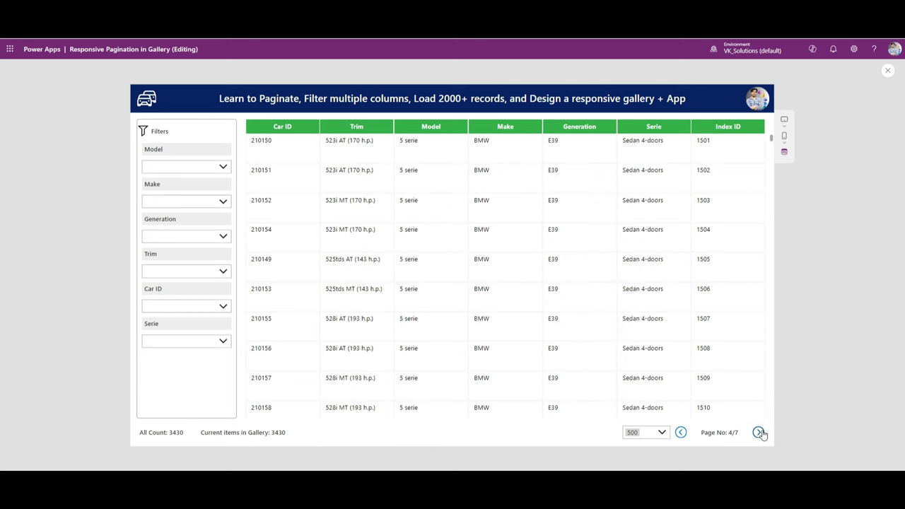
{"action": "left_click", "coordinate": [759, 432]}
{"action": "left_click", "coordinate": [758, 432]}
{"action": "left_click", "coordinate": [758, 432]}
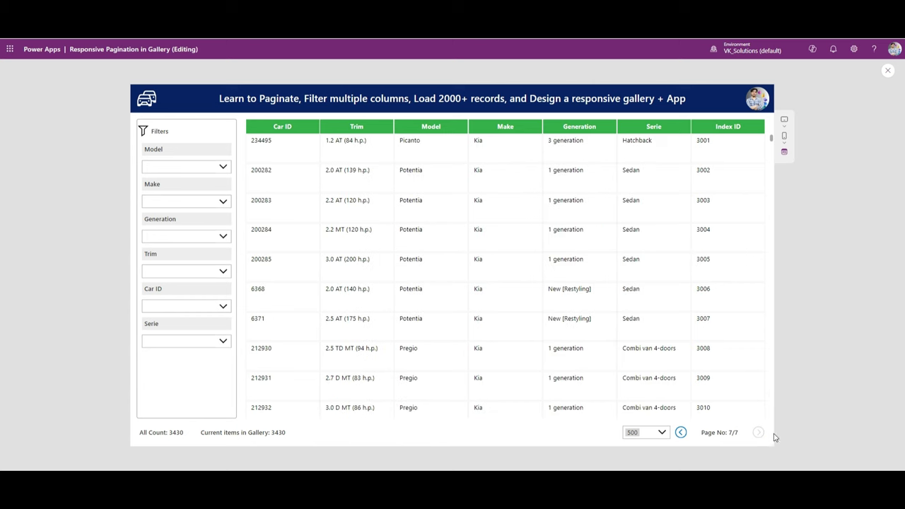
Page the gallery backward from the last page to the first page
{"action": "left_click", "coordinate": [681, 433]}
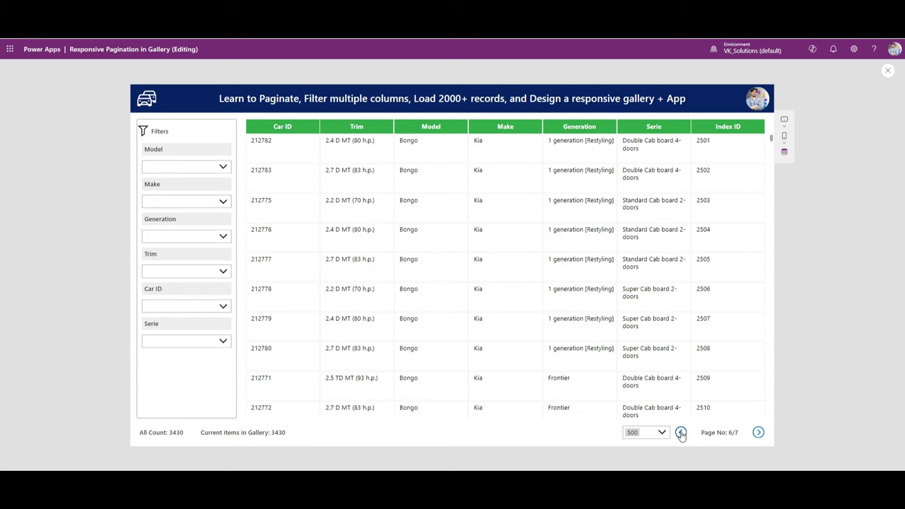
{"action": "left_click", "coordinate": [681, 433]}
{"action": "left_click", "coordinate": [681, 433]}
{"action": "left_click", "coordinate": [681, 432]}
{"action": "left_click", "coordinate": [680, 432]}
{"action": "left_click", "coordinate": [681, 433]}
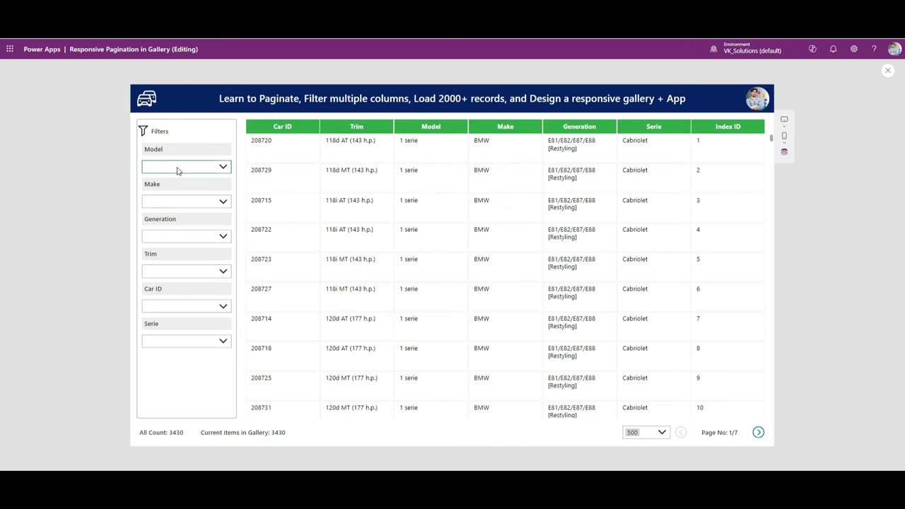
Filter the gallery by Make Kia and Serie Hatchback, and check the current item count
{"action": "left_click", "coordinate": [197, 204]}
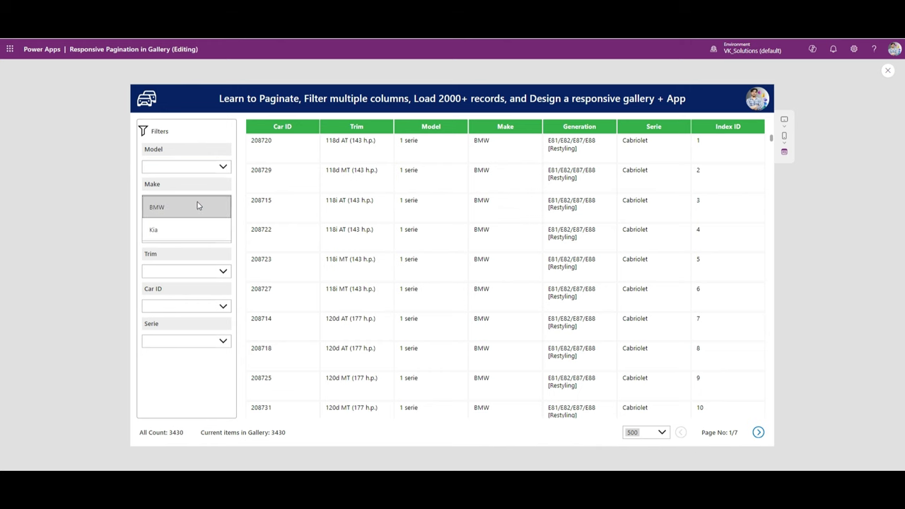
{"action": "left_click", "coordinate": [181, 233]}
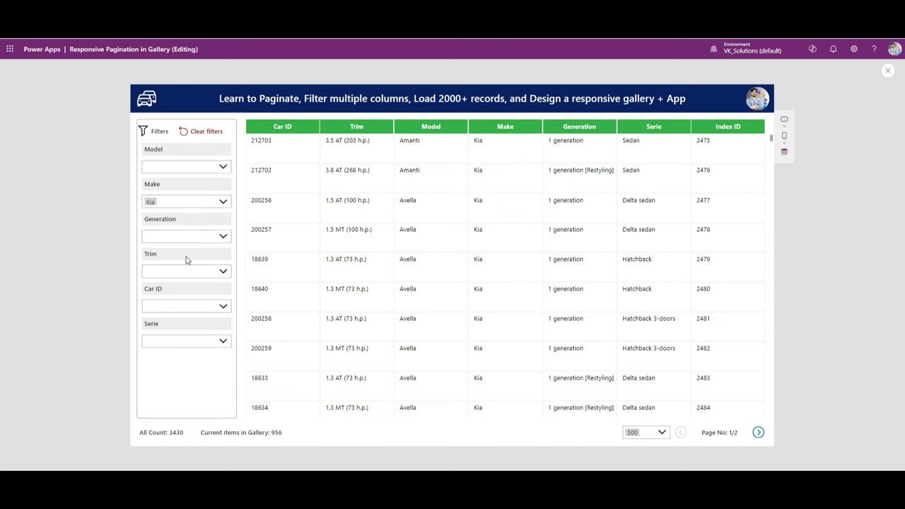
{"action": "left_click", "coordinate": [184, 341]}
{"action": "left_click", "coordinate": [163, 393]}
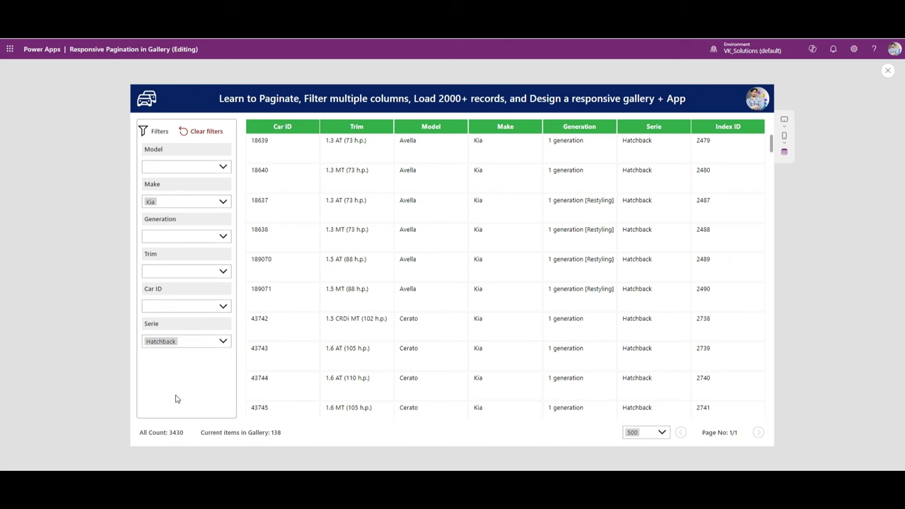
{"action": "double_click", "coordinate": [275, 433]}
{"action": "left_click", "coordinate": [286, 436]}
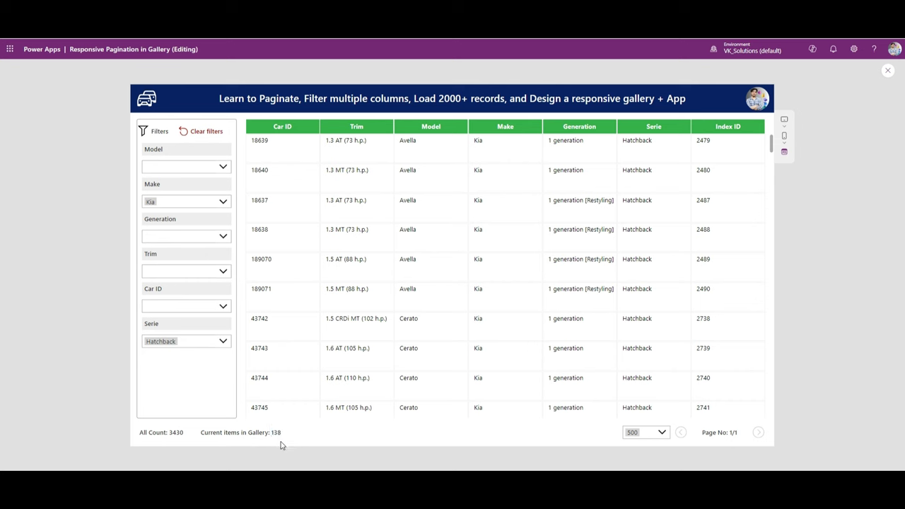
Clear all gallery filters and check the current item count again
{"action": "left_click", "coordinate": [184, 134]}
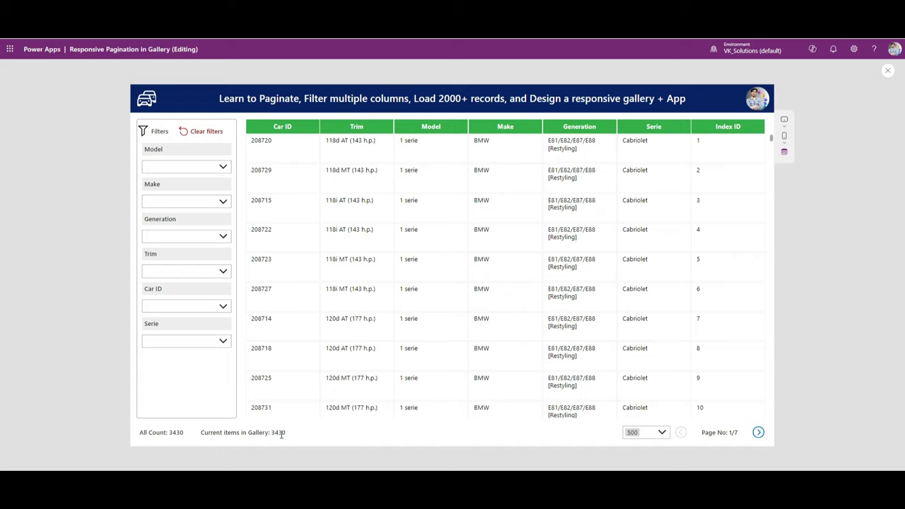
{"action": "double_click", "coordinate": [281, 434]}
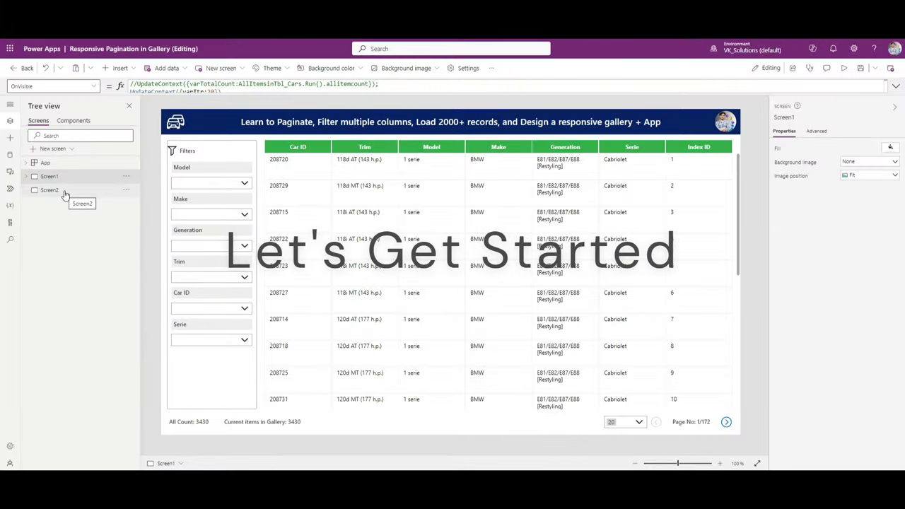
Compare the finished Screen1 with the blank Screen2, ending on Screen2
{"action": "left_click", "coordinate": [65, 195]}
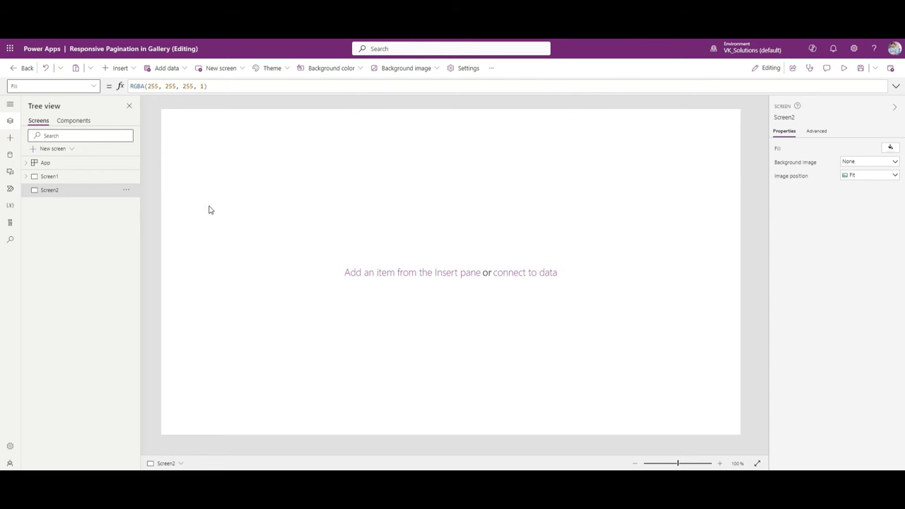
{"action": "left_click", "coordinate": [89, 176]}
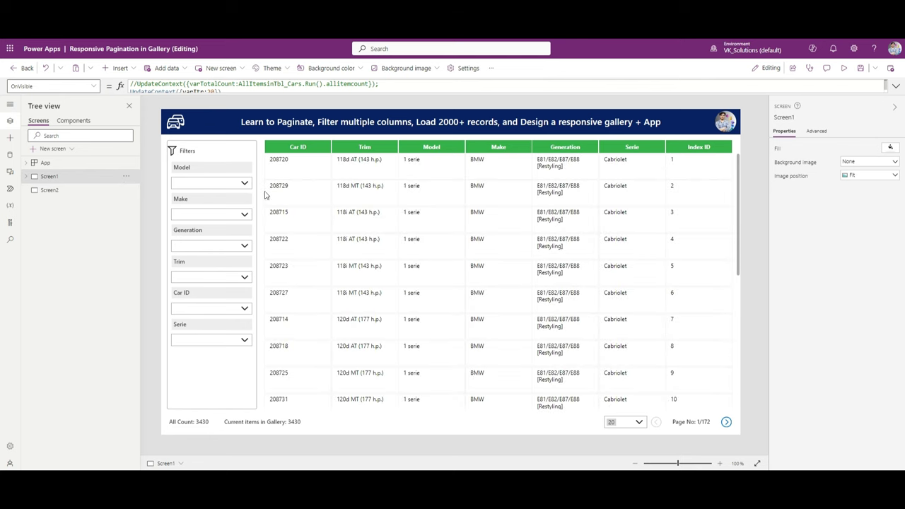
{"action": "left_click", "coordinate": [92, 190]}
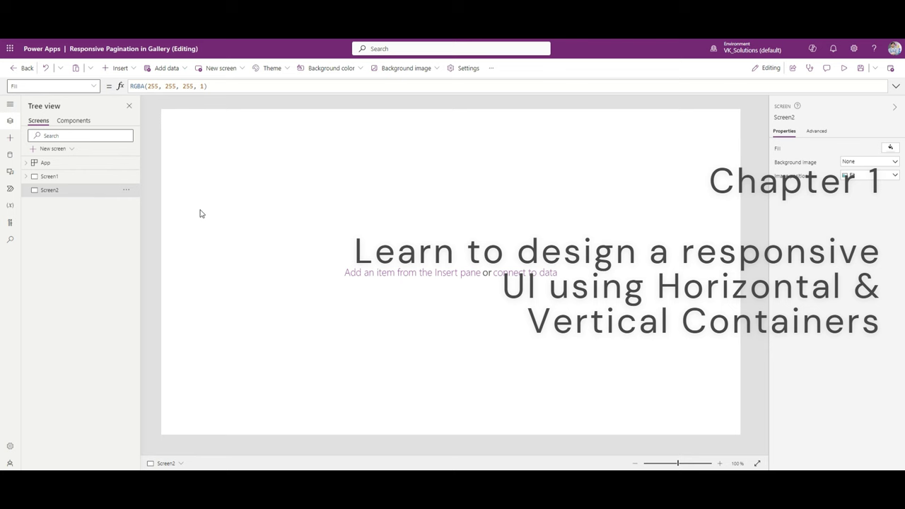
Insert a vertical layout container on the blank Screen2
{"action": "left_click", "coordinate": [117, 68]}
{"action": "left_click", "coordinate": [107, 108]}
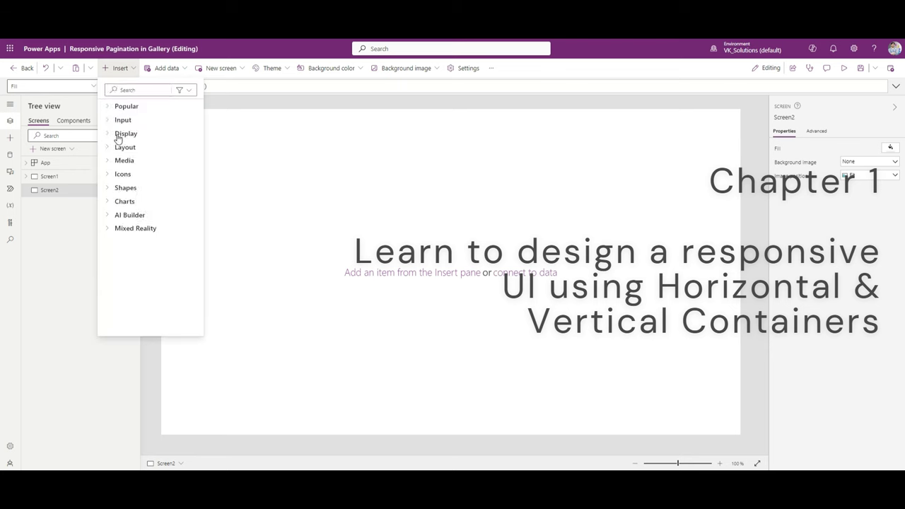
{"action": "left_click", "coordinate": [107, 150]}
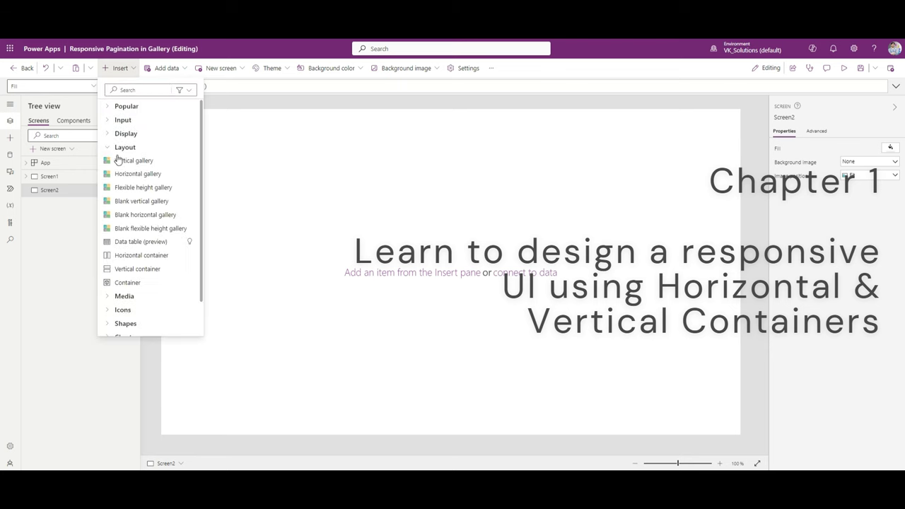
{"action": "left_click", "coordinate": [152, 268]}
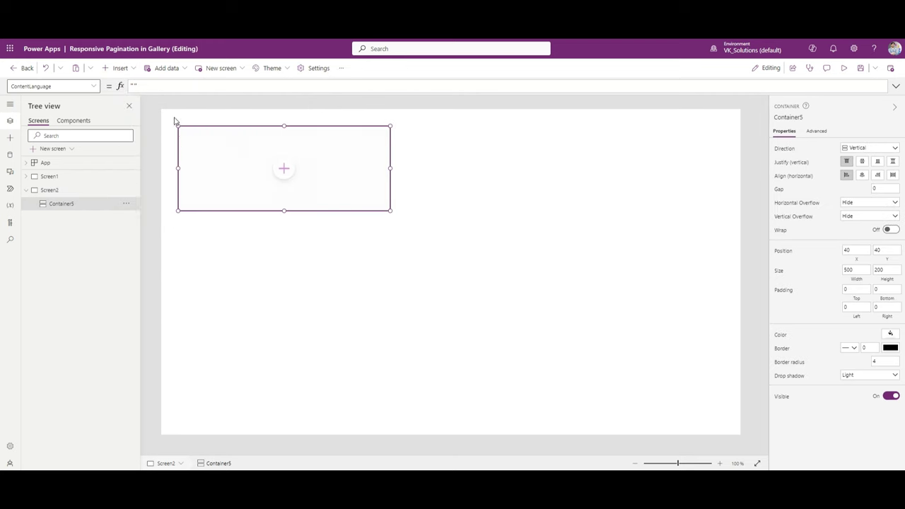
{"action": "left_click", "coordinate": [347, 256]}
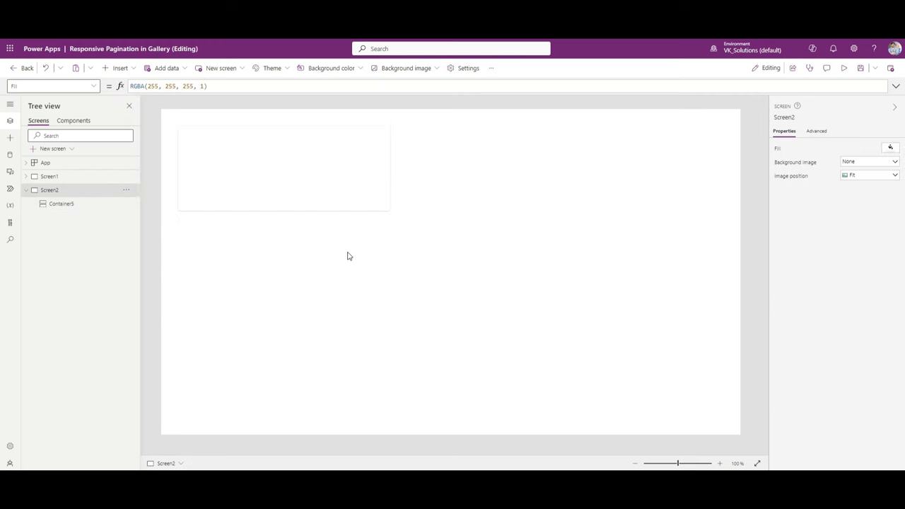
Set the vertical container's drop shadow to None and its border radius to 0
{"action": "left_click", "coordinate": [389, 212]}
{"action": "left_click", "coordinate": [857, 380]}
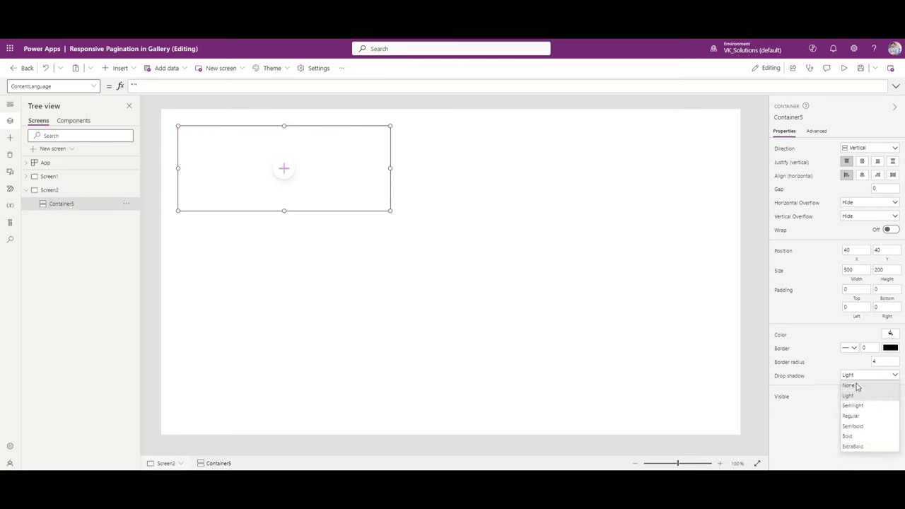
{"action": "left_click", "coordinate": [856, 383]}
{"action": "left_click", "coordinate": [885, 362]}
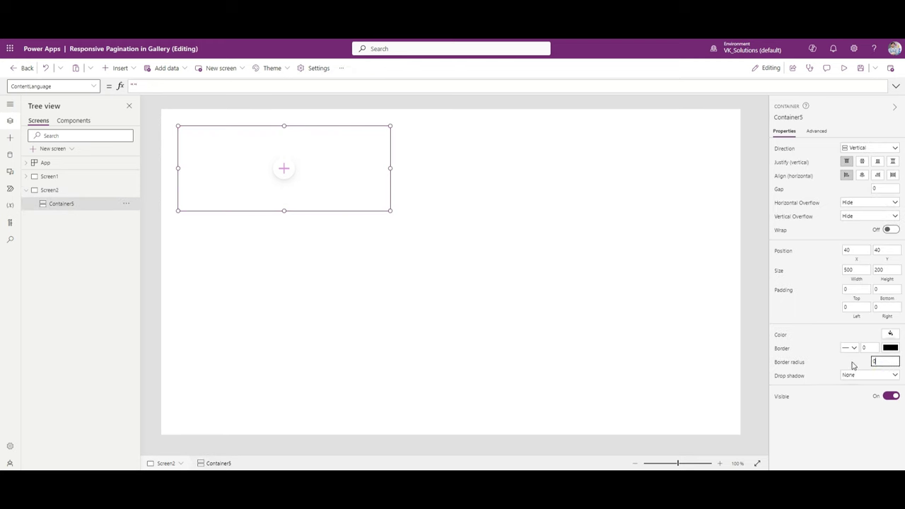
{"action": "left_click", "coordinate": [852, 365]}
Set the vertical container's position to X 0 and Y 0
{"action": "left_click", "coordinate": [846, 250]}
{"action": "key", "text": "BackSpace"}
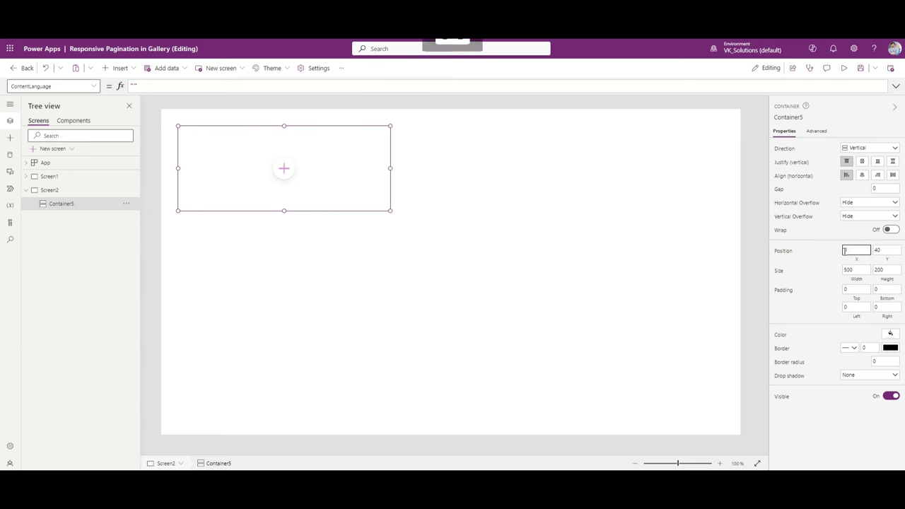
{"action": "type", "text": "0"}
{"action": "key", "text": "Tab"}
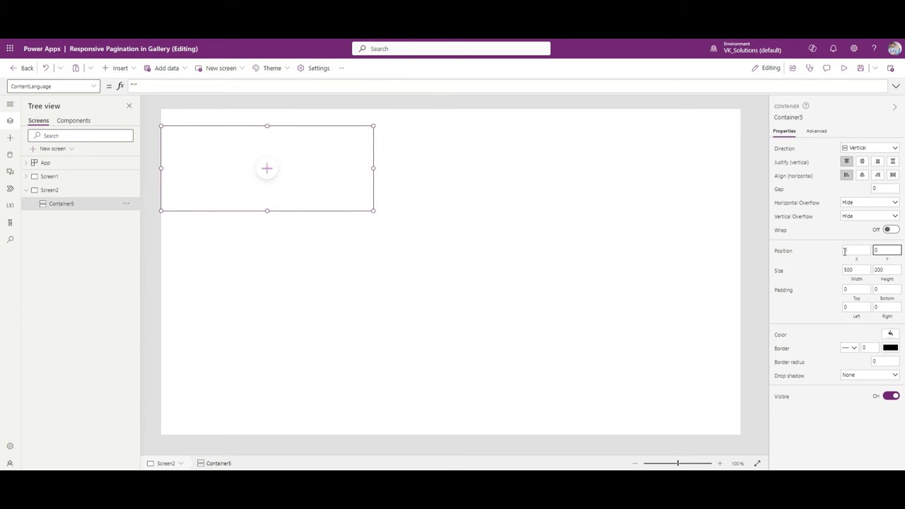
{"action": "type", "text": "0"}
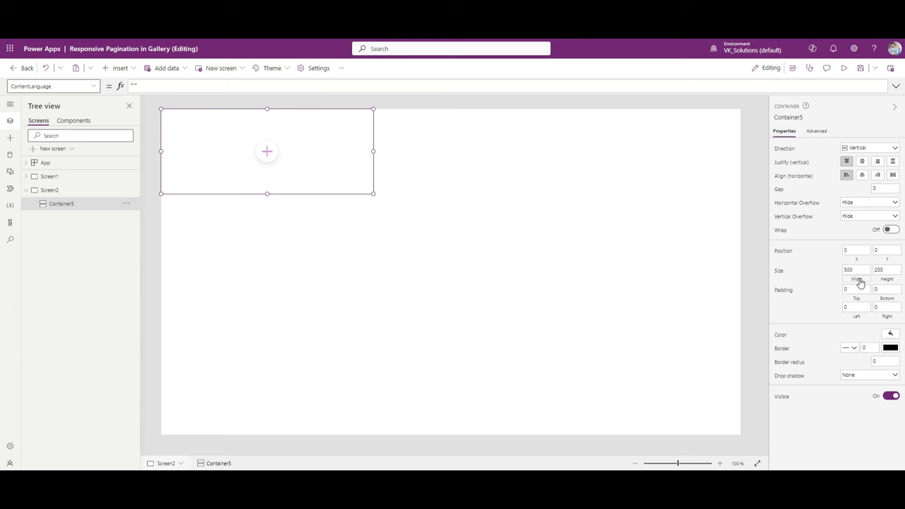
Make the vertical container fill the screen with width formula Parent.Width and height formula Parent.Height
{"action": "left_click", "coordinate": [857, 276]}
{"action": "type", "text": "Pare"}
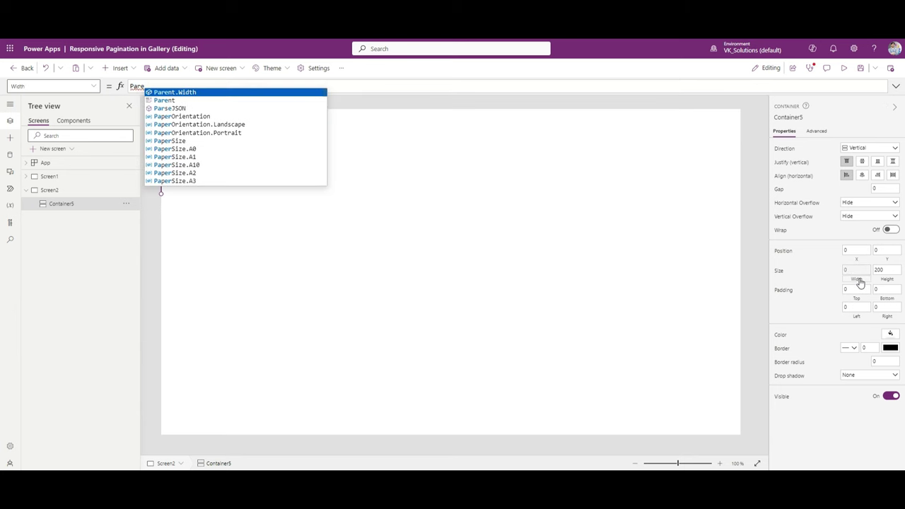
{"action": "key", "text": "Tab"}
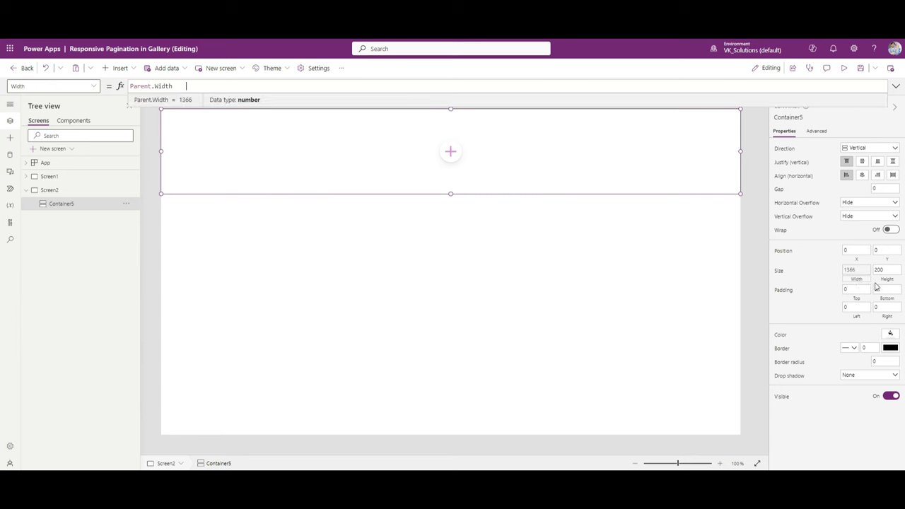
{"action": "left_click", "coordinate": [883, 282]}
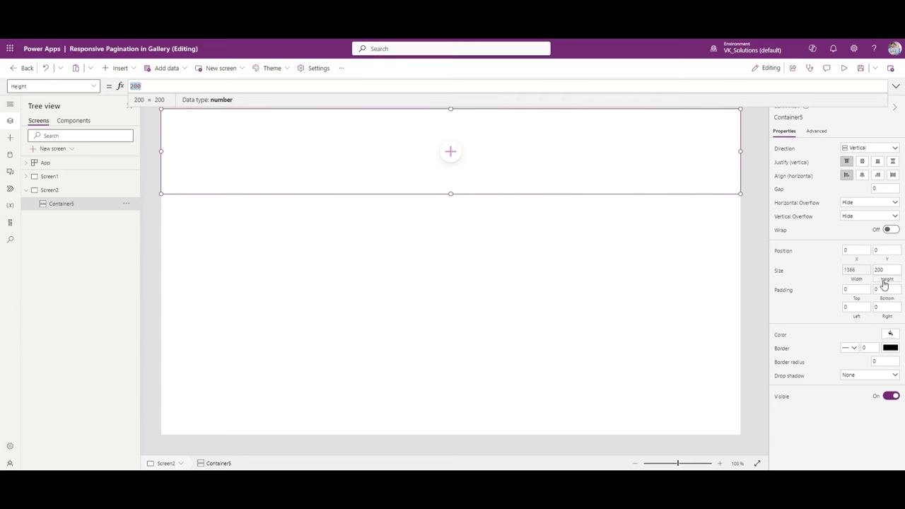
{"action": "type", "text": "Parent.H"}
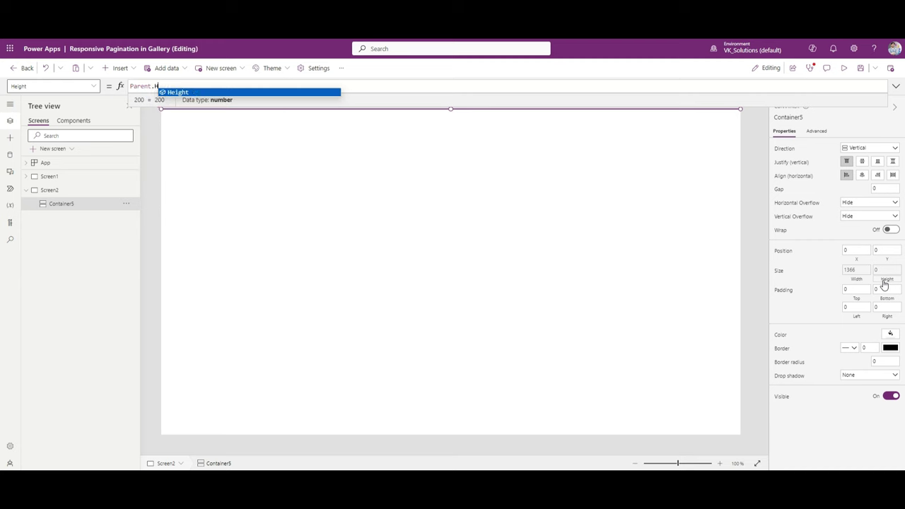
{"action": "type", "text": "eight"}
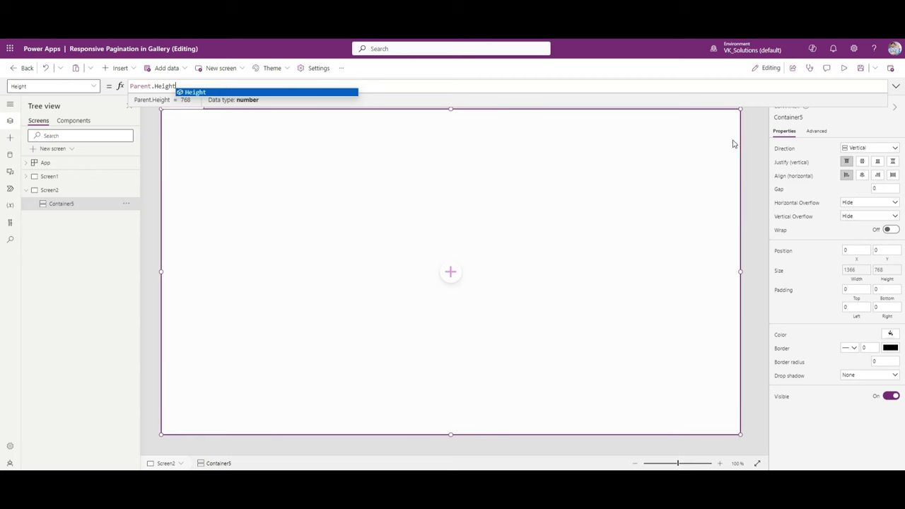
{"action": "left_click", "coordinate": [159, 211]}
{"action": "left_click", "coordinate": [61, 205]}
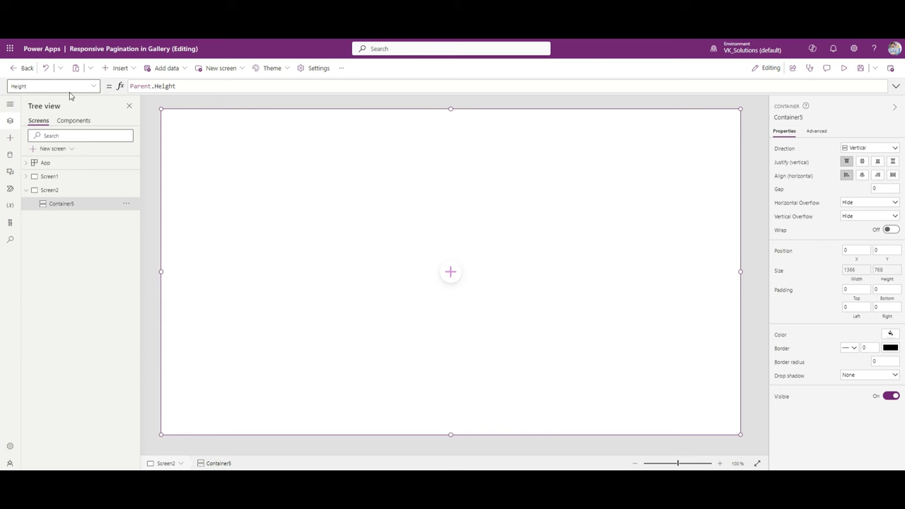
{"action": "left_click", "coordinate": [74, 177]}
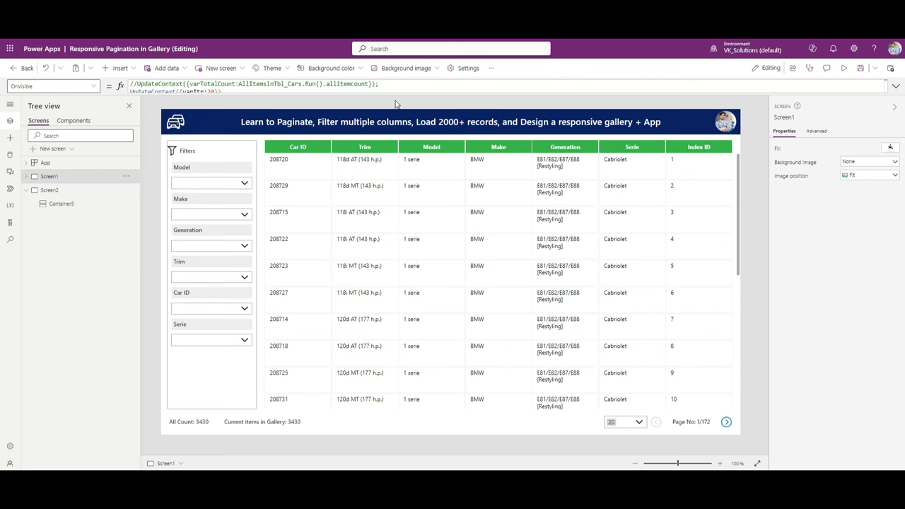
Insert a horizontal container inside the vertical container on Screen2
{"action": "left_click", "coordinate": [72, 202]}
{"action": "left_click", "coordinate": [125, 74]}
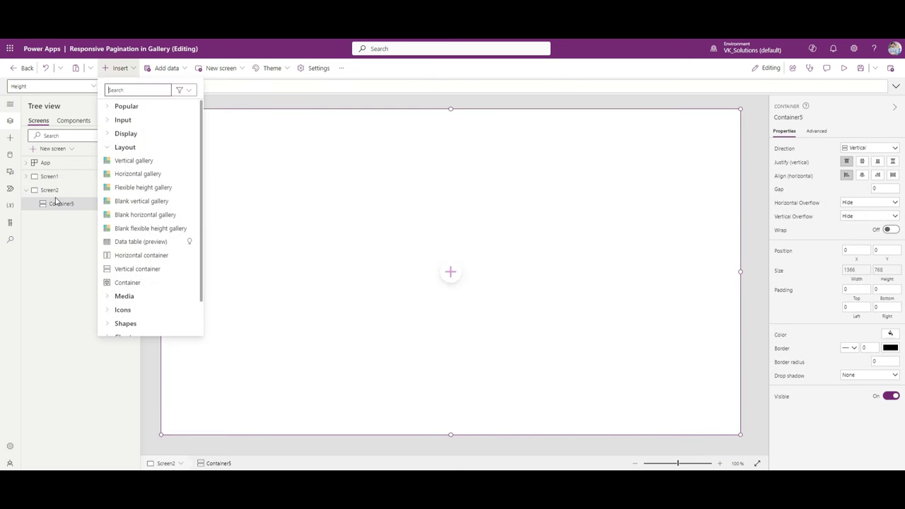
{"action": "scroll", "coordinate": [139, 178], "scroll_direction": "down", "scroll_amount": 2}
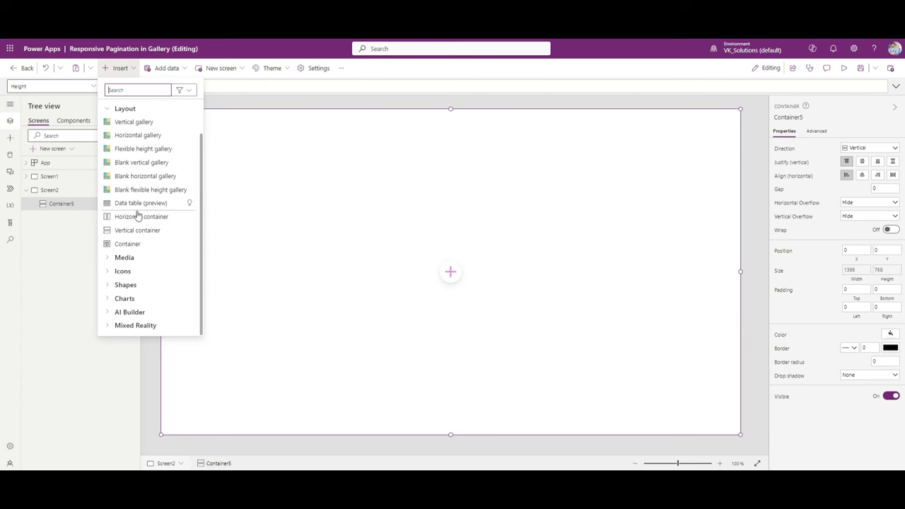
{"action": "left_click", "coordinate": [110, 219]}
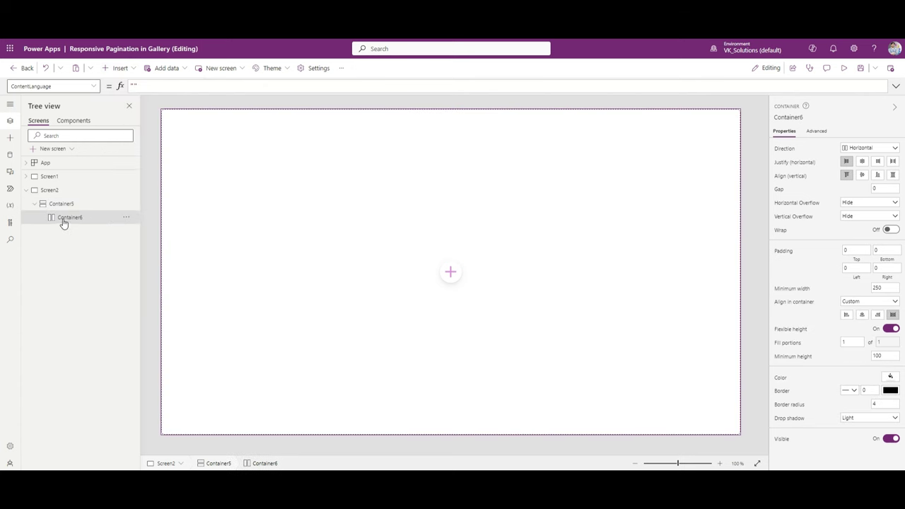
Rename the new horizontal container Header Container and its parent vertical container Main Container
{"action": "double_click", "coordinate": [69, 217]}
{"action": "type", "text": "Header"}
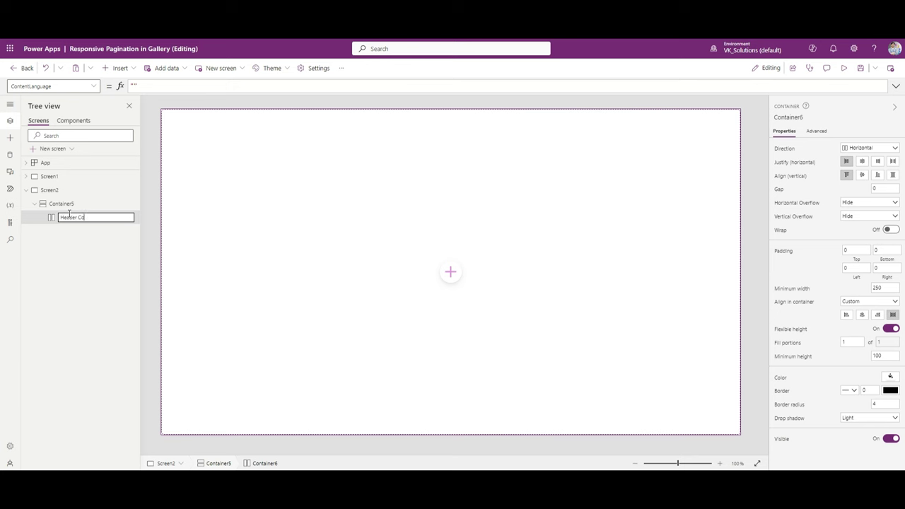
{"action": "key", "text": "Return"}
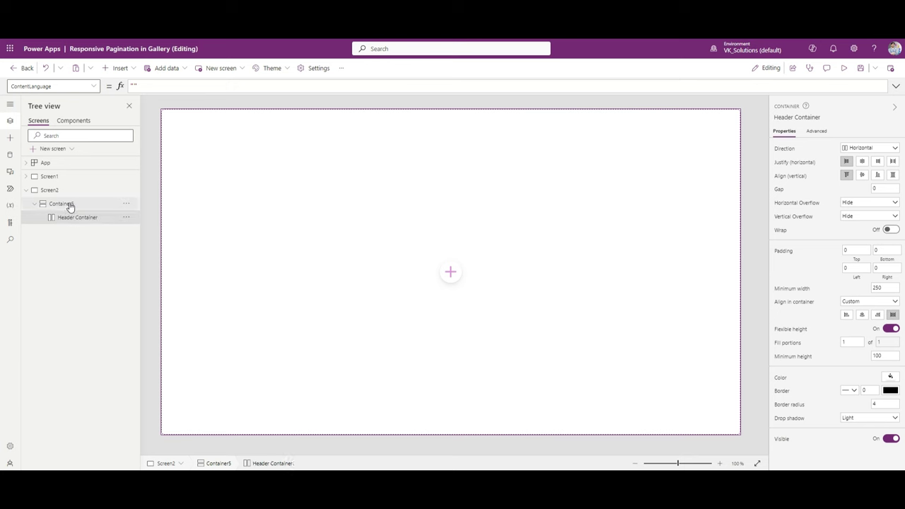
{"action": "double_click", "coordinate": [70, 203]}
{"action": "type", "text": "Main"}
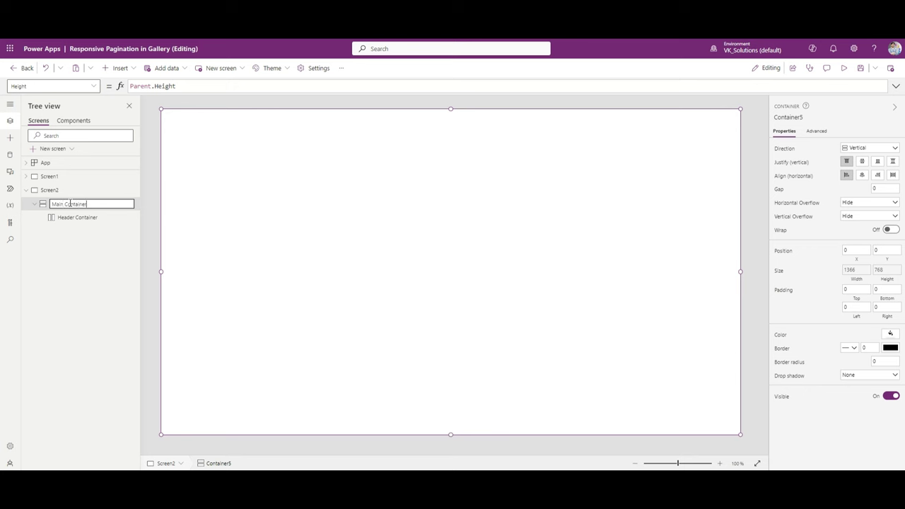
{"action": "type", "text": " Container"}
{"action": "key", "text": "Return"}
Set the Header Container's drop shadow to None and its border radius to 0
{"action": "left_click", "coordinate": [89, 221]}
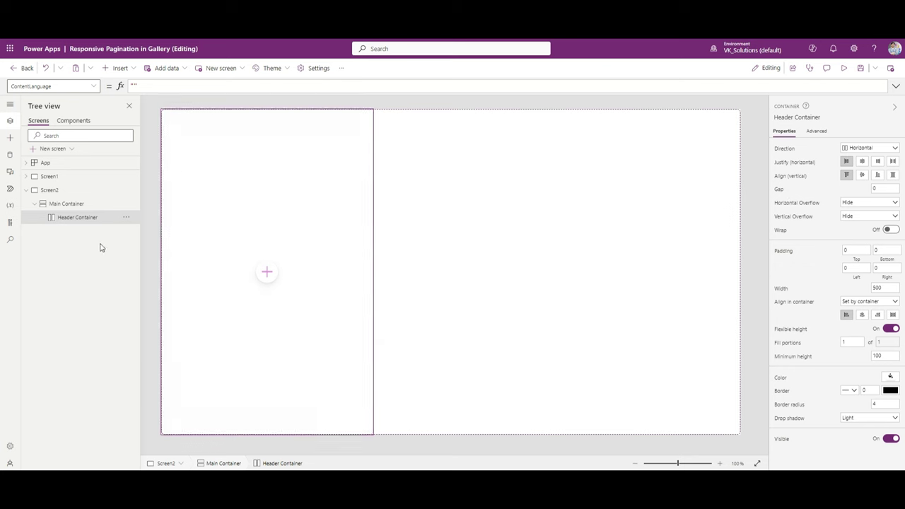
{"action": "left_click", "coordinate": [871, 418]}
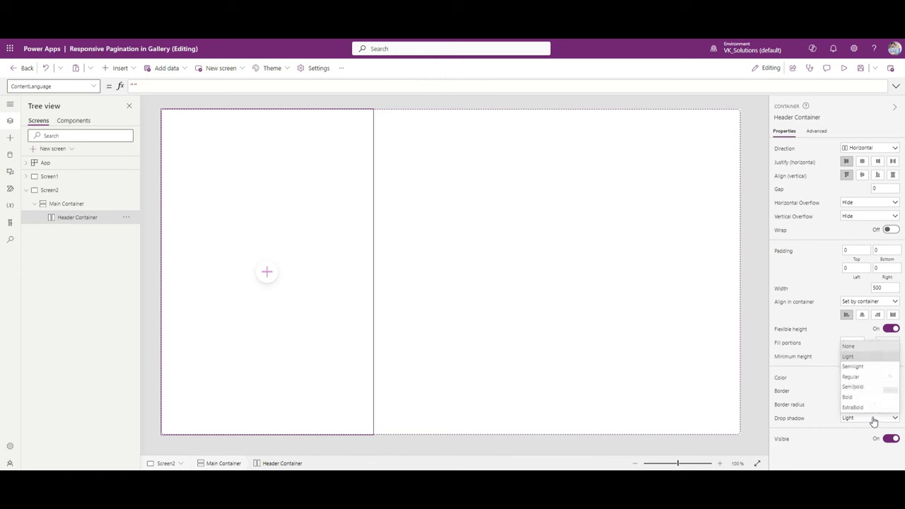
{"action": "left_click", "coordinate": [859, 346]}
{"action": "left_click", "coordinate": [877, 404]}
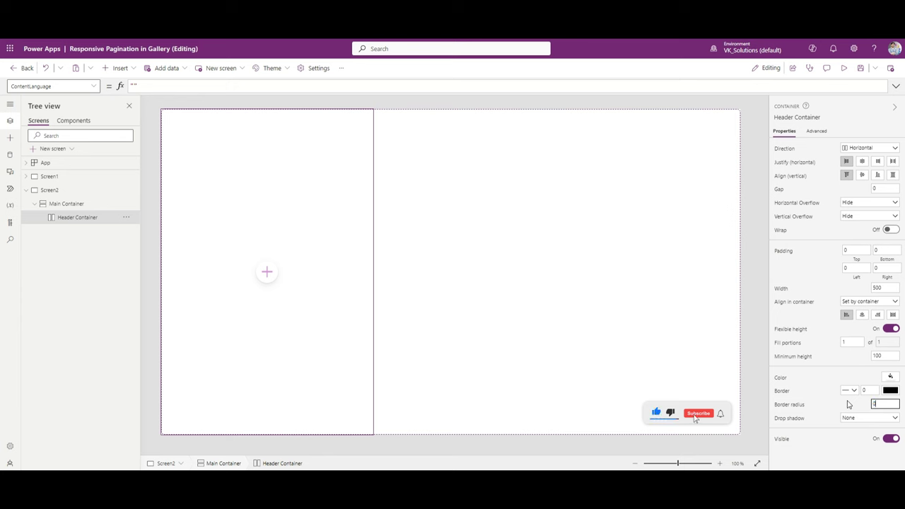
Fill the Header Container with the dark blue theme color
{"action": "left_click", "coordinate": [889, 379]}
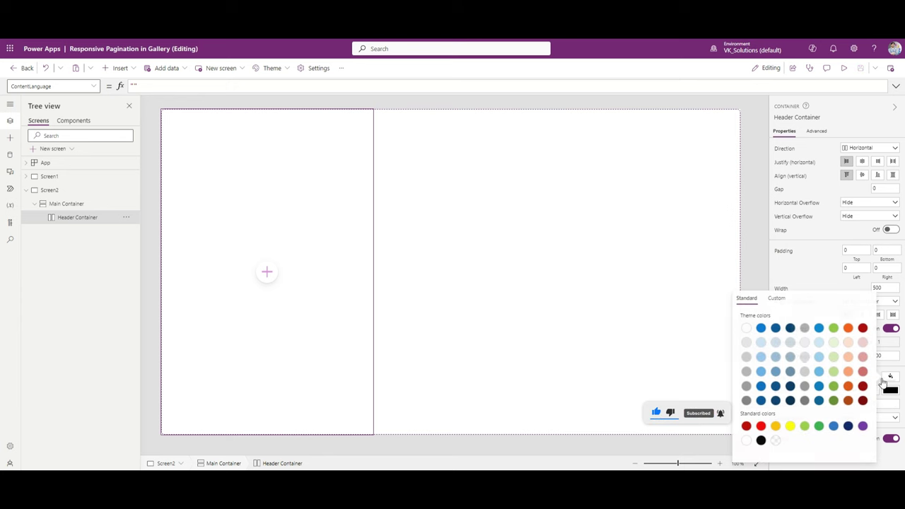
{"action": "left_click", "coordinate": [790, 328]}
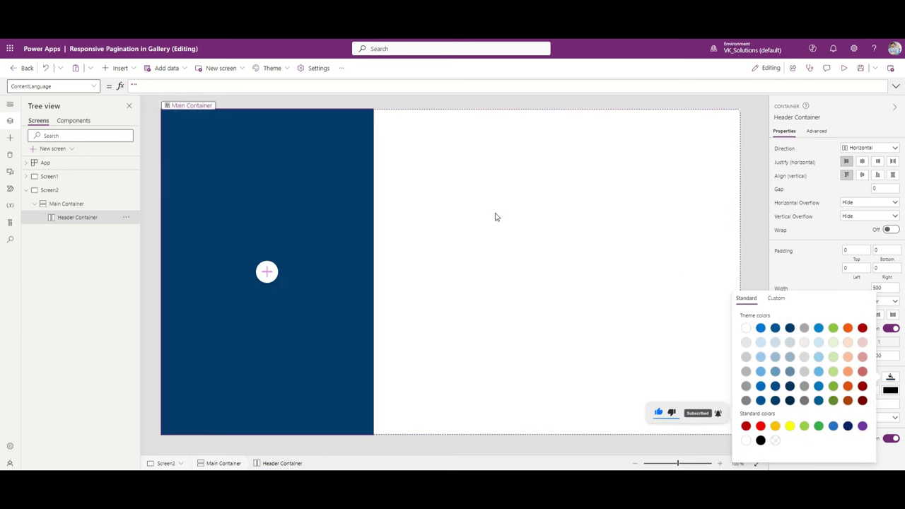
{"action": "left_click", "coordinate": [761, 236]}
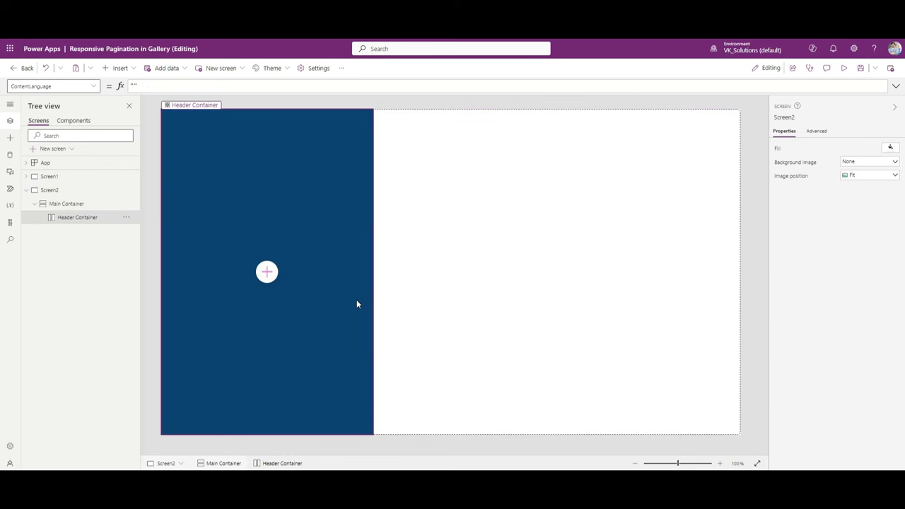
Stretch the Header Container across its parent's width and give it a fixed height of 60 with flexible height off
{"action": "left_click", "coordinate": [209, 167]}
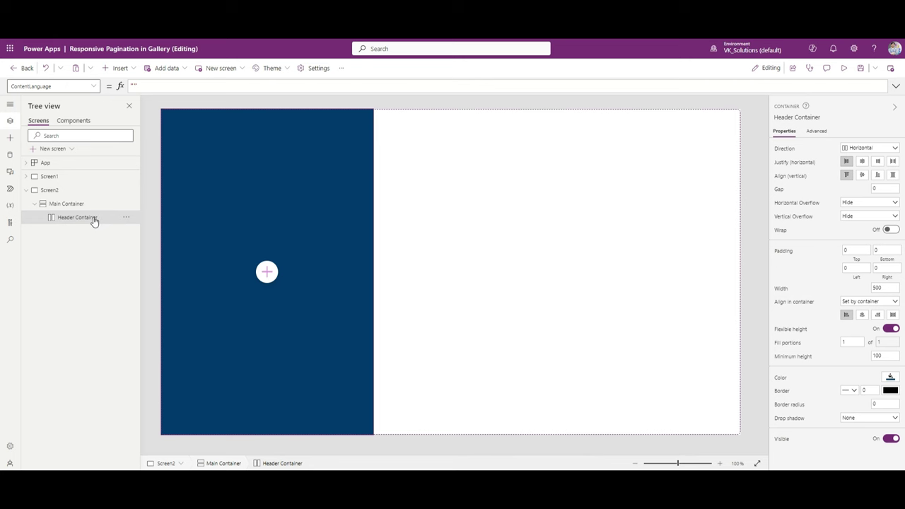
{"action": "left_click", "coordinate": [894, 164]}
{"action": "left_click", "coordinate": [846, 162]}
{"action": "left_click", "coordinate": [893, 316]}
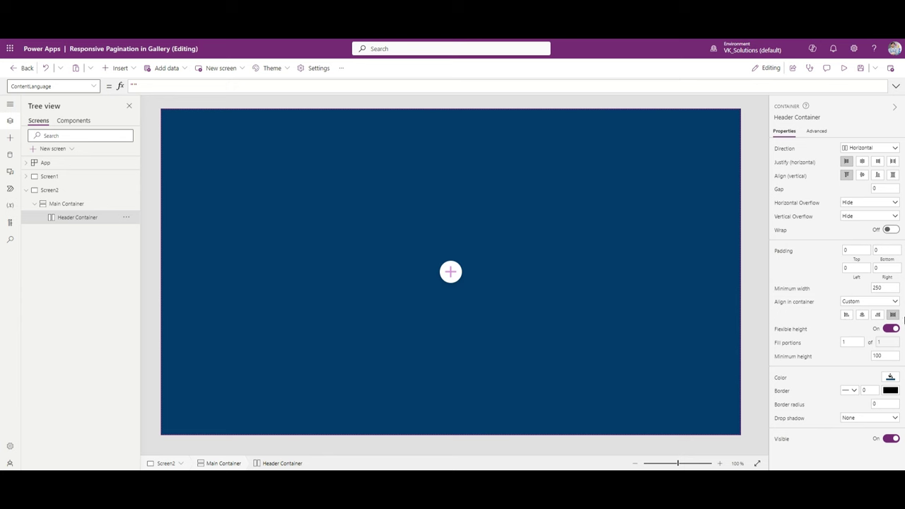
{"action": "left_click", "coordinate": [890, 329]}
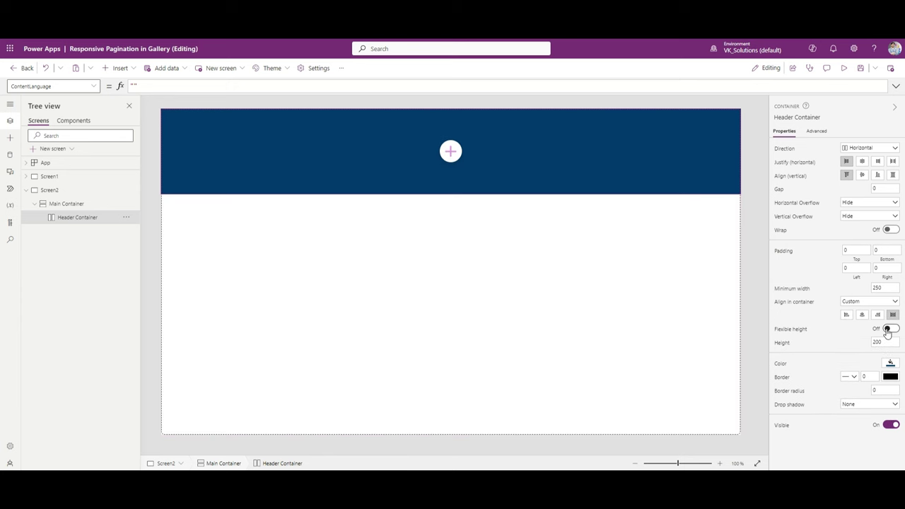
{"action": "left_click", "coordinate": [892, 345]}
{"action": "type", "text": "60"}
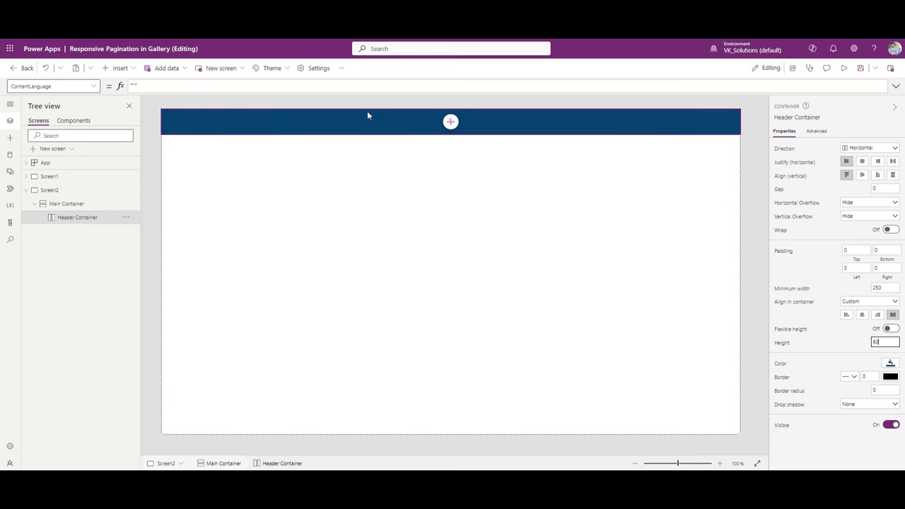
Insert a Cars icon into the Header Container
{"action": "left_click", "coordinate": [125, 70]}
{"action": "left_click", "coordinate": [125, 70]}
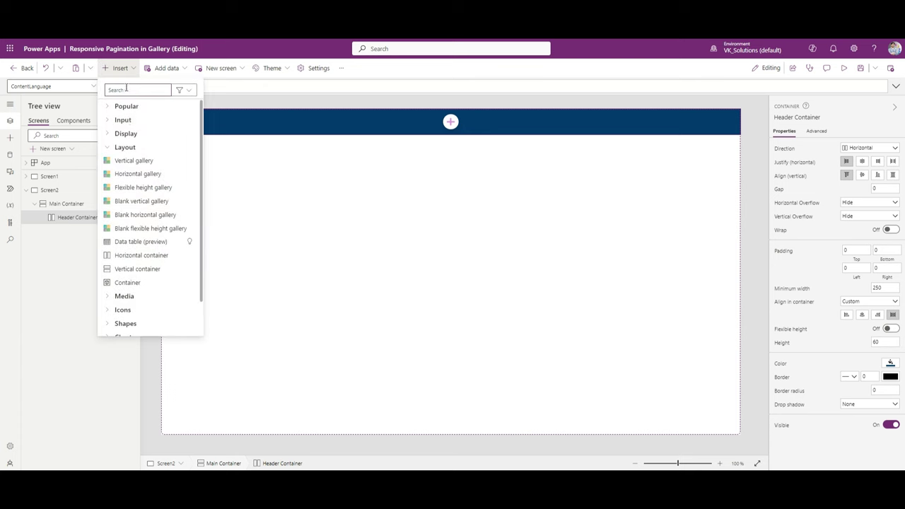
{"action": "type", "text": "icon"}
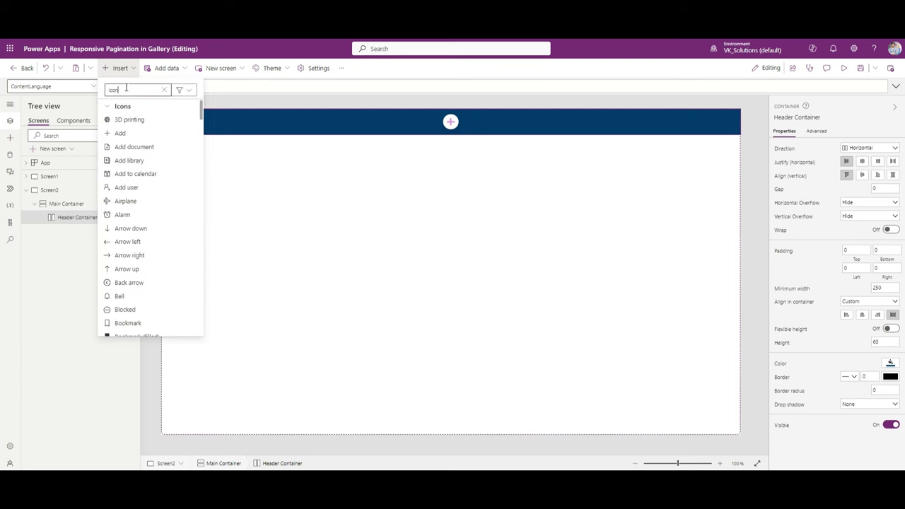
{"action": "scroll", "coordinate": [141, 191], "scroll_direction": "down", "scroll_amount": 3}
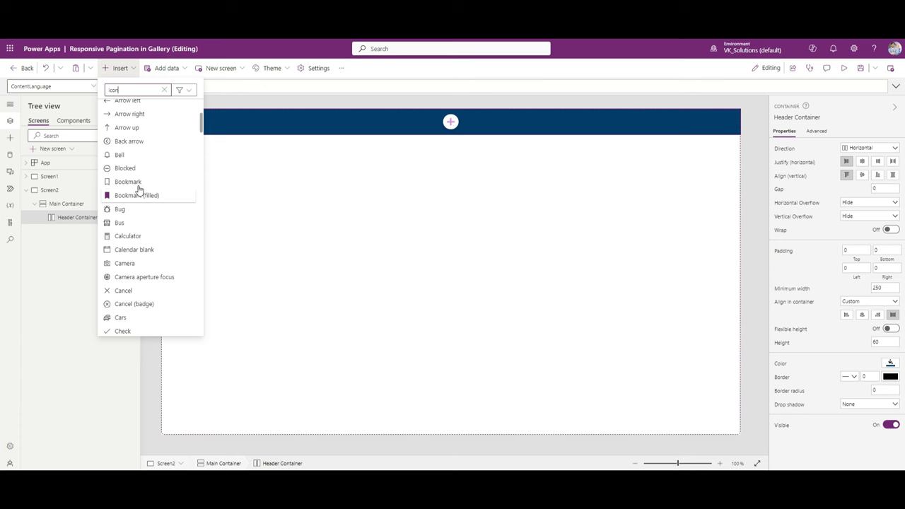
{"action": "scroll", "coordinate": [134, 205], "scroll_direction": "down", "scroll_amount": 2}
{"action": "left_click", "coordinate": [121, 224]}
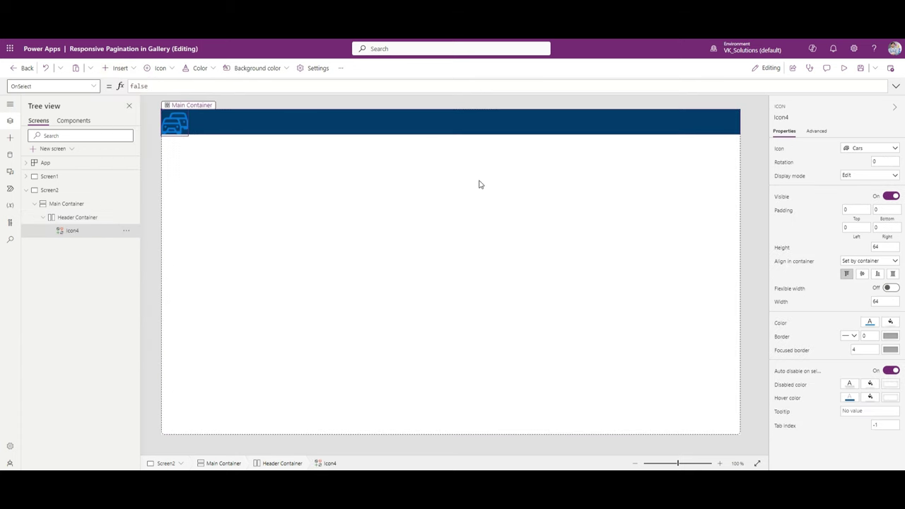
Align the Header Container's contents to the vertical center and color the cars icon white
{"action": "left_click", "coordinate": [104, 218]}
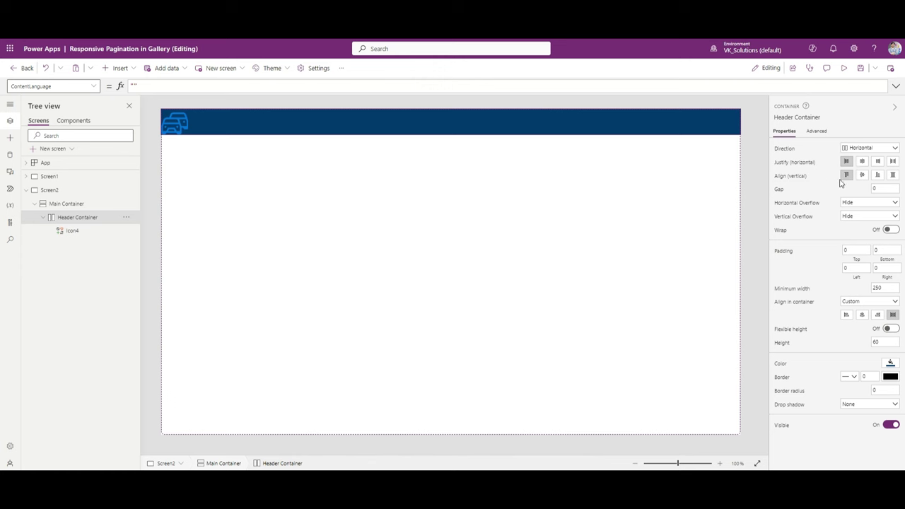
{"action": "left_click", "coordinate": [862, 177]}
{"action": "left_click", "coordinate": [99, 231]}
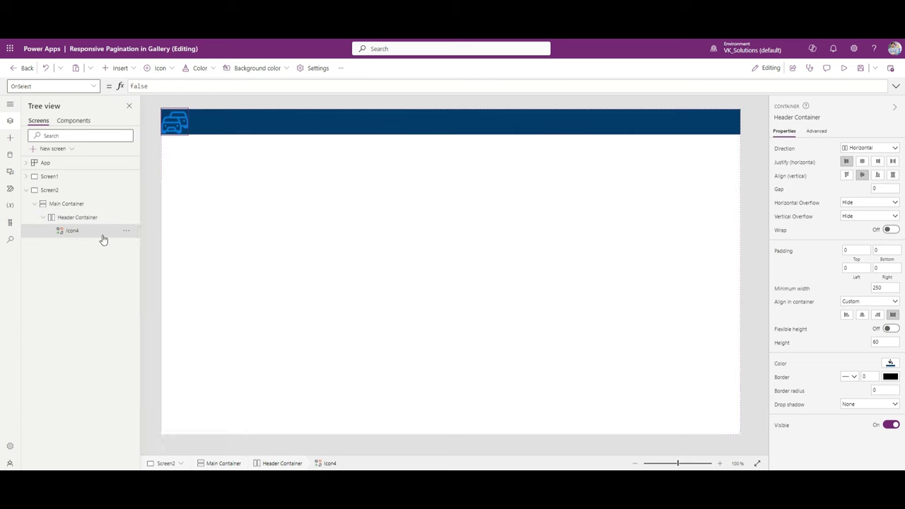
{"action": "left_click", "coordinate": [872, 322]}
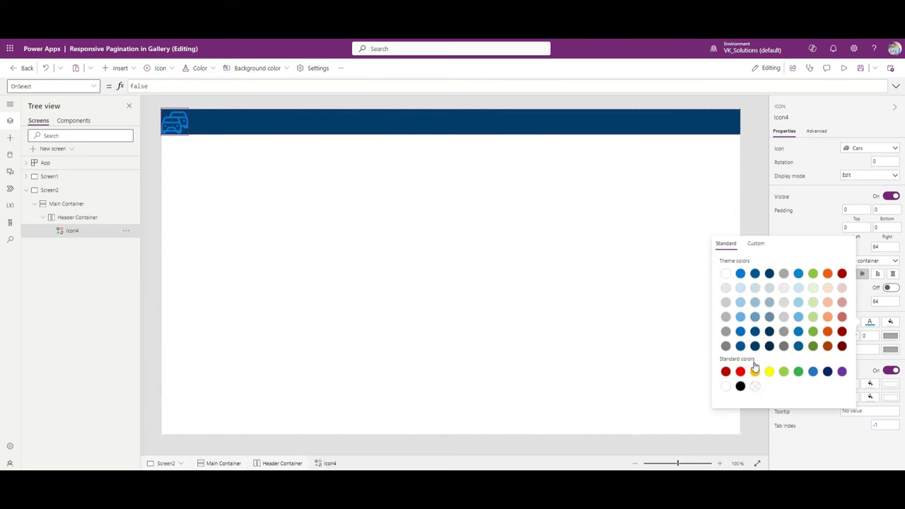
{"action": "left_click", "coordinate": [727, 386]}
{"action": "left_click", "coordinate": [753, 186]}
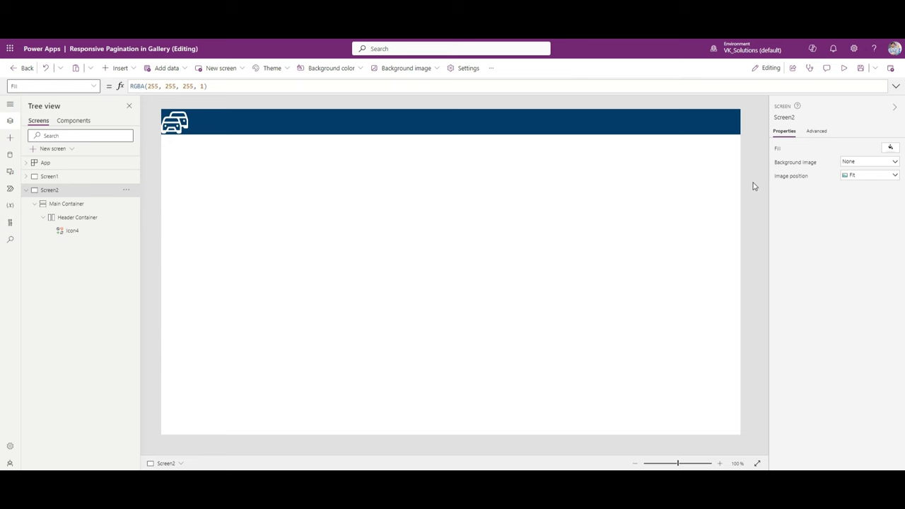
{"action": "left_click", "coordinate": [272, 68]}
{"action": "scroll", "coordinate": [275, 131], "scroll_direction": "down", "scroll_amount": 5}
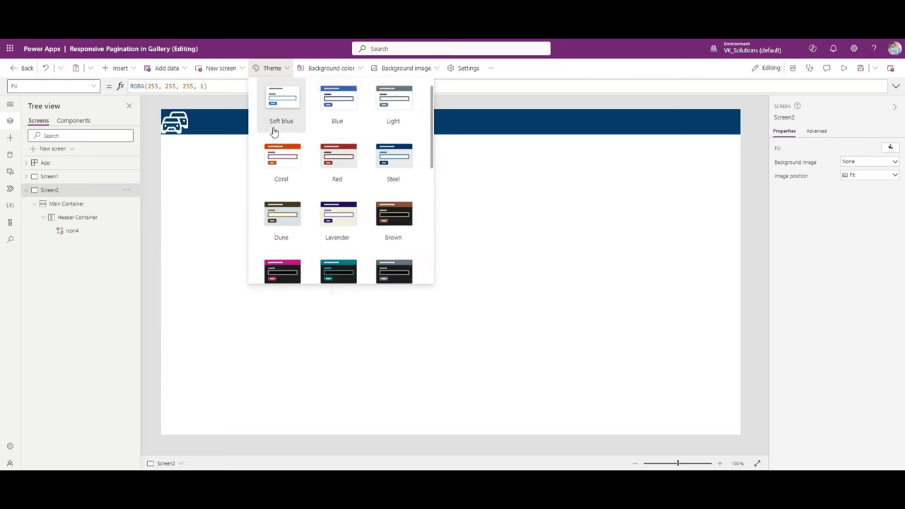
{"action": "scroll", "coordinate": [280, 155], "scroll_direction": "up", "scroll_amount": 1}
{"action": "scroll", "coordinate": [279, 155], "scroll_direction": "up", "scroll_amount": 1}
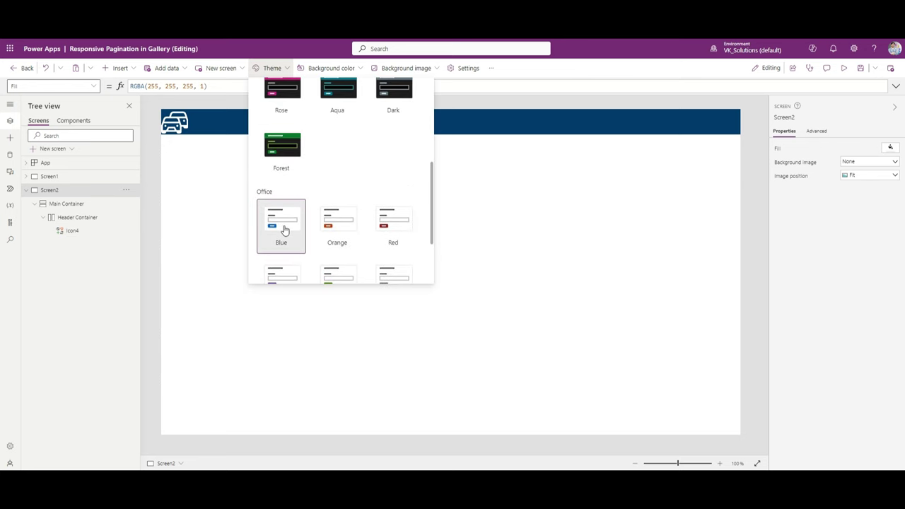
{"action": "left_click", "coordinate": [749, 157]}
Resize the cars icon to a height of 40 and a width of 40
{"action": "left_click", "coordinate": [174, 122]}
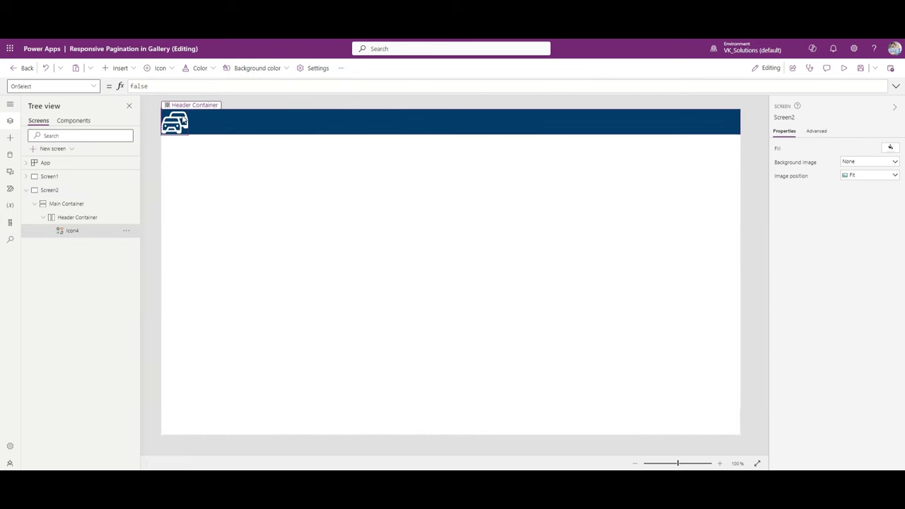
{"action": "left_click", "coordinate": [883, 246]}
{"action": "type", "text": "40"}
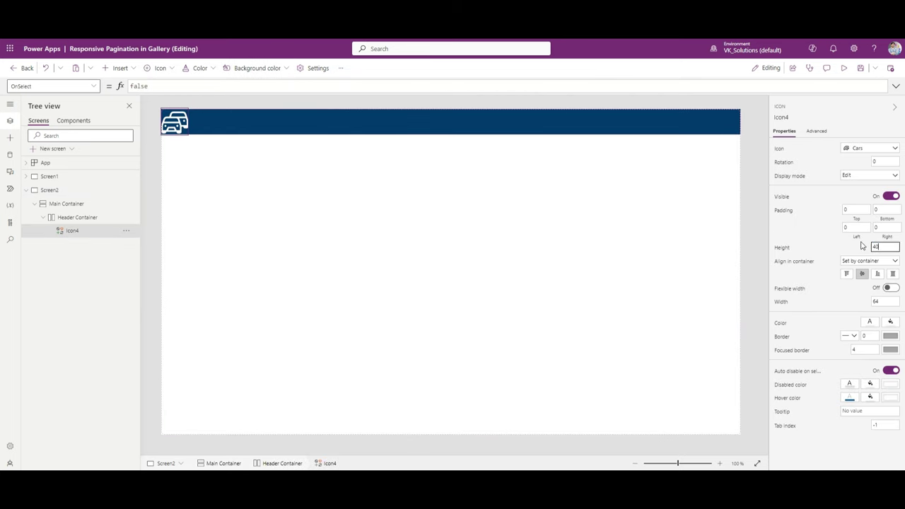
{"action": "left_click", "coordinate": [880, 302]}
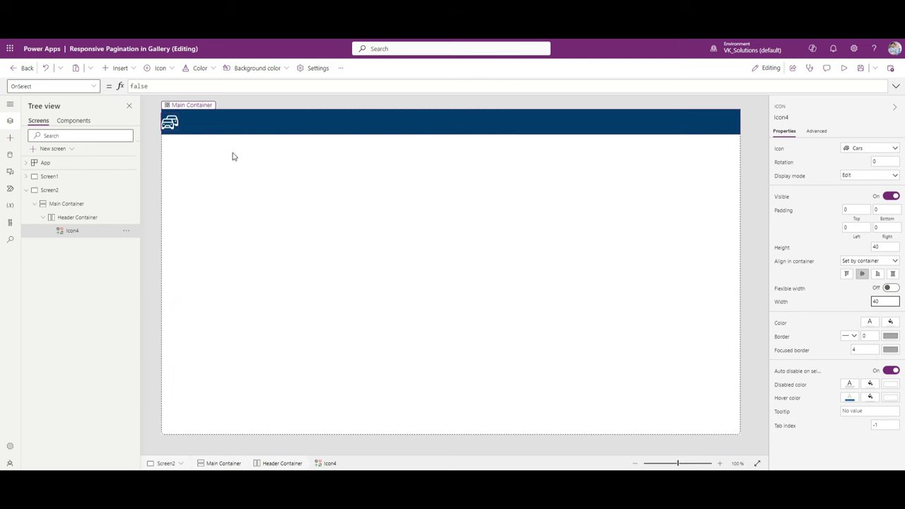
Set the Header Container's left padding to 20
{"action": "left_click", "coordinate": [89, 218]}
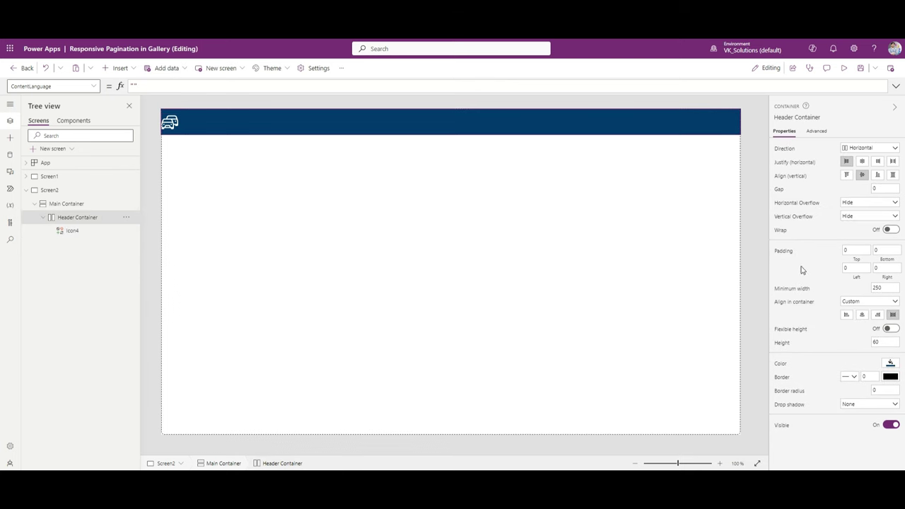
{"action": "left_click", "coordinate": [847, 268]}
{"action": "left_click", "coordinate": [759, 233]}
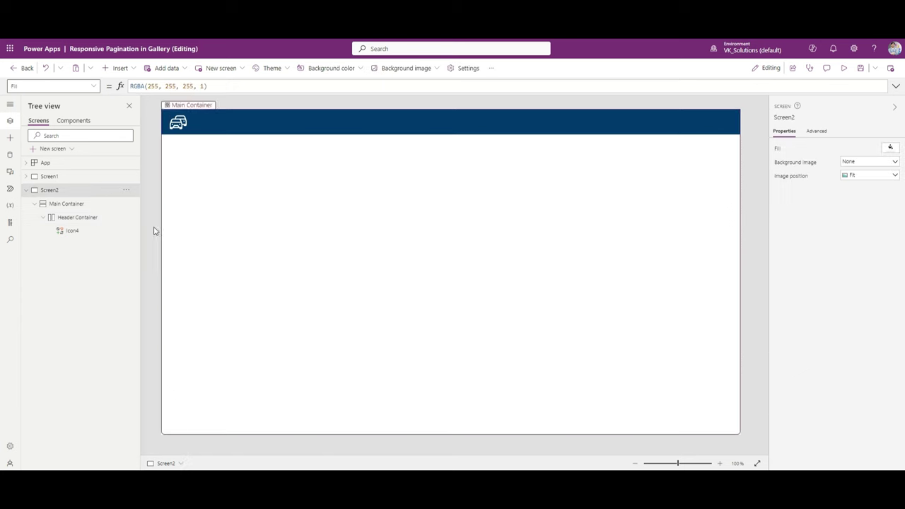
Insert a text label into the Header Container and give it a flexible width
{"action": "left_click", "coordinate": [73, 217]}
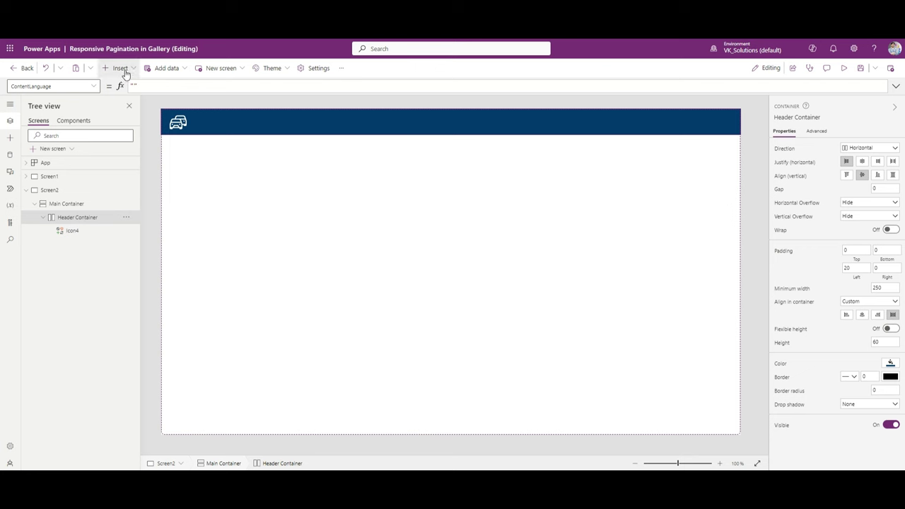
{"action": "left_click", "coordinate": [120, 69]}
{"action": "left_click", "coordinate": [111, 106]}
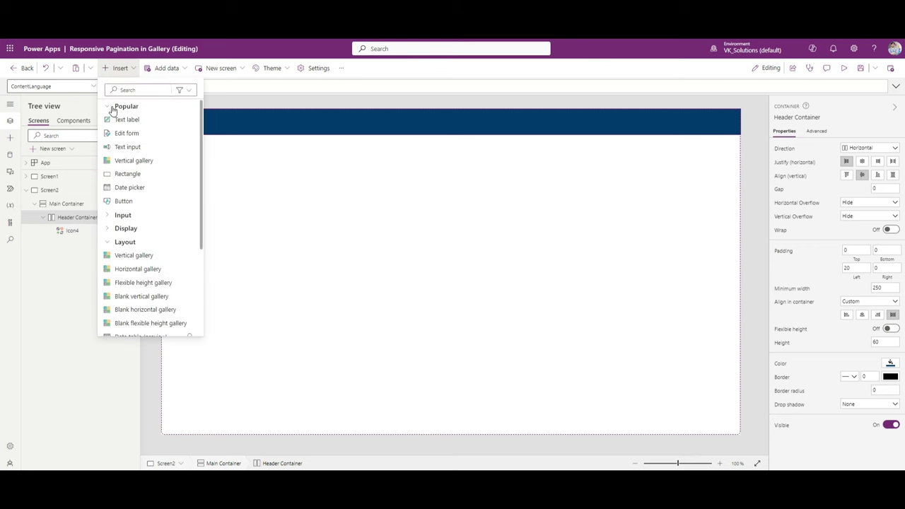
{"action": "left_click", "coordinate": [125, 119]}
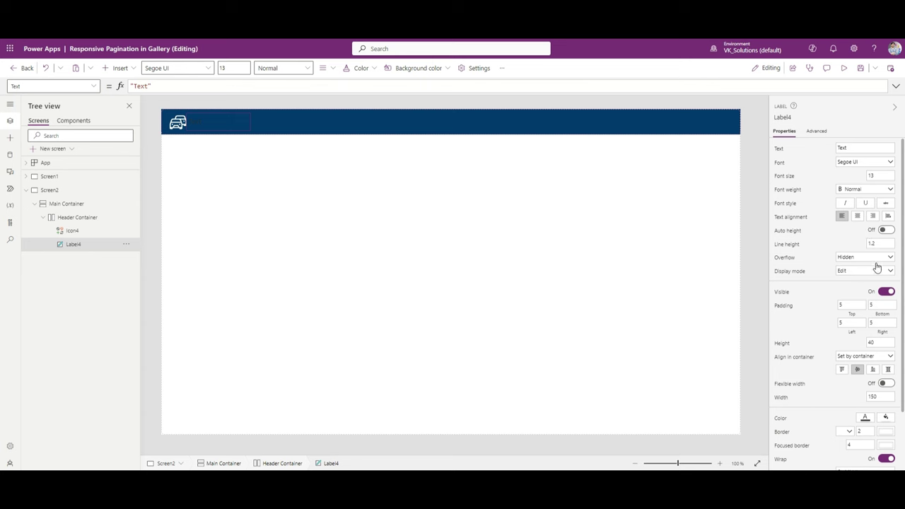
{"action": "left_click", "coordinate": [886, 383]}
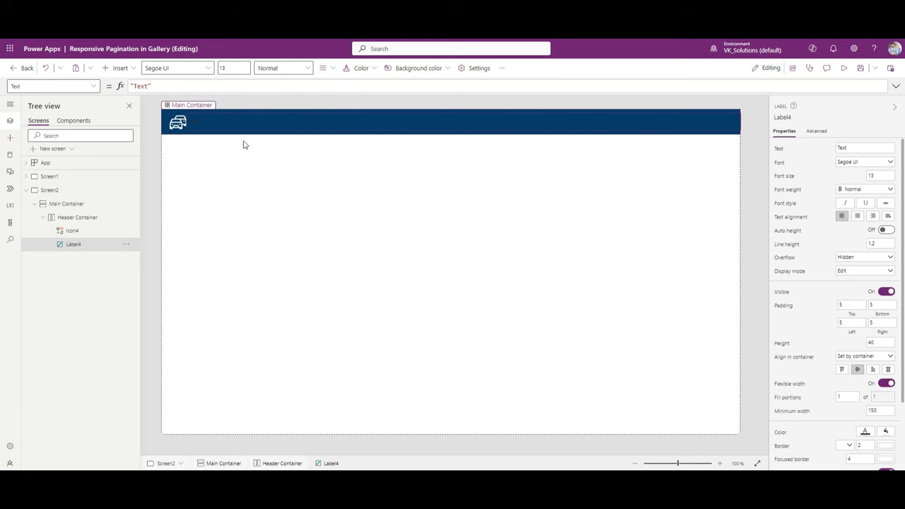
Center the header label's text and color it white
{"action": "left_click", "coordinate": [854, 218]}
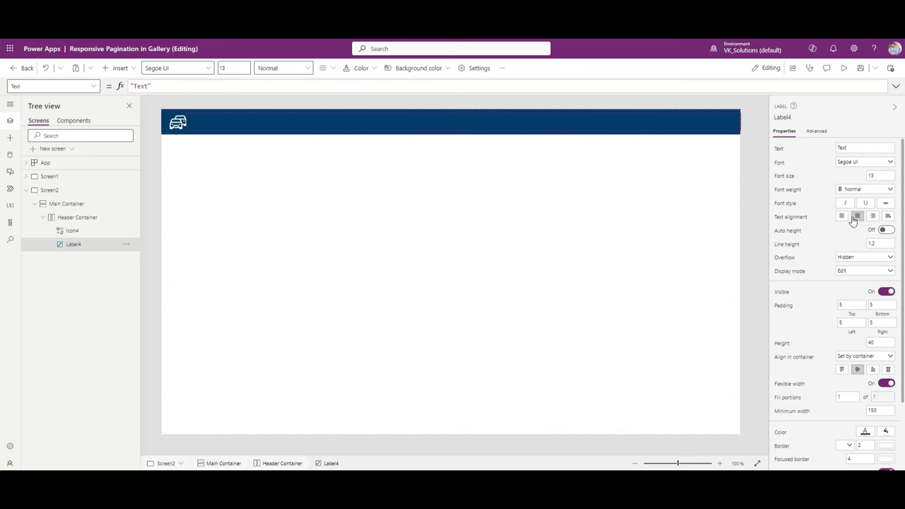
{"action": "scroll", "coordinate": [864, 290], "scroll_direction": "down", "scroll_amount": 3}
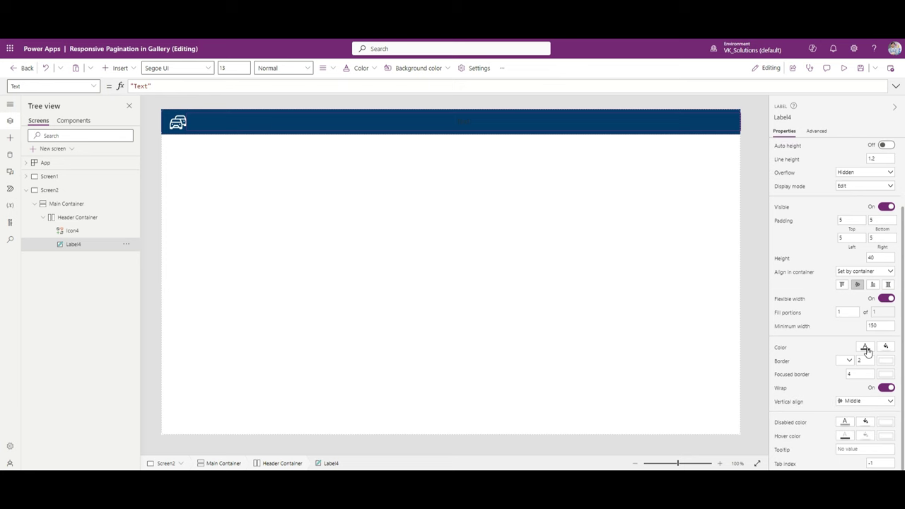
{"action": "left_click", "coordinate": [866, 347]}
{"action": "left_click", "coordinate": [721, 410]}
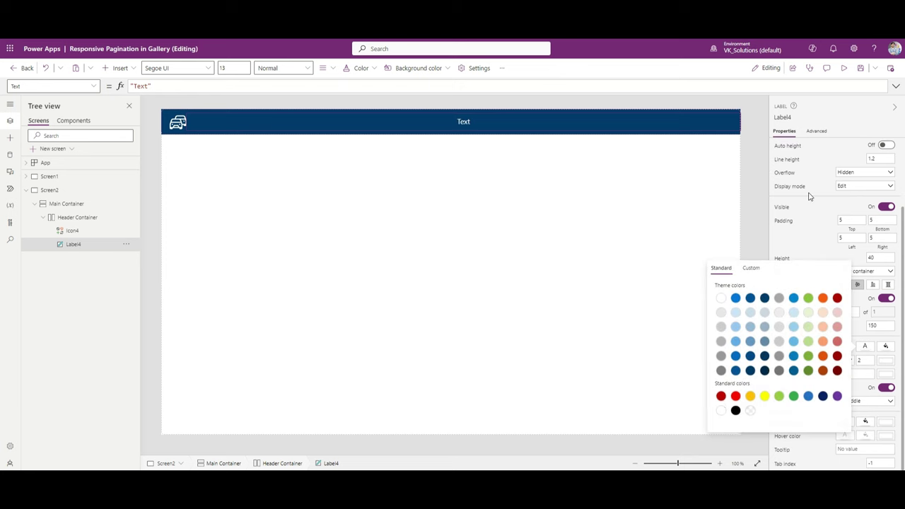
Set the header label's font size to 20 and its text to "My App"
{"action": "scroll", "coordinate": [852, 177], "scroll_direction": "up", "scroll_amount": 3}
{"action": "double_click", "coordinate": [874, 178]}
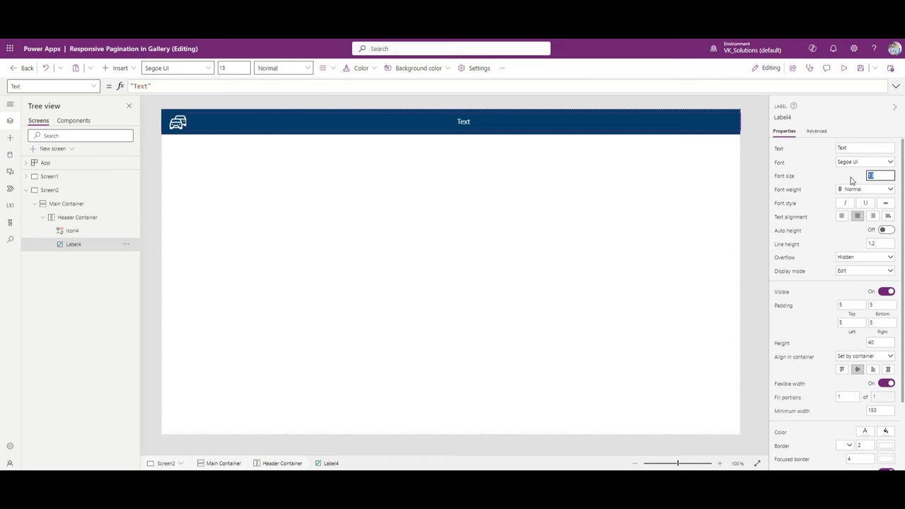
{"action": "type", "text": "20"}
{"action": "double_click", "coordinate": [850, 149]}
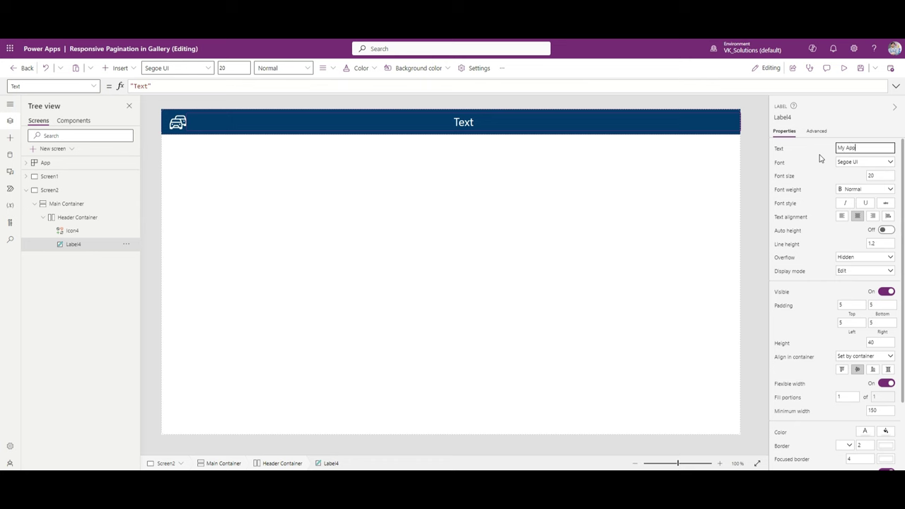
{"action": "key", "text": "Return"}
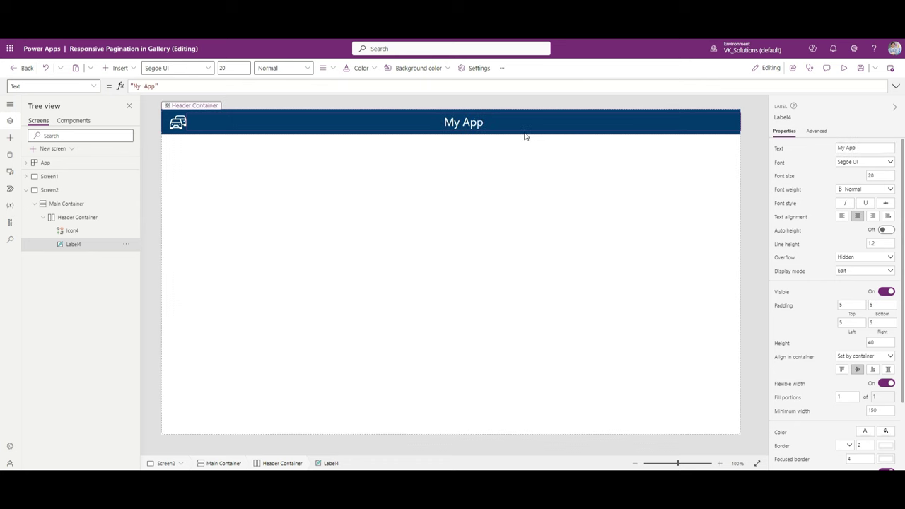
Insert an Image control into the Header Container after the title label
{"action": "left_click", "coordinate": [77, 217]}
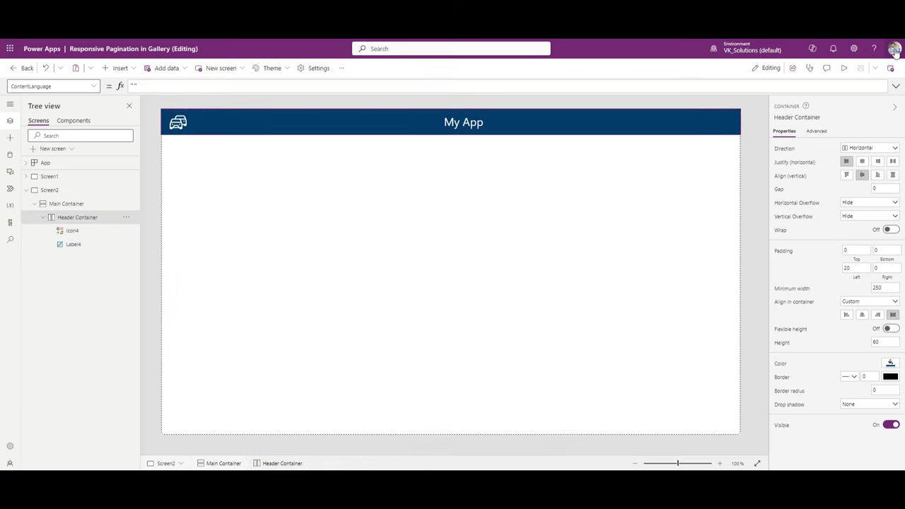
{"action": "left_click", "coordinate": [121, 67]}
{"action": "type", "text": "Imag"}
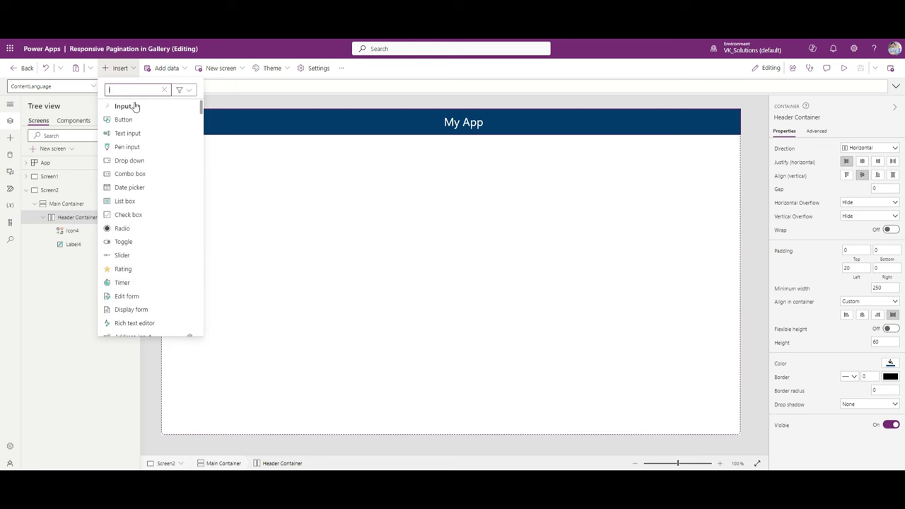
{"action": "left_click", "coordinate": [134, 122]}
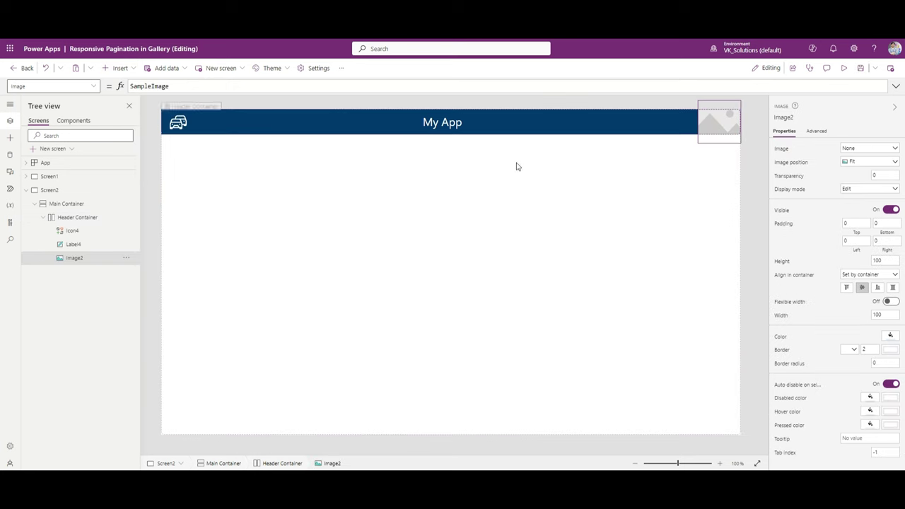
Resize the header image to a height and width of 40, and set the Header Container's right padding to 20
{"action": "left_click", "coordinate": [883, 261]}
{"action": "type", "text": "40"}
{"action": "left_click", "coordinate": [889, 314]}
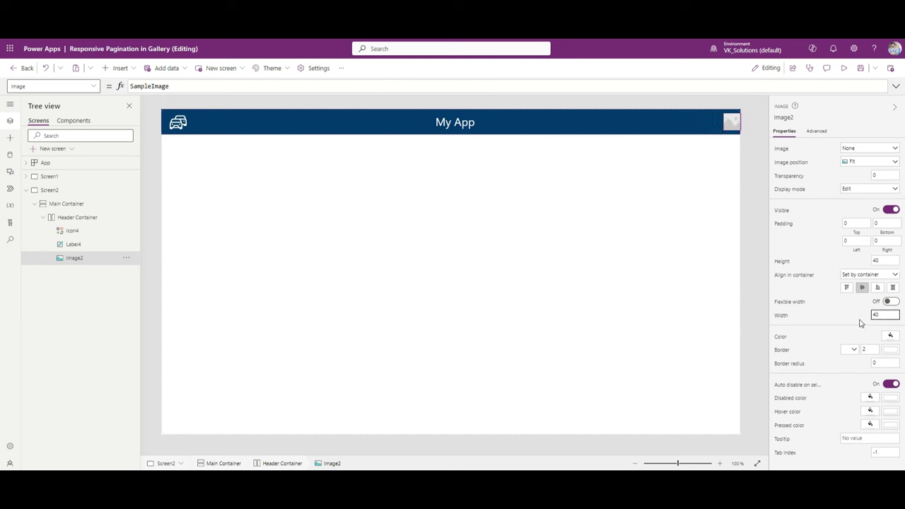
{"action": "left_click", "coordinate": [76, 217]}
{"action": "left_click", "coordinate": [892, 269]}
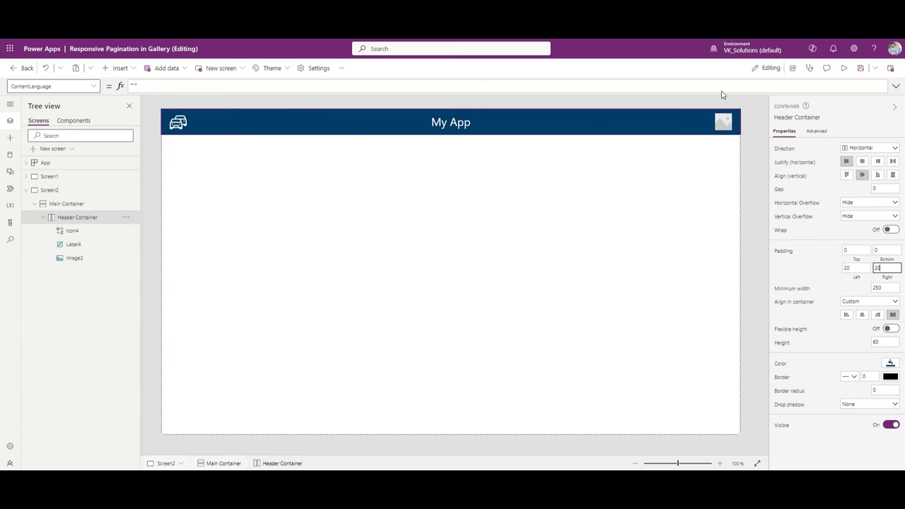
Set the header image's source to User().Image and its border radius to 10000
{"action": "left_click", "coordinate": [722, 123]}
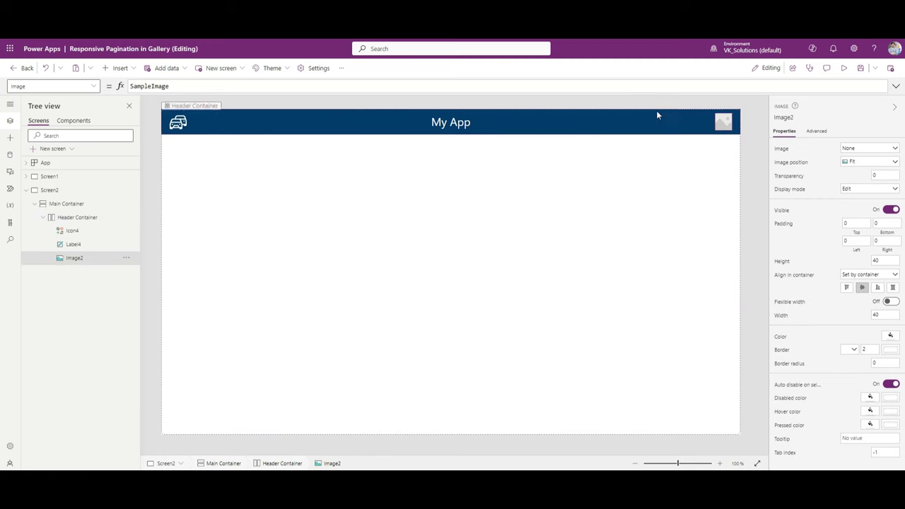
{"action": "double_click", "coordinate": [162, 86]}
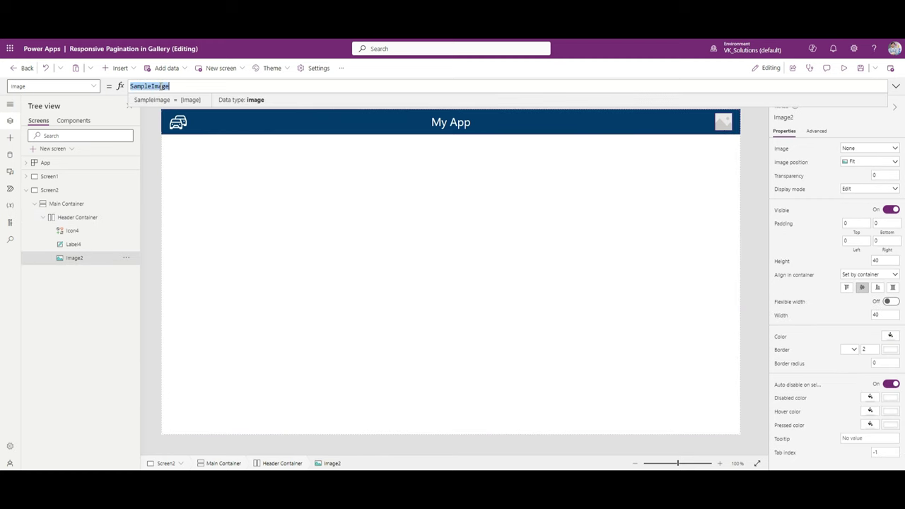
{"action": "type", "text": "User().Image"}
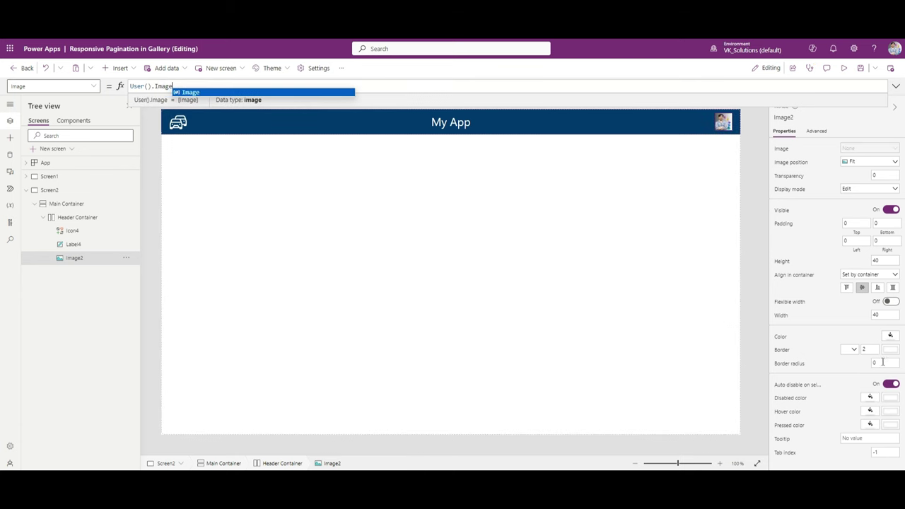
{"action": "left_click", "coordinate": [882, 362]}
{"action": "type", "text": "10"}
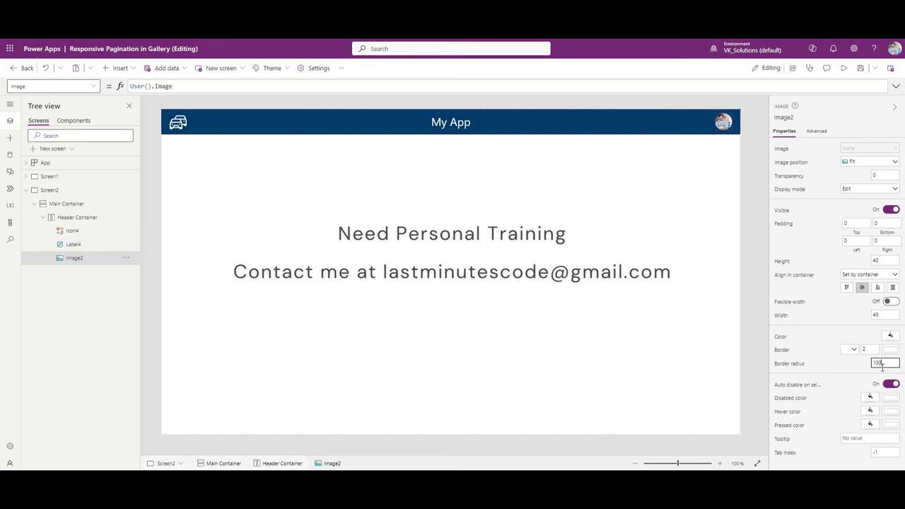
{"action": "type", "text": "00"}
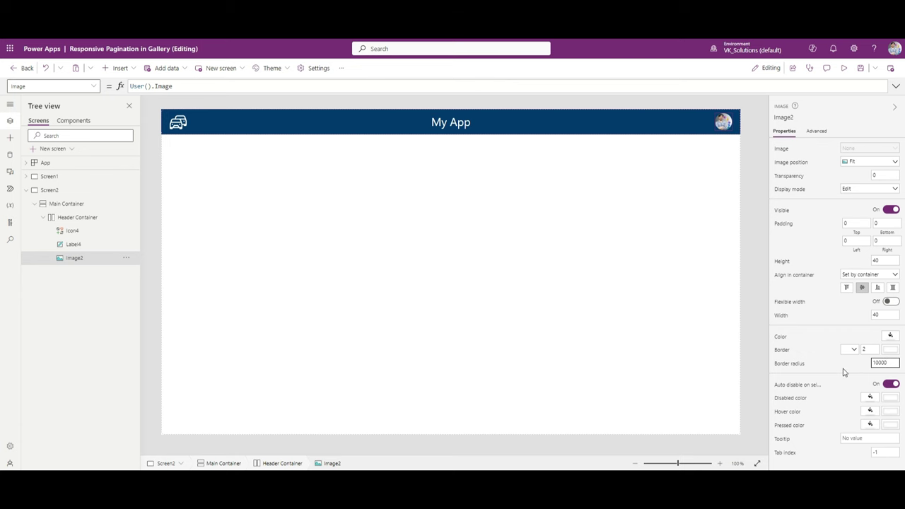
Preview the app to check the header bar, then return to editing
{"action": "left_click", "coordinate": [761, 310]}
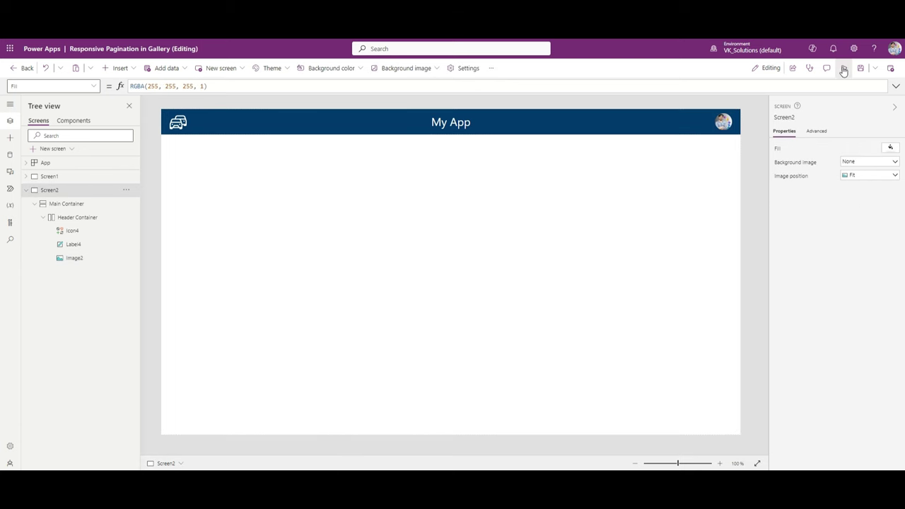
{"action": "left_click", "coordinate": [843, 68]}
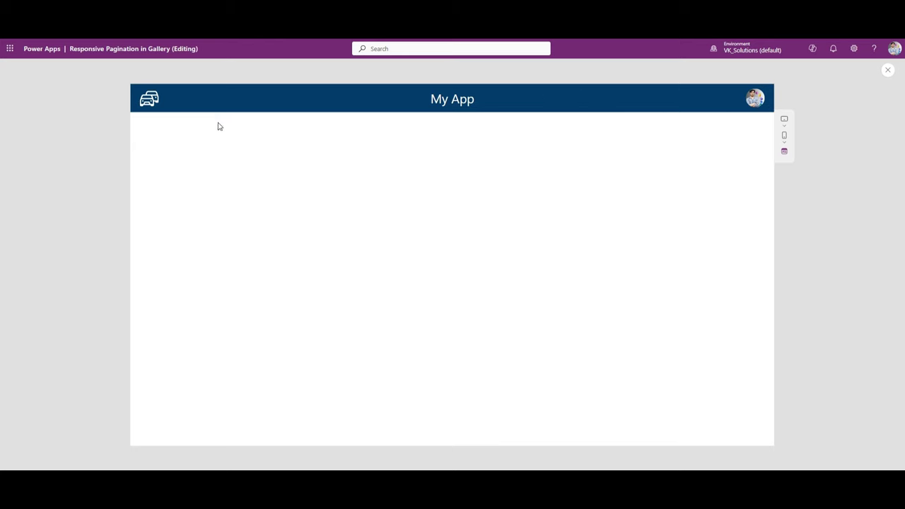
{"action": "left_click", "coordinate": [887, 70]}
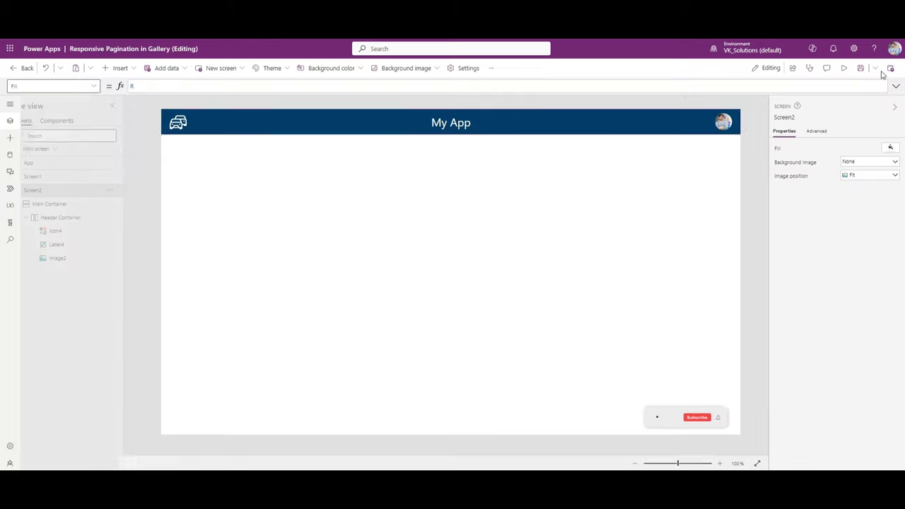
Set the "My App" label's font weight to Bold
{"action": "left_click", "coordinate": [453, 132]}
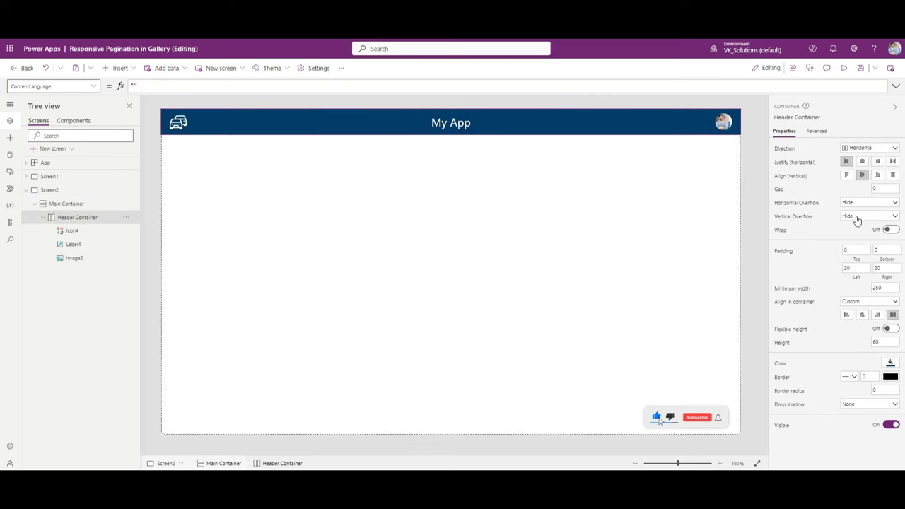
{"action": "left_click", "coordinate": [74, 244]}
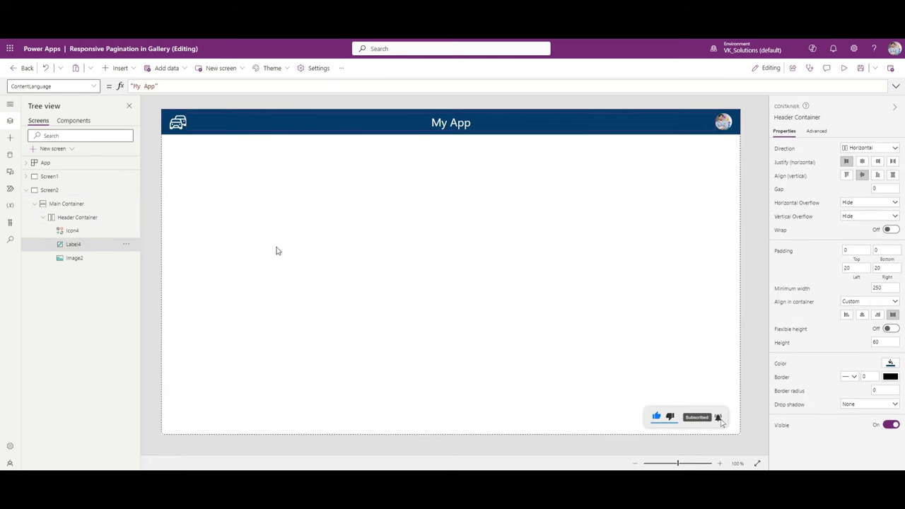
{"action": "left_click", "coordinate": [861, 191]}
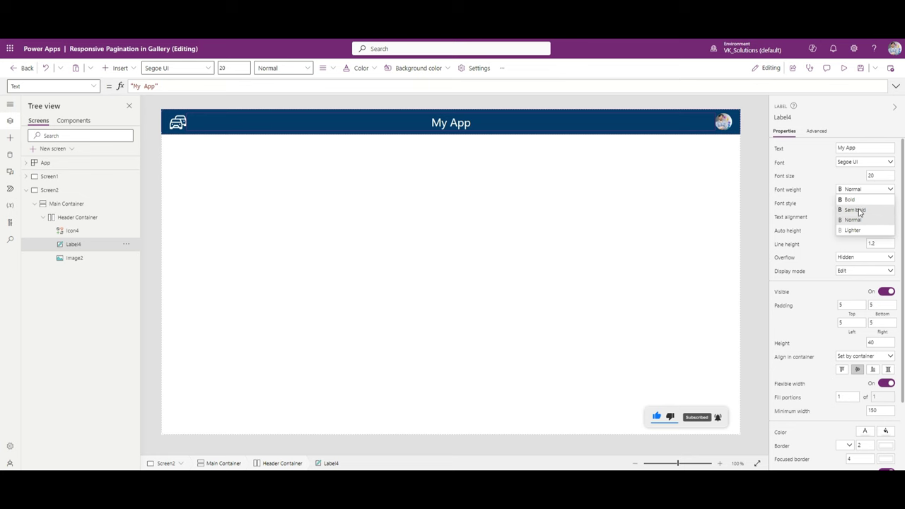
{"action": "left_click", "coordinate": [854, 201]}
{"action": "left_click", "coordinate": [741, 175]}
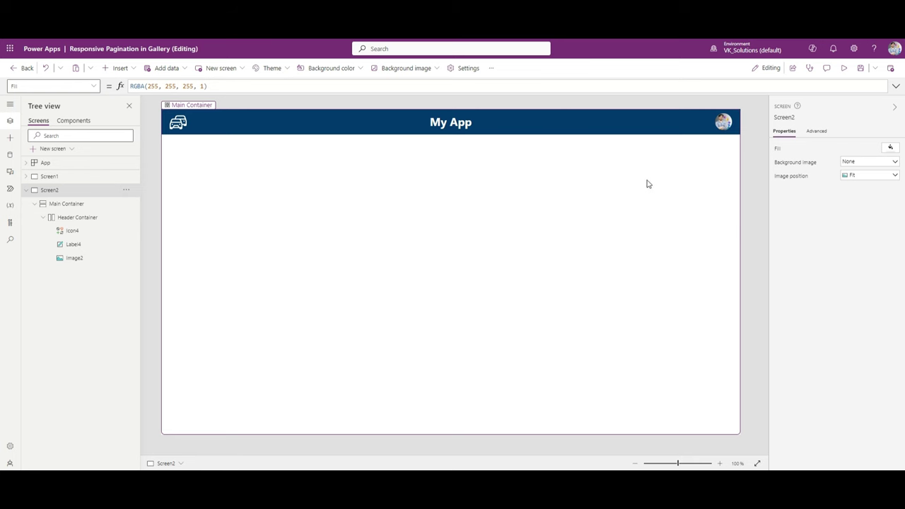
{"action": "left_click", "coordinate": [43, 218]}
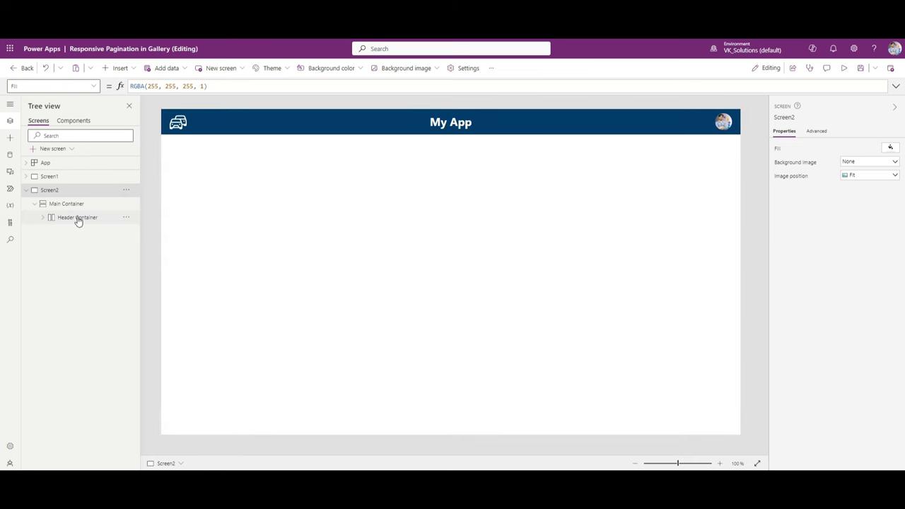
{"action": "left_click", "coordinate": [66, 204]}
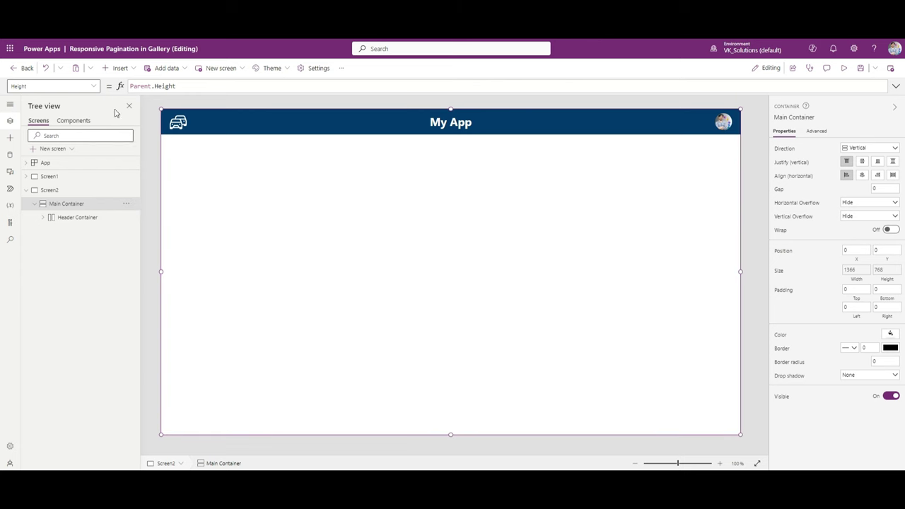
{"action": "left_click", "coordinate": [120, 69]}
{"action": "scroll", "coordinate": [133, 244], "scroll_direction": "down", "scroll_amount": 2}
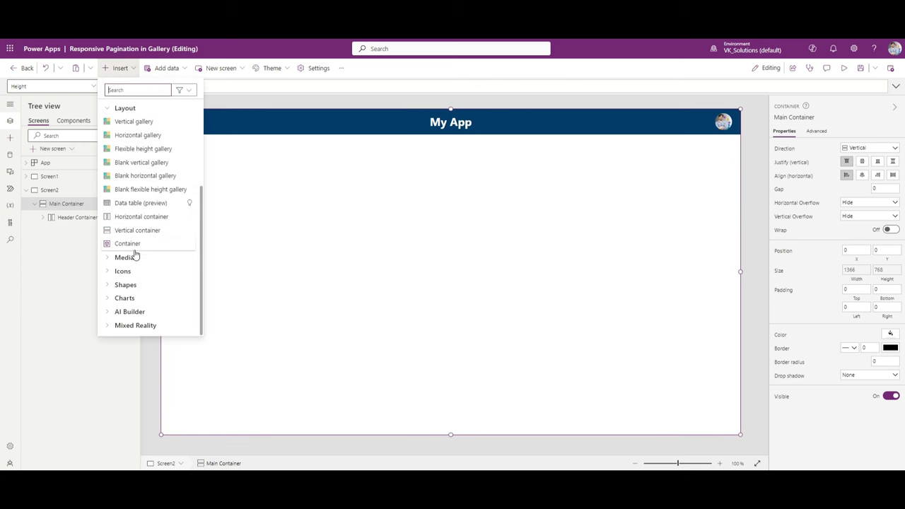
{"action": "left_click", "coordinate": [124, 243]}
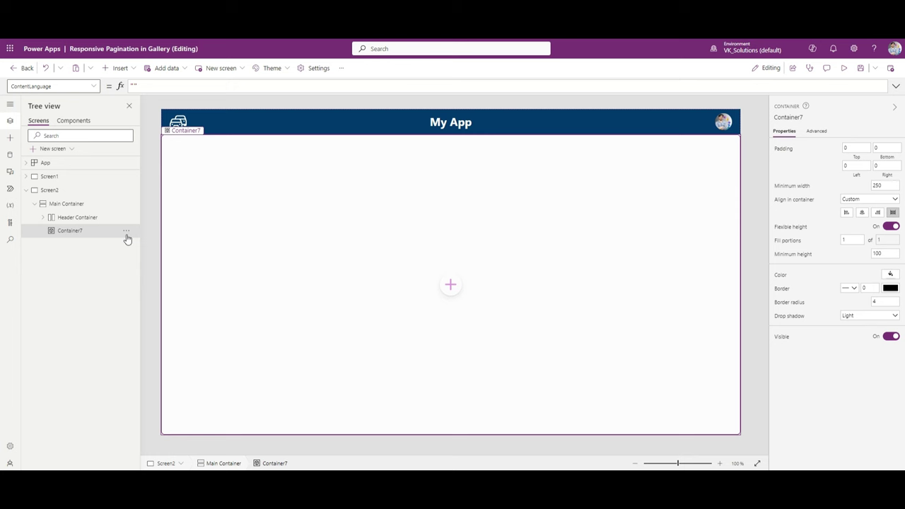
{"action": "key", "text": "Delete"}
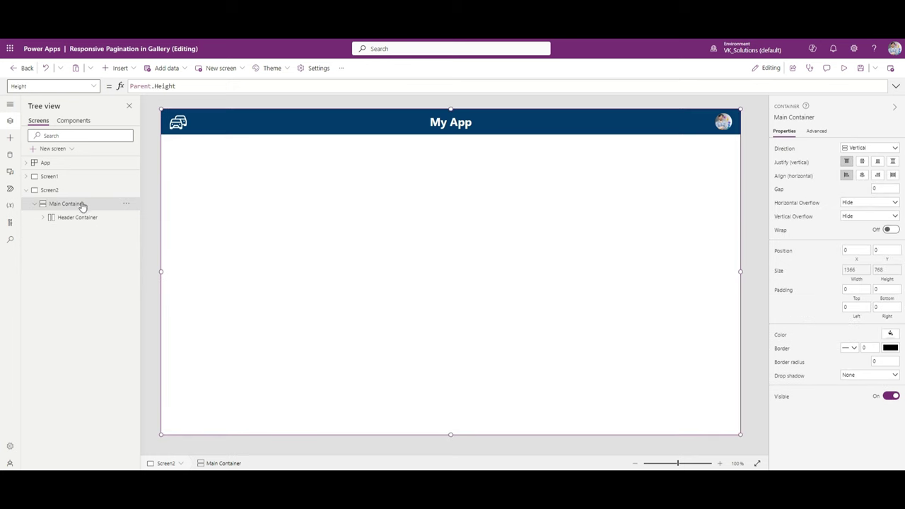
Insert a vertical container into the Main Container below the header and align it to the start instead of stretching it
{"action": "left_click", "coordinate": [120, 68]}
{"action": "scroll", "coordinate": [116, 252], "scroll_direction": "down", "scroll_amount": 3}
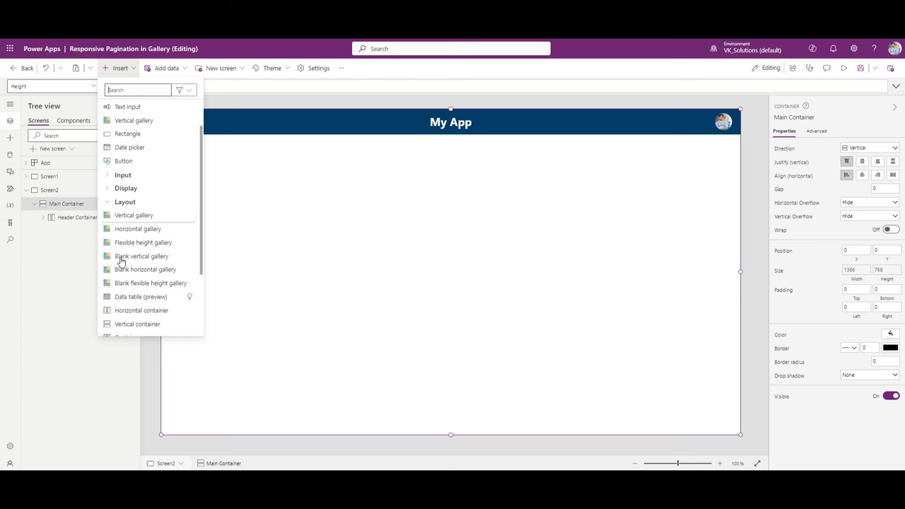
{"action": "left_click", "coordinate": [129, 273]}
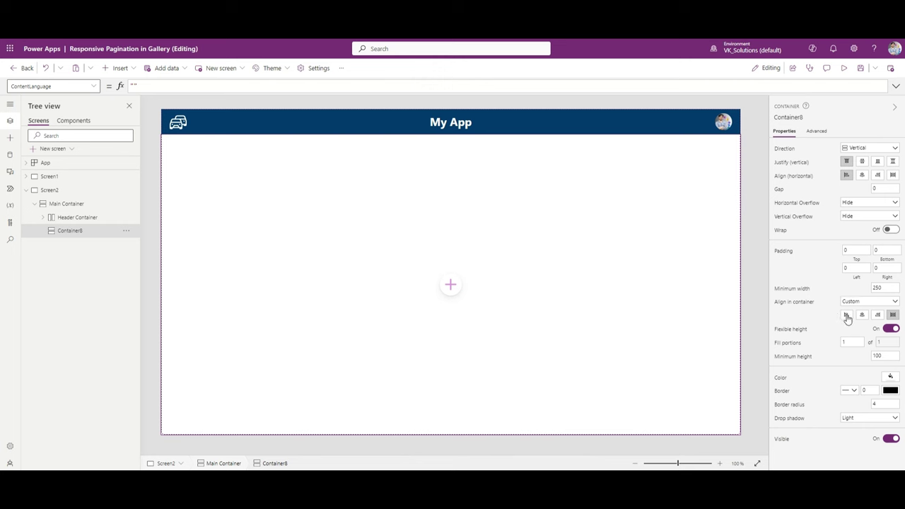
{"action": "left_click", "coordinate": [846, 316]}
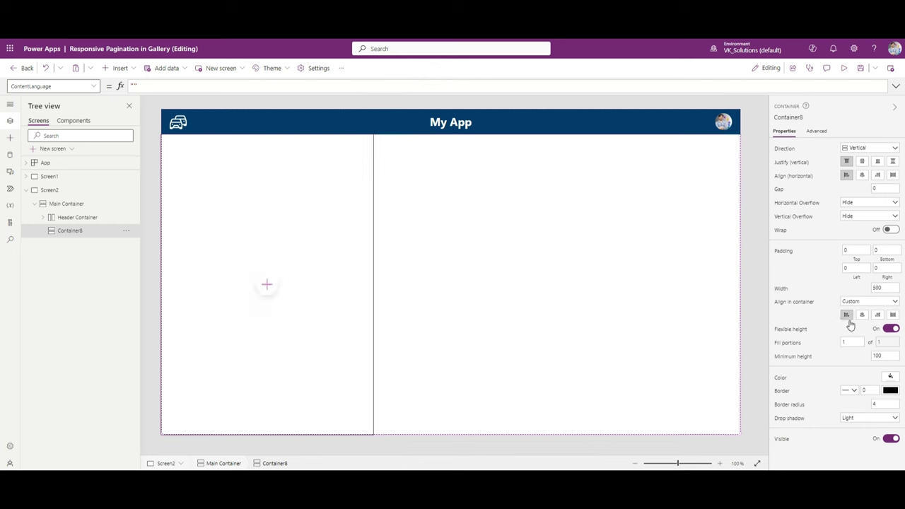
Fill the new vertical container with light grey and rename it Side Nav Container
{"action": "left_click", "coordinate": [891, 376]}
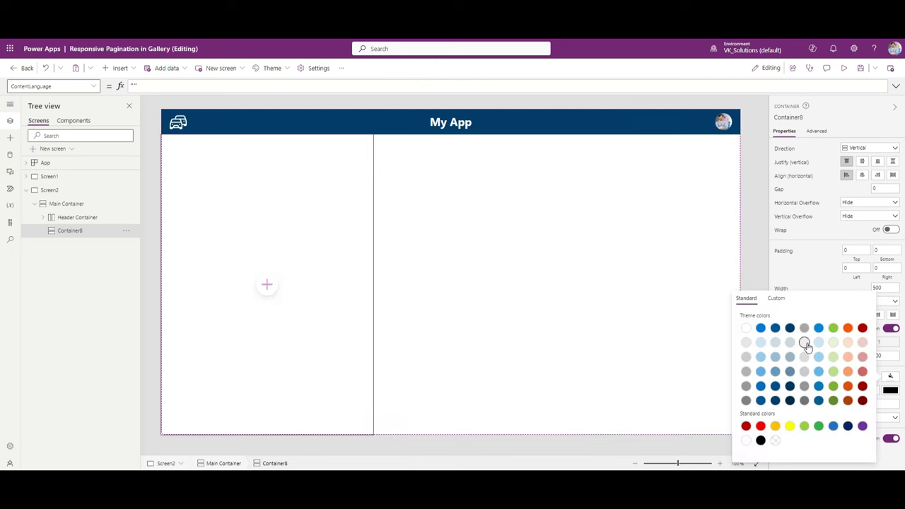
{"action": "left_click", "coordinate": [804, 343]}
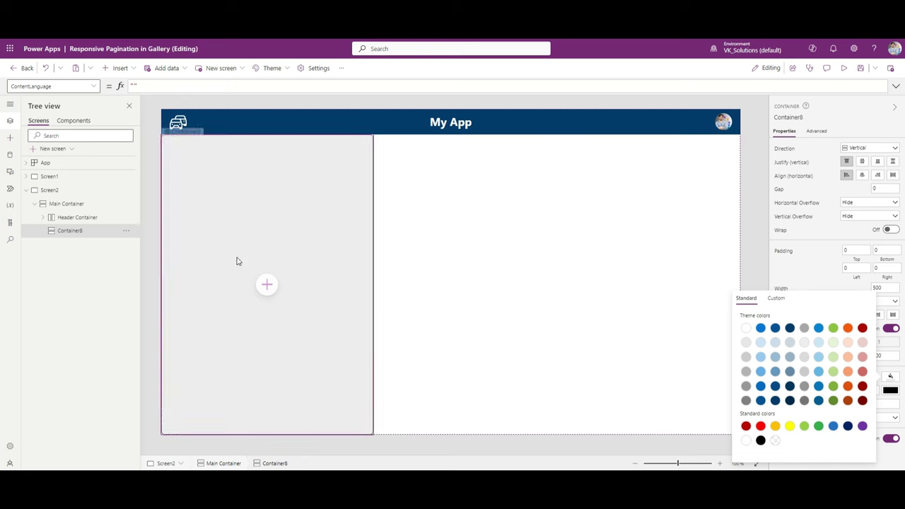
{"action": "double_click", "coordinate": [82, 232]}
{"action": "type", "text": "Side Nav Container"}
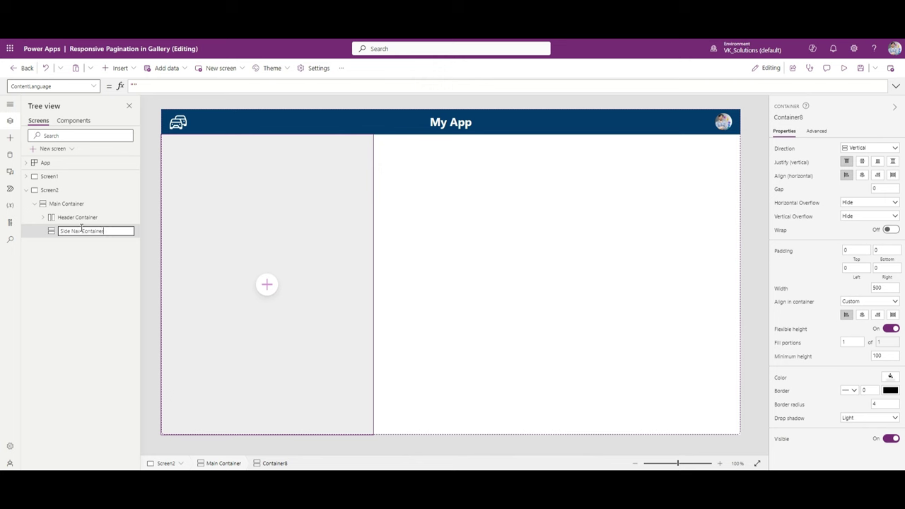
{"action": "key", "text": "Return"}
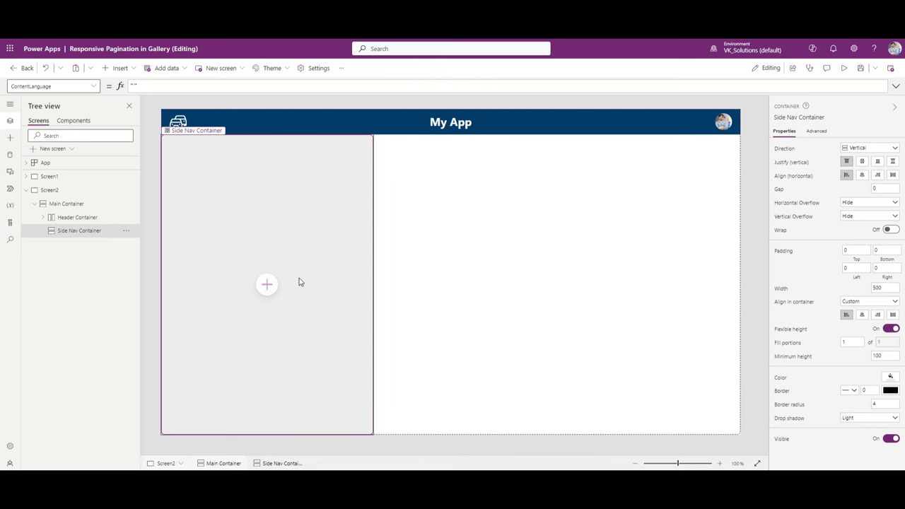
Set the Side Nav Container's width to 300
{"action": "left_click_drag", "start_coordinate": [888, 288], "coordinate": [875, 289]}
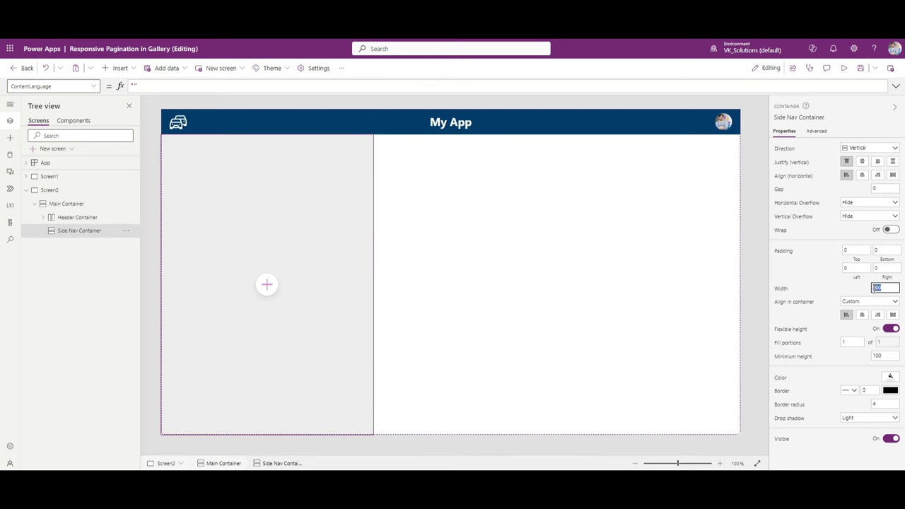
{"action": "type", "text": "200"}
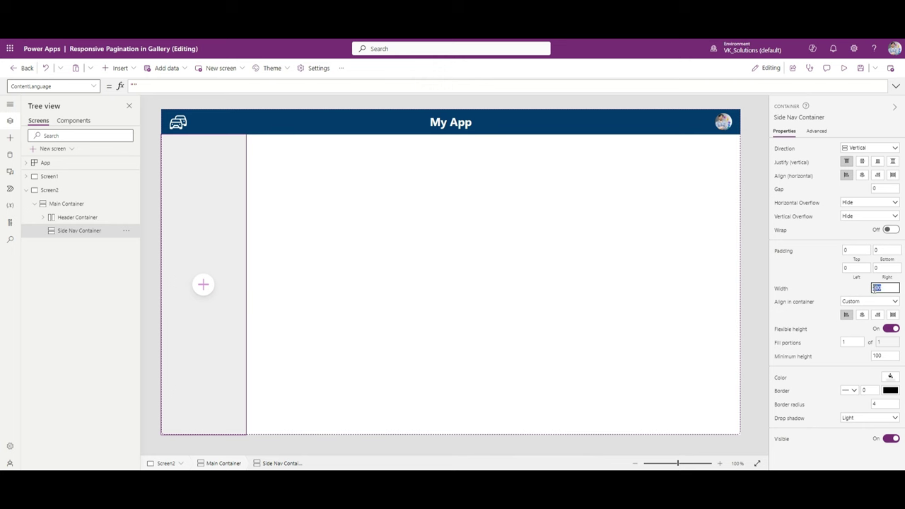
{"action": "type", "text": "300"}
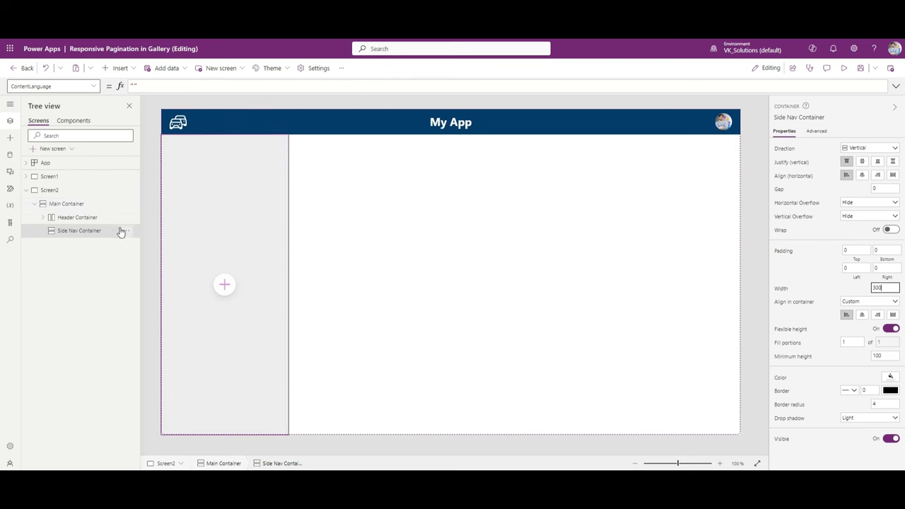
Set the Main Container's gap to 20 to separate the header from the side navigation
{"action": "left_click", "coordinate": [68, 204]}
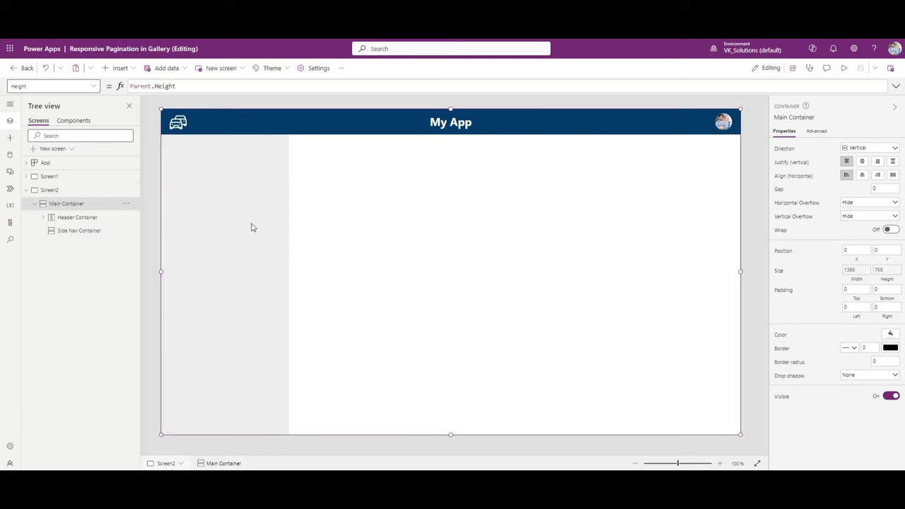
{"action": "left_click", "coordinate": [896, 188]}
{"action": "type", "text": "20"}
{"action": "key", "text": "Return"}
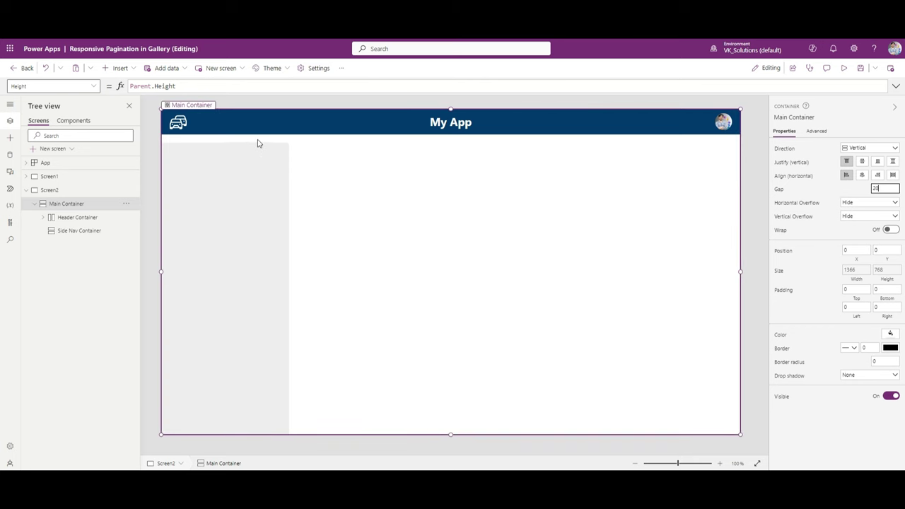
{"action": "mouse_move", "coordinate": [275, 154]}
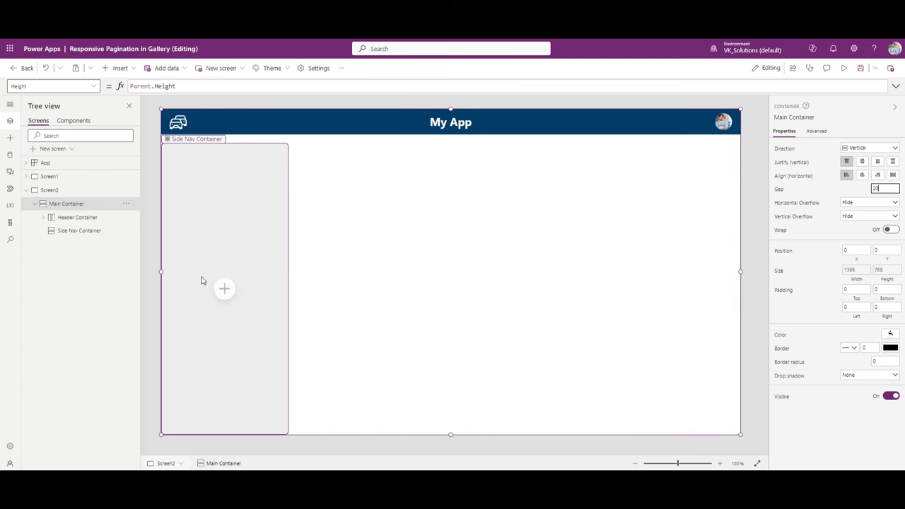
{"action": "left_click", "coordinate": [847, 307]}
Insert a vertical container inside the Side Nav Container and rename it Child Nav Container
{"action": "left_click", "coordinate": [77, 232]}
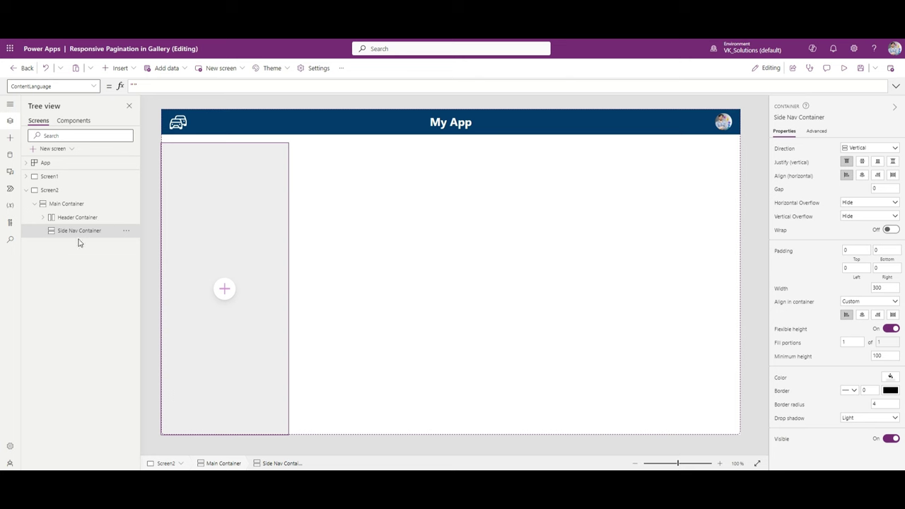
{"action": "left_click", "coordinate": [128, 76]}
{"action": "scroll", "coordinate": [138, 208], "scroll_direction": "down", "scroll_amount": 3}
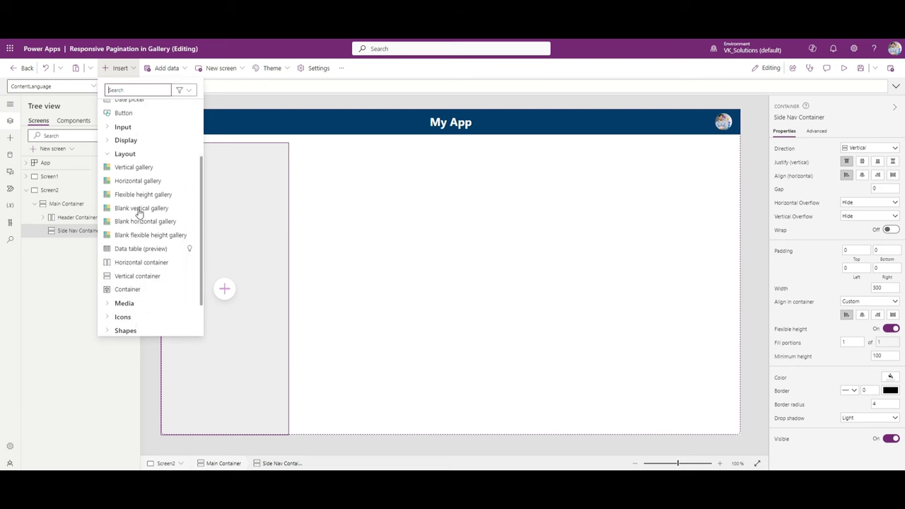
{"action": "left_click", "coordinate": [138, 271]}
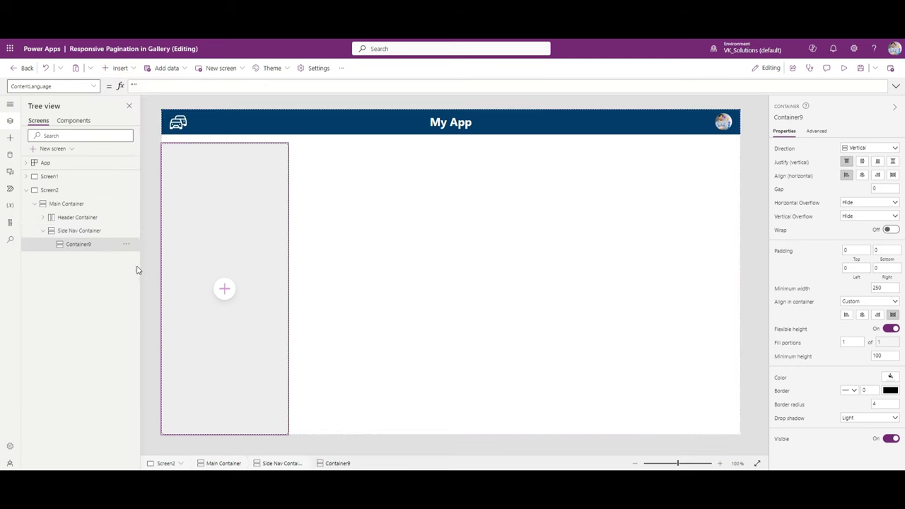
{"action": "double_click", "coordinate": [95, 246]}
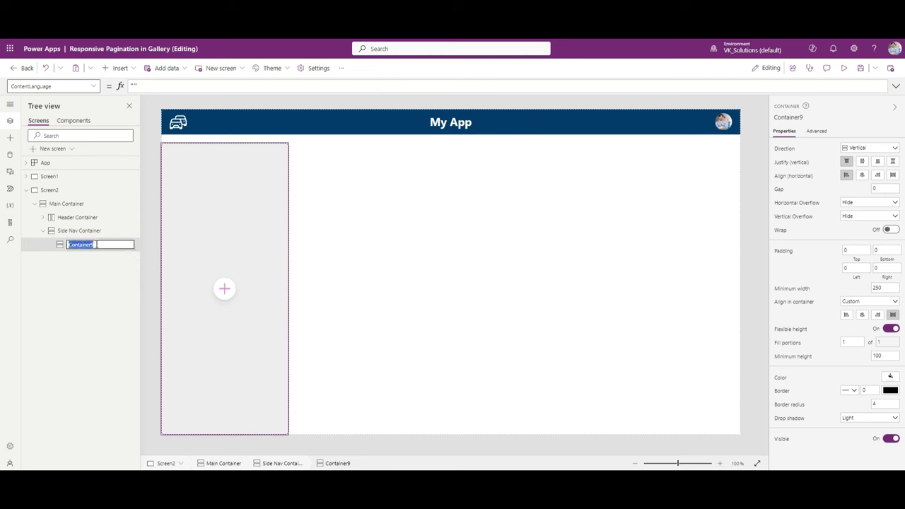
{"action": "type", "text": "Child Nav"}
{"action": "key", "text": "Return"}
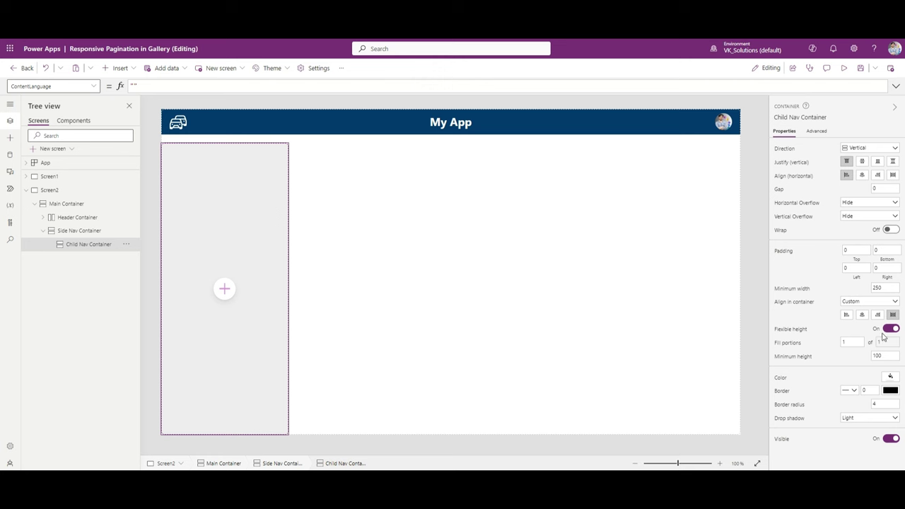
Align the Child Nav Container to the start instead of stretching it and set its width to 250
{"action": "left_click", "coordinate": [848, 316]}
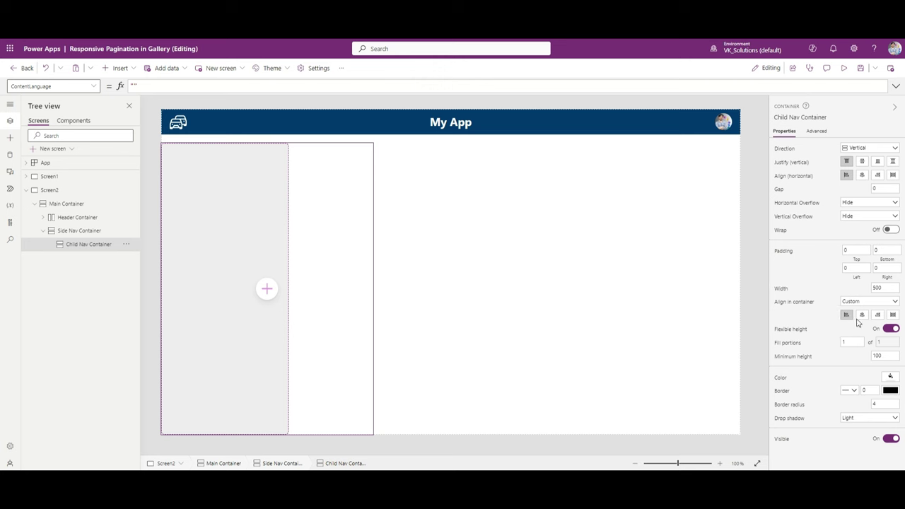
{"action": "left_click", "coordinate": [880, 288]}
Set the Side Nav Container's left and right padding to 20
{"action": "left_click", "coordinate": [88, 232]}
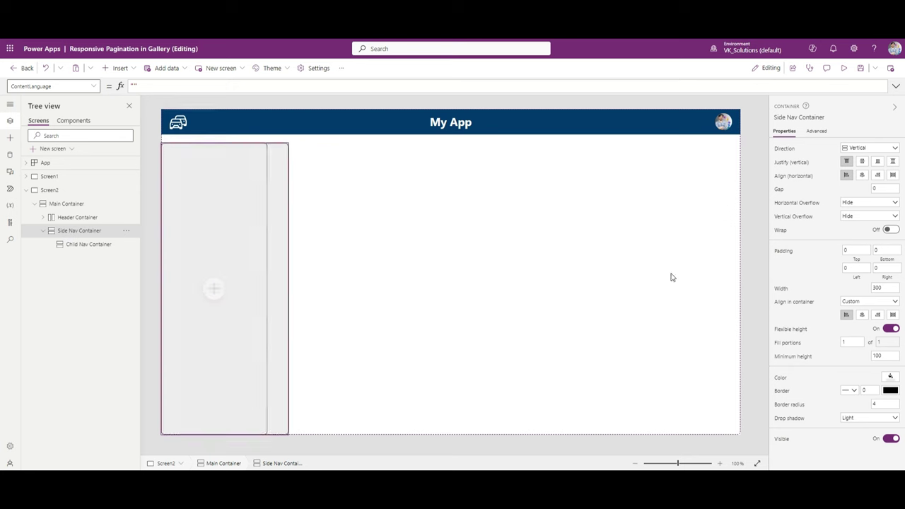
{"action": "left_click", "coordinate": [857, 268]}
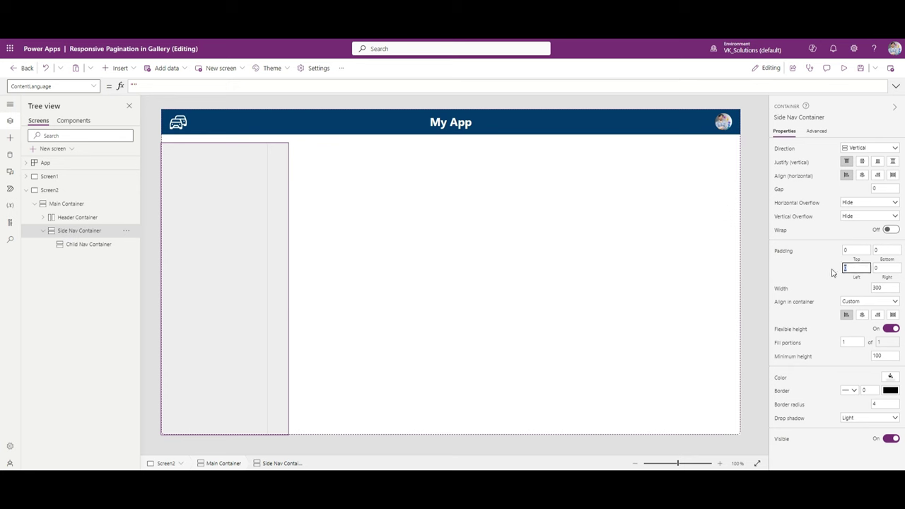
{"action": "key", "text": "Tab"}
Fill the Child Nav Container with the full-strength green theme color
{"action": "left_click", "coordinate": [89, 244]}
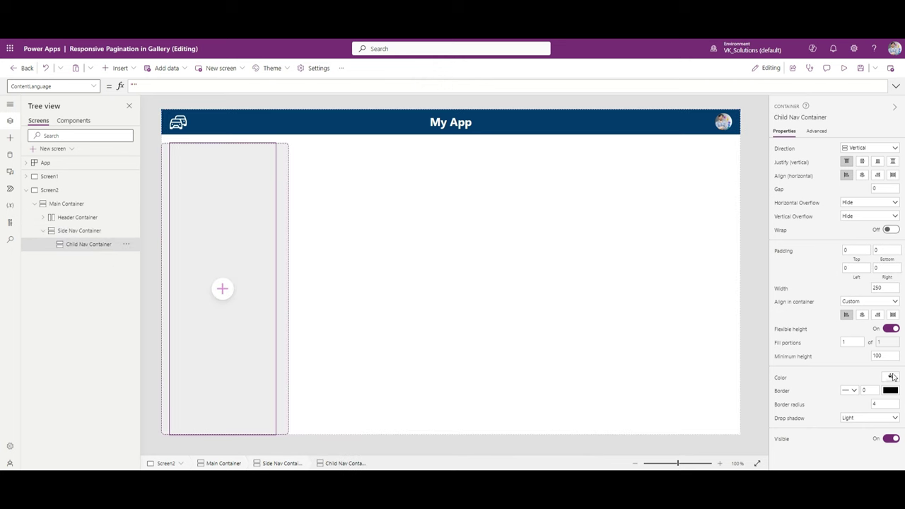
{"action": "left_click", "coordinate": [891, 377]}
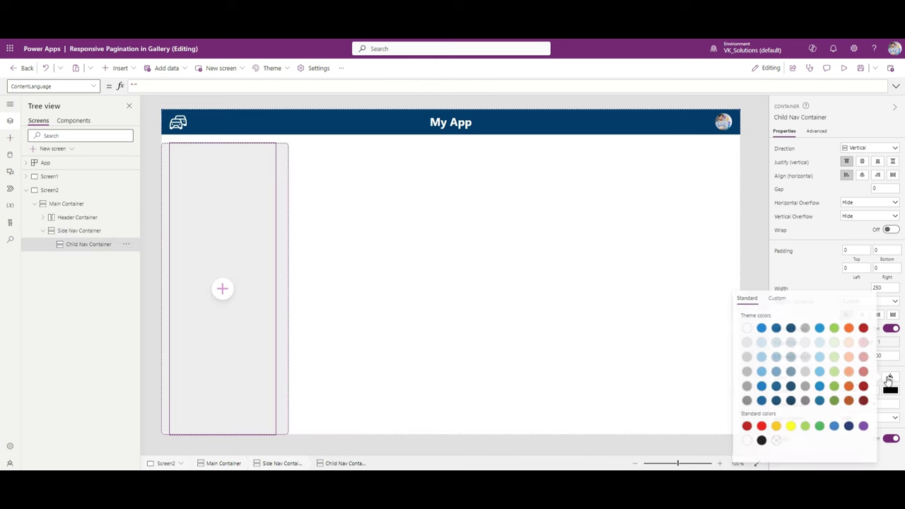
{"action": "left_click", "coordinate": [833, 343]}
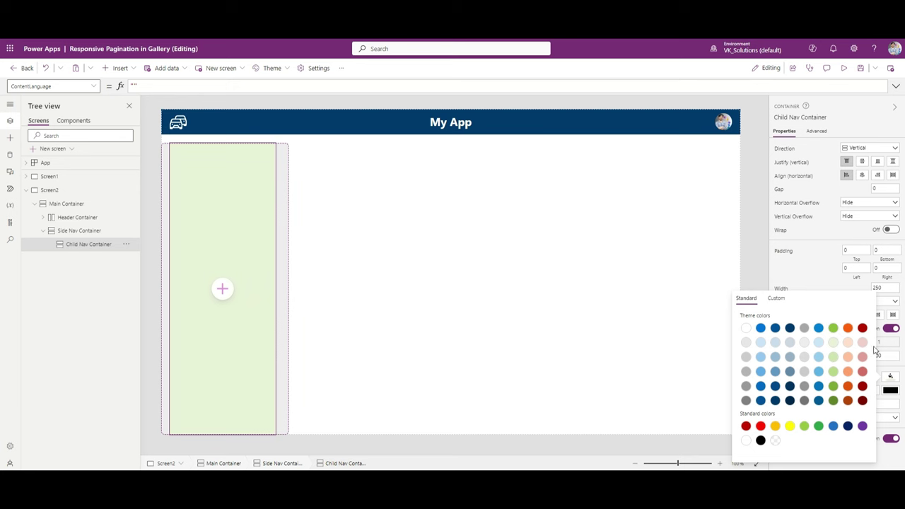
{"action": "left_click", "coordinate": [833, 327]}
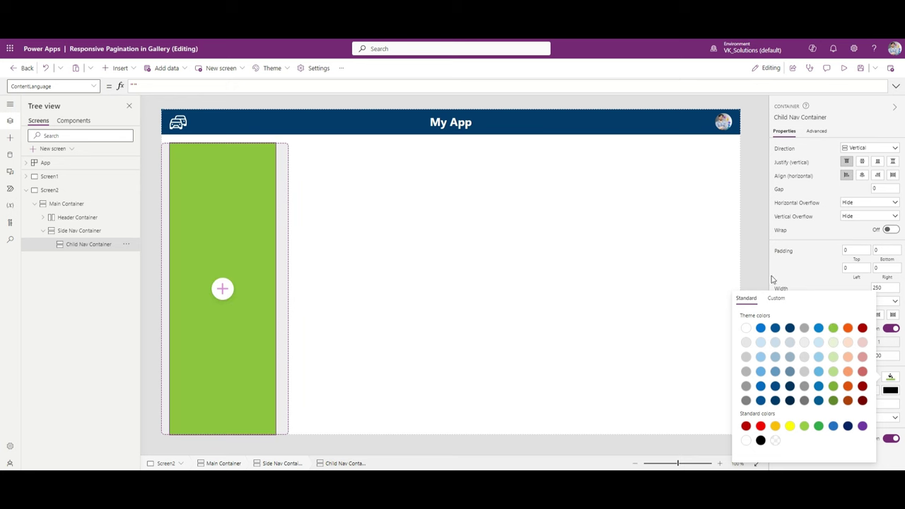
{"action": "left_click", "coordinate": [761, 236]}
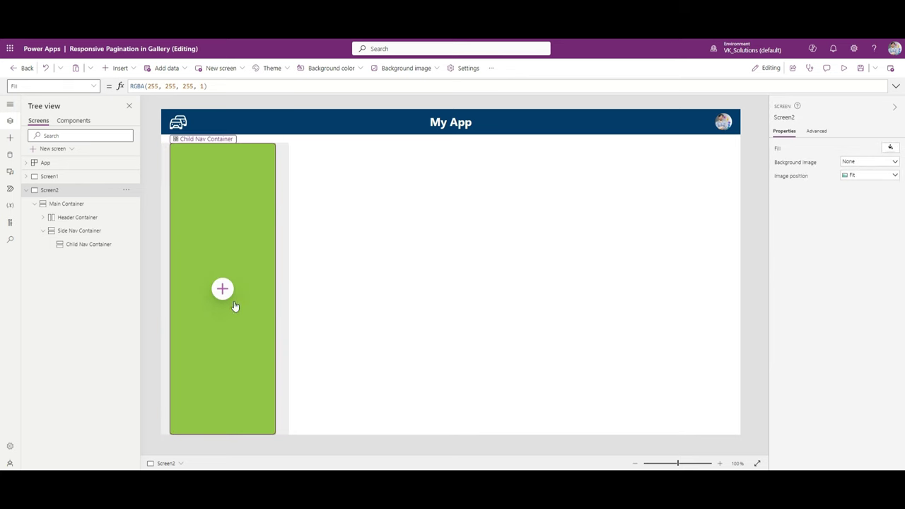
{"action": "left_click", "coordinate": [82, 245]}
{"action": "left_click", "coordinate": [87, 230]}
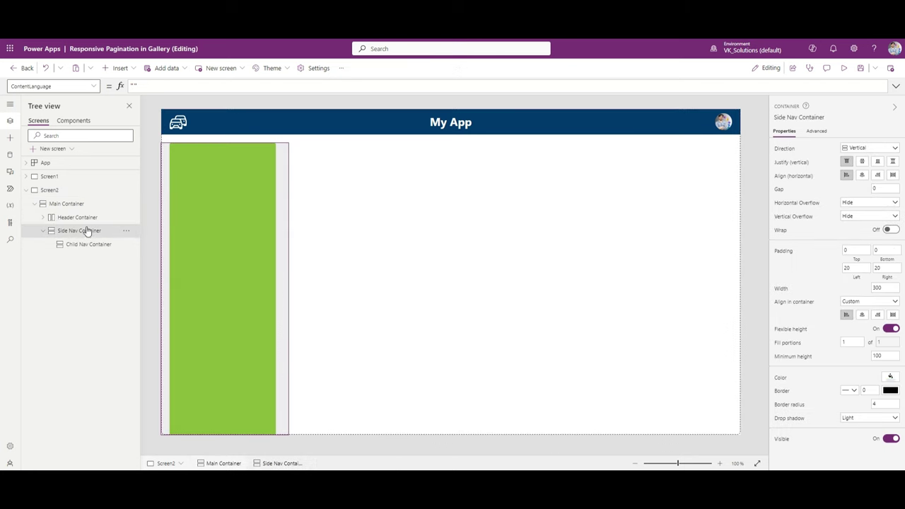
{"action": "left_click", "coordinate": [96, 244]}
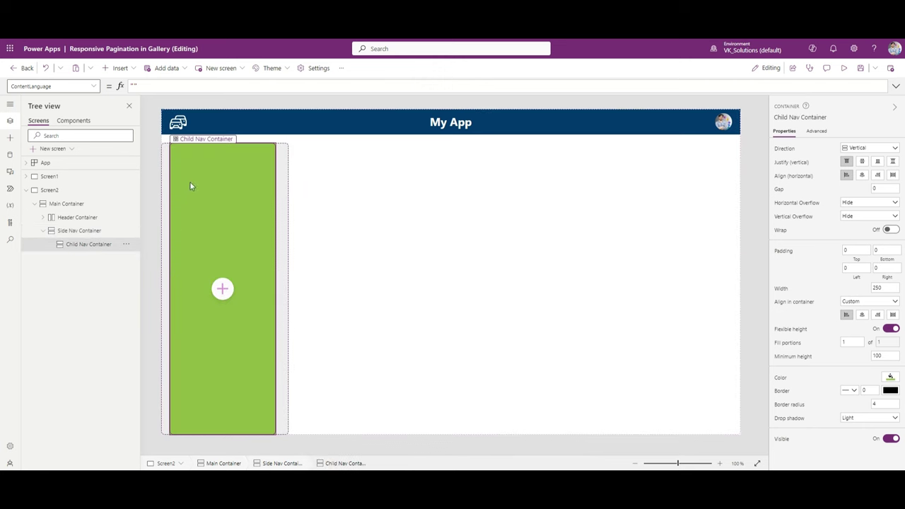
{"action": "left_click", "coordinate": [349, 266]}
Restyle the Side Nav Container with no drop shadow, a border radius of 0 and a white fill
{"action": "left_click", "coordinate": [285, 276]}
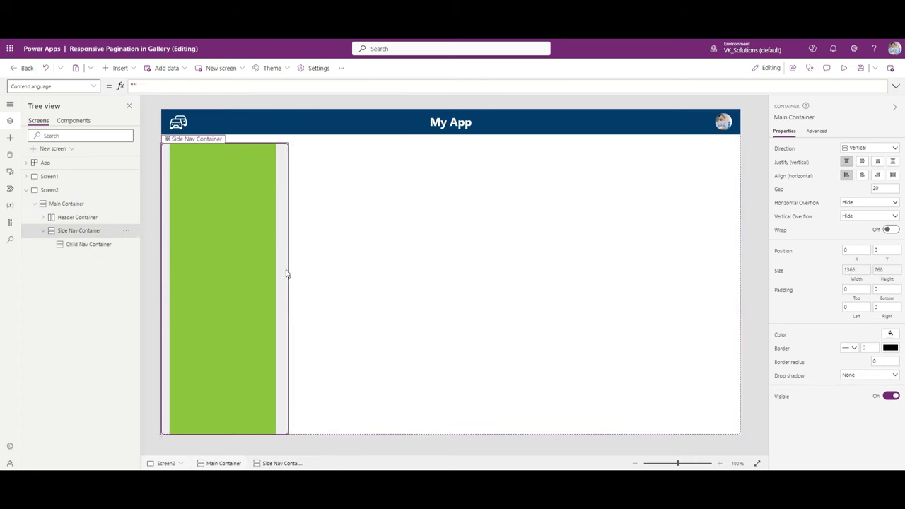
{"action": "left_click", "coordinate": [871, 418]}
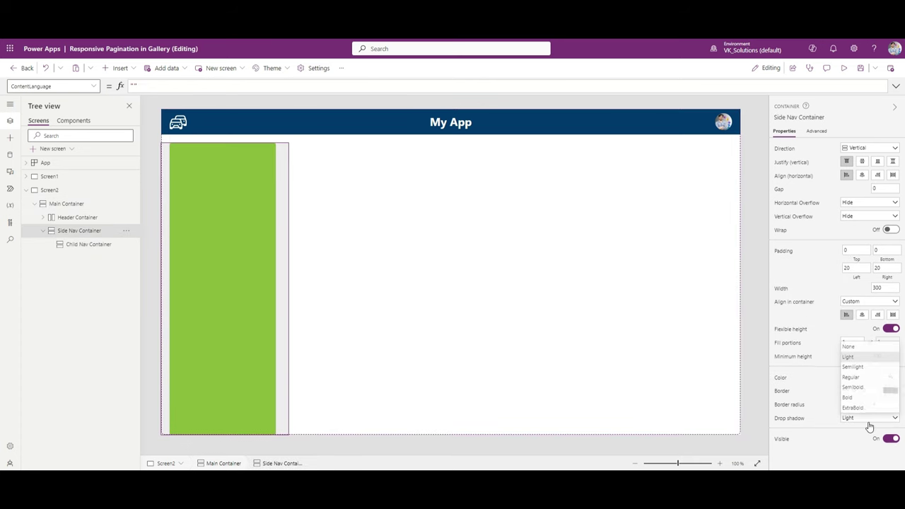
{"action": "left_click", "coordinate": [852, 342]}
{"action": "left_click", "coordinate": [874, 404]}
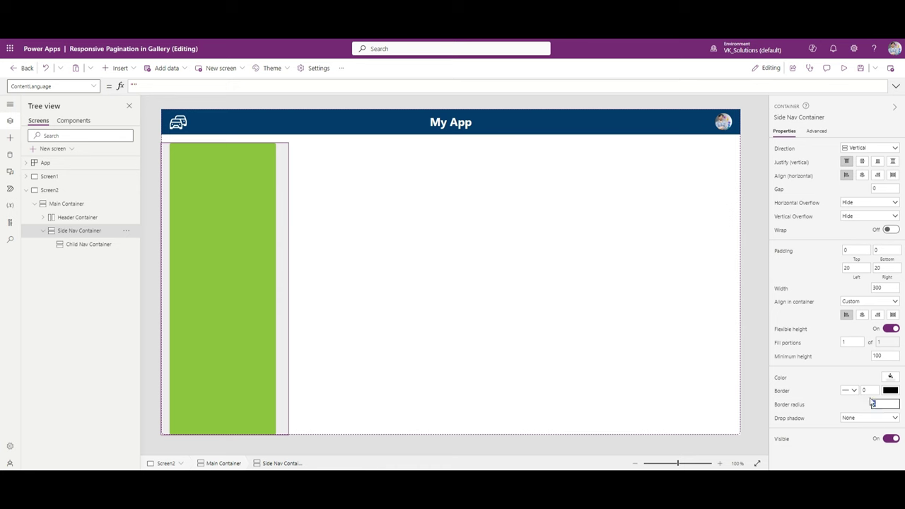
{"action": "left_click", "coordinate": [891, 377]}
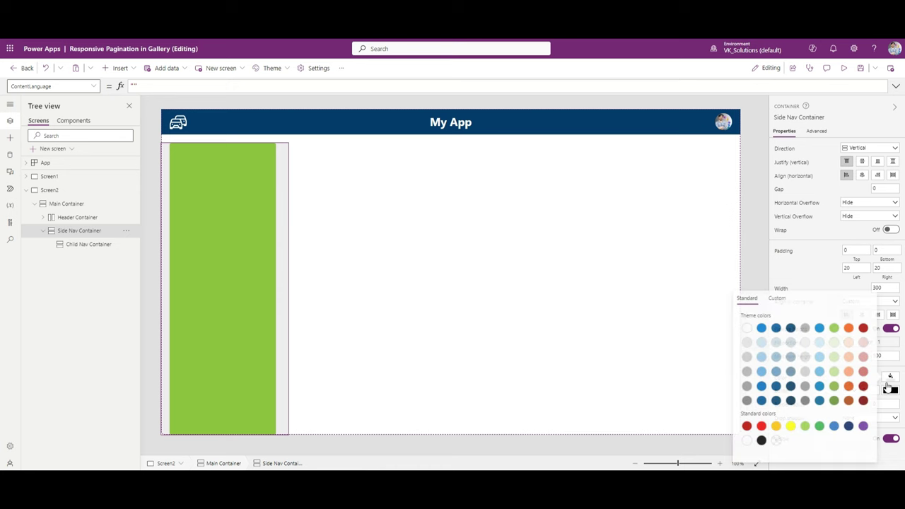
{"action": "left_click", "coordinate": [748, 231]}
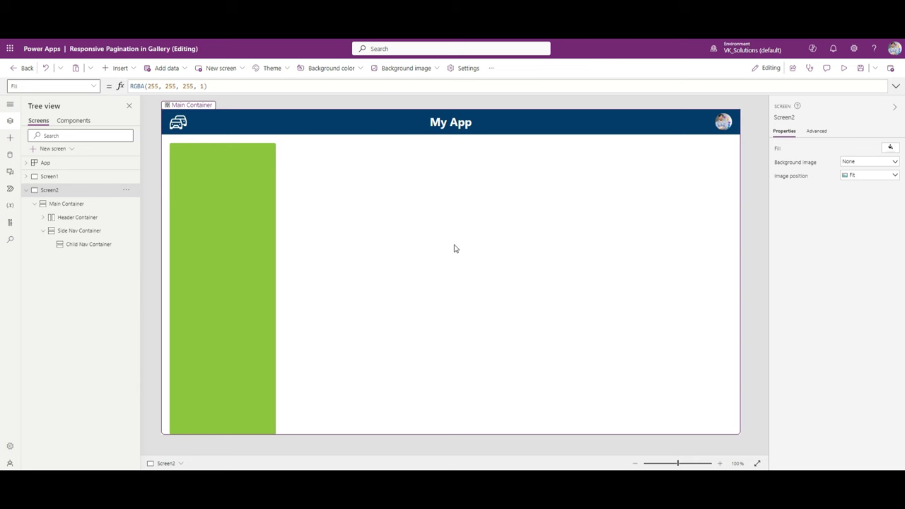
Insert another vertical container into the Main Container below the Side Nav Container
{"action": "left_click", "coordinate": [42, 231]}
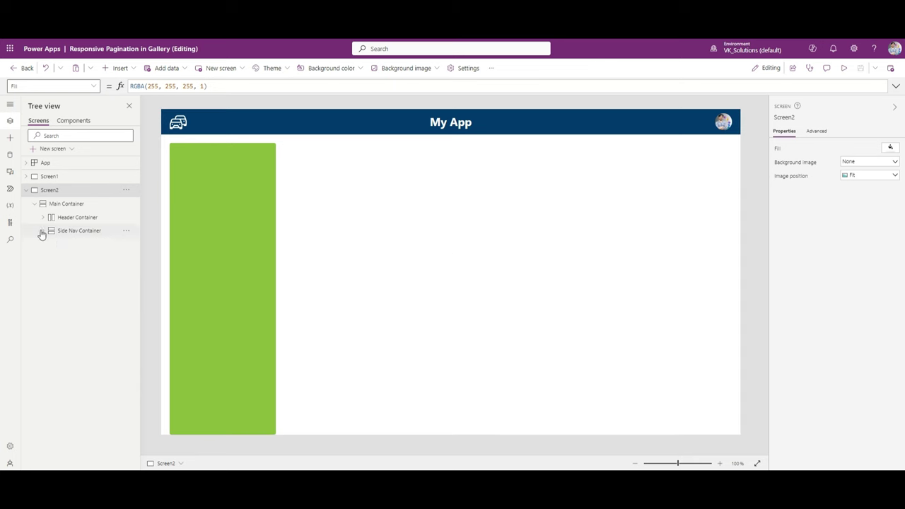
{"action": "left_click", "coordinate": [66, 204]}
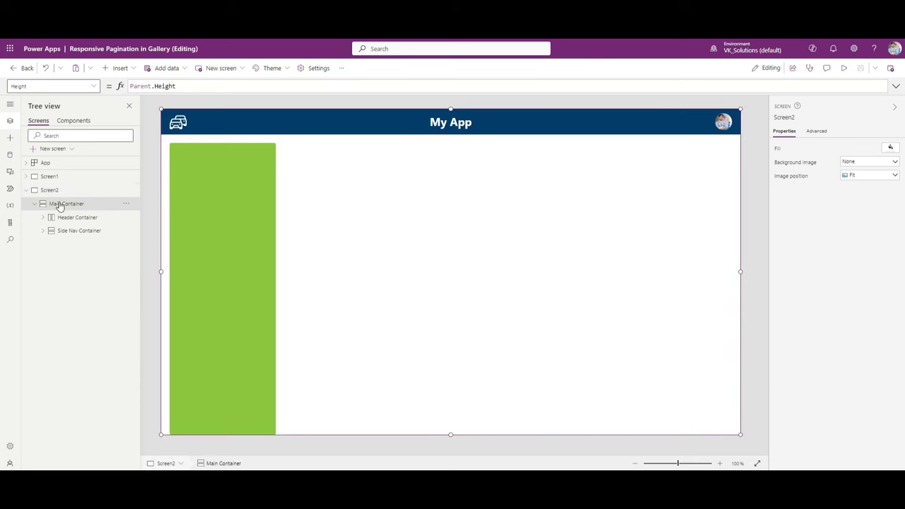
{"action": "left_click", "coordinate": [135, 70]}
{"action": "scroll", "coordinate": [125, 212], "scroll_direction": "down", "scroll_amount": 5}
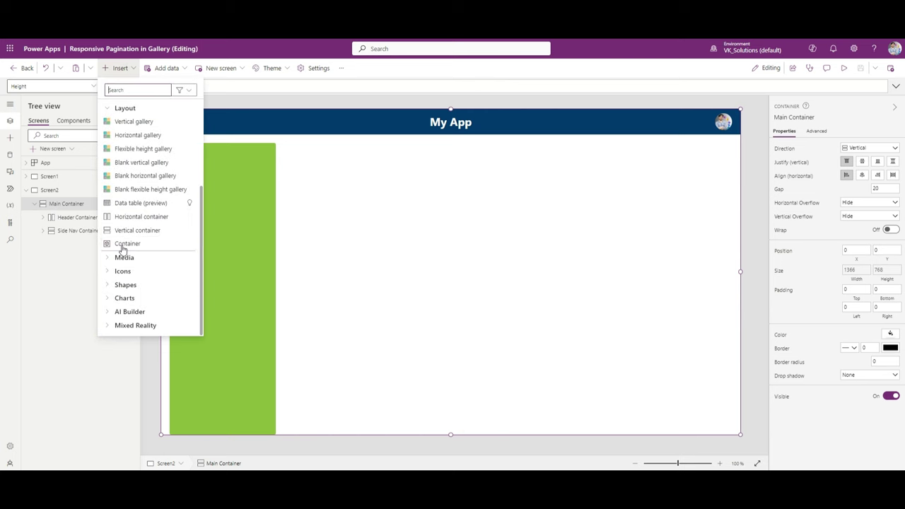
{"action": "left_click", "coordinate": [126, 231]}
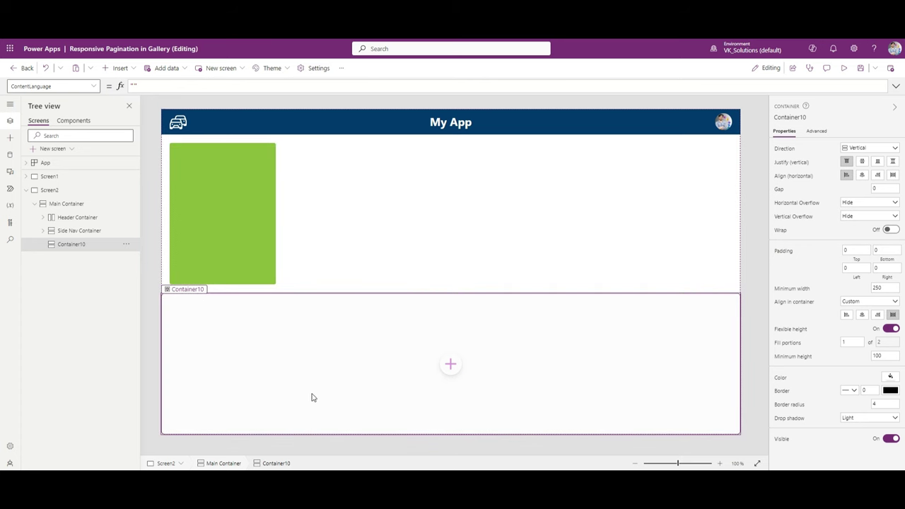
{"action": "left_click", "coordinate": [79, 233]}
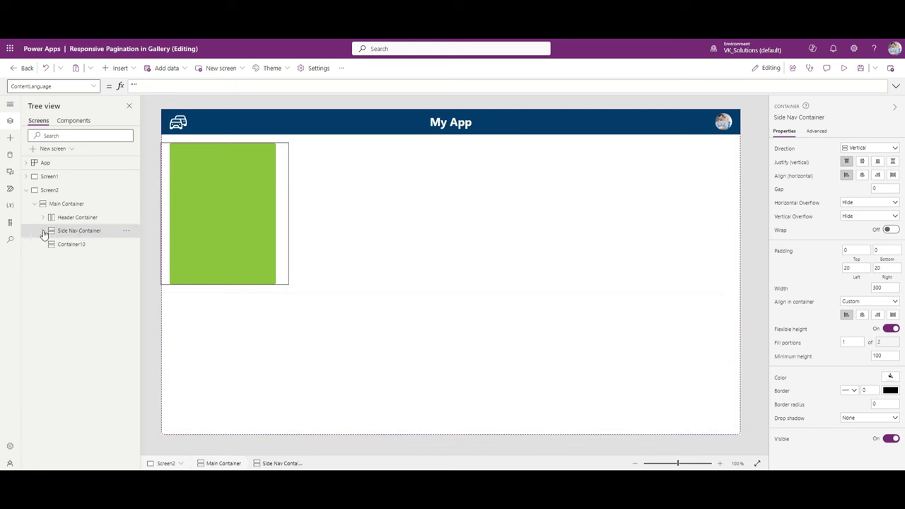
Rename the Side Nav Container as Body Container
{"action": "left_click", "coordinate": [43, 232]}
{"action": "double_click", "coordinate": [62, 233]}
{"action": "left_click_drag", "start_coordinate": [82, 232], "coordinate": [59, 237]}
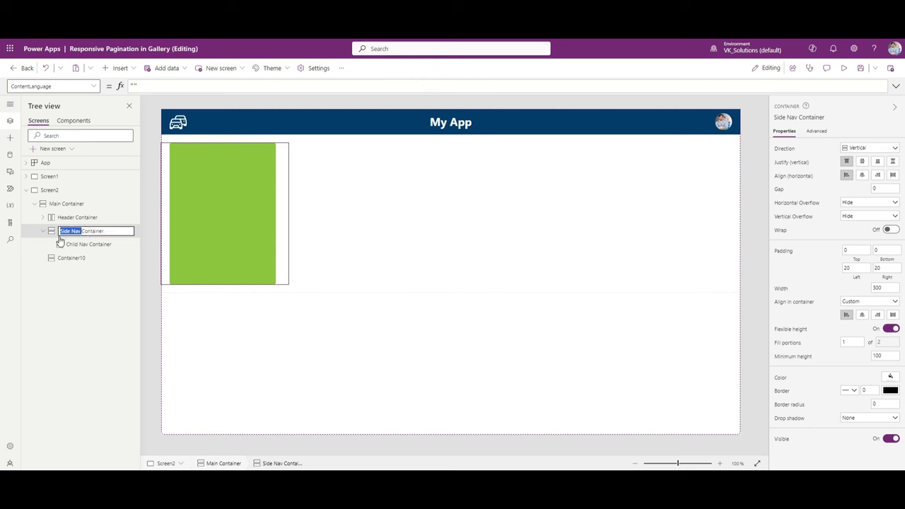
{"action": "type", "text": "Body"}
{"action": "key", "text": "Return"}
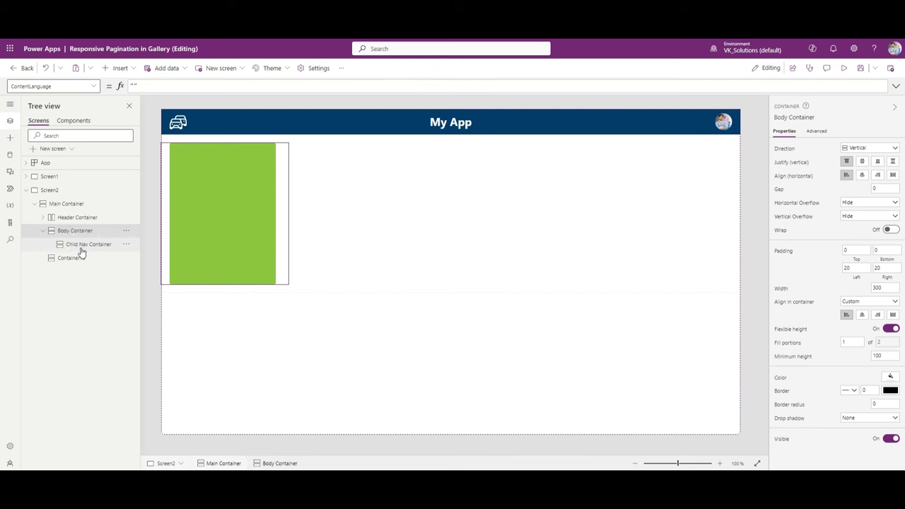
Rename the Child Nav Container inside the Body Container as Side Nav Container
{"action": "double_click", "coordinate": [81, 244]}
{"action": "left_click", "coordinate": [79, 245]}
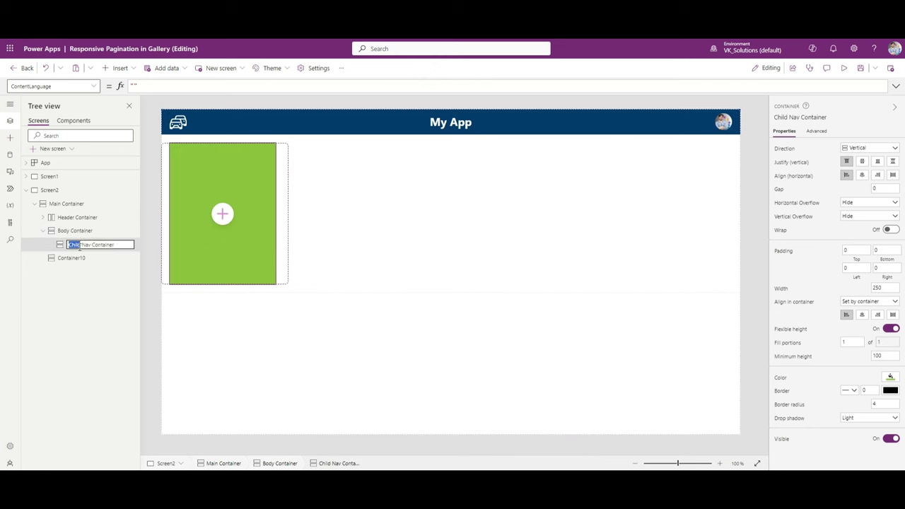
{"action": "type", "text": "Side"}
{"action": "key", "text": "Return"}
Move Container10 out of the Main Container's top level and into the Body Container, after the Side Nav Container
{"action": "left_click", "coordinate": [85, 261]}
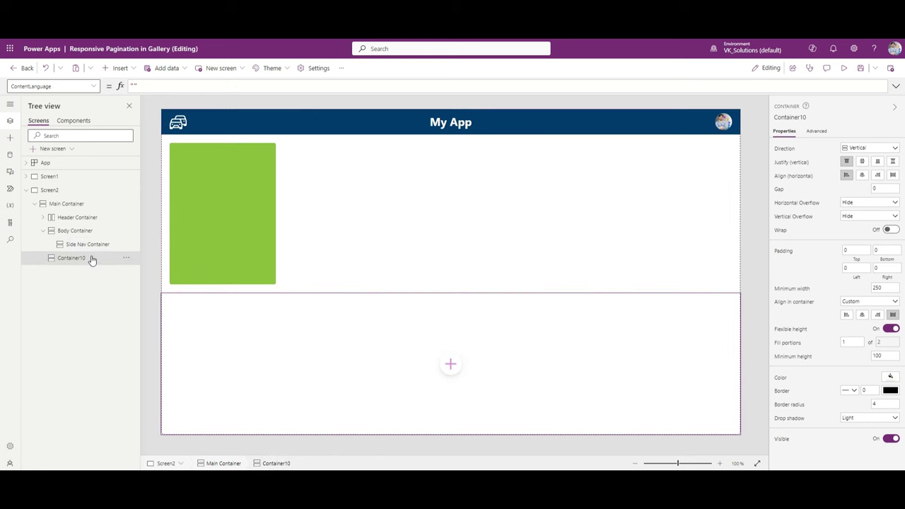
{"action": "key", "text": "Delete"}
{"action": "left_click", "coordinate": [89, 235]}
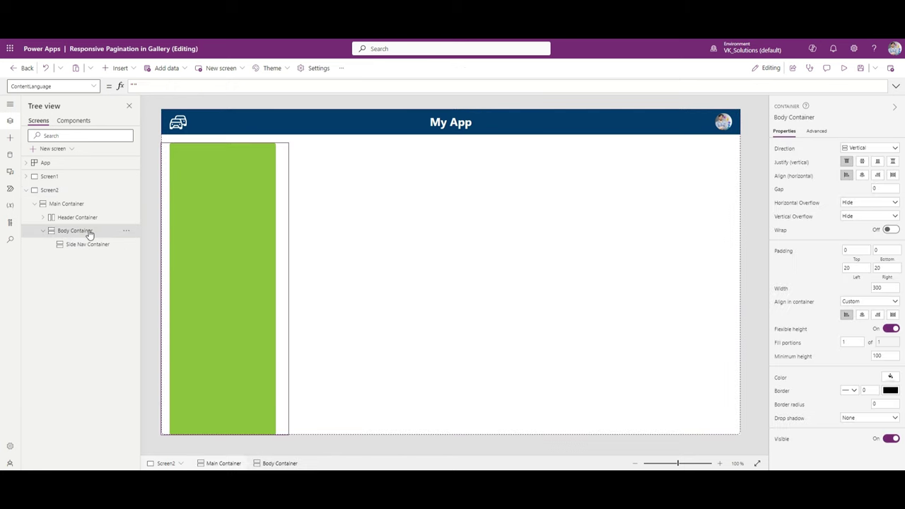
{"action": "key", "text": "ctrl+z"}
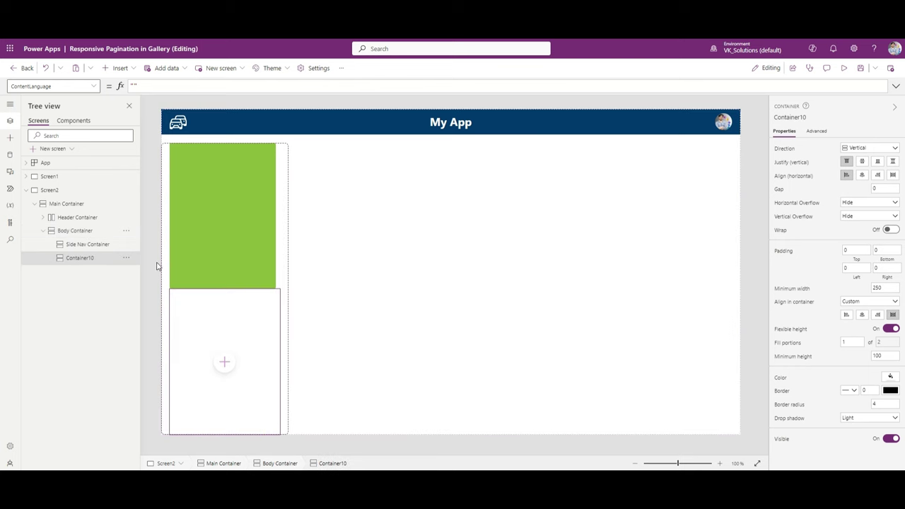
Change the Body Container's direction to Horizontal and stretch it across the full width of the Main Container
{"action": "left_click", "coordinate": [81, 234]}
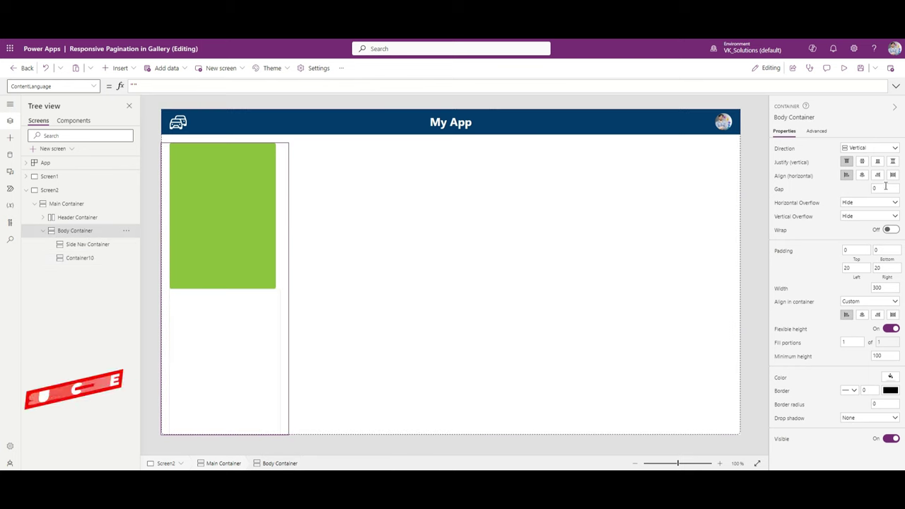
{"action": "left_click", "coordinate": [858, 147]}
{"action": "left_click", "coordinate": [854, 159]}
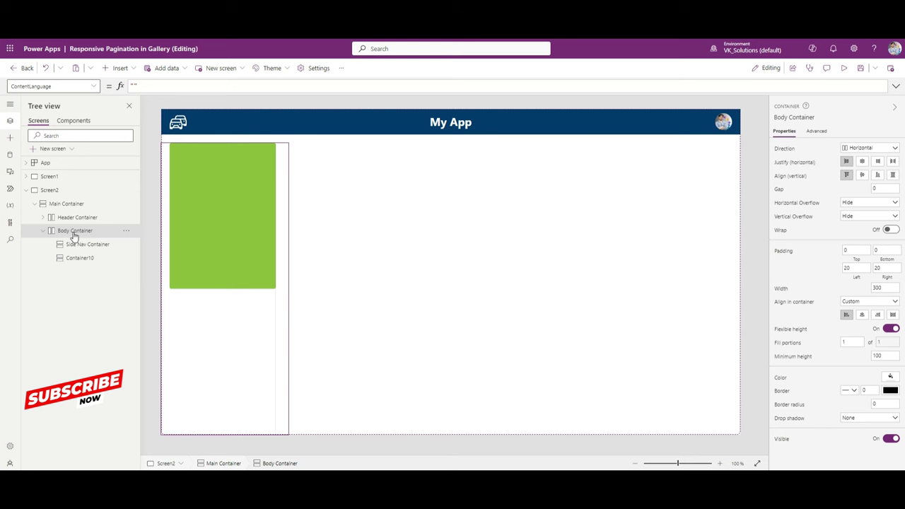
{"action": "left_click", "coordinate": [892, 313]}
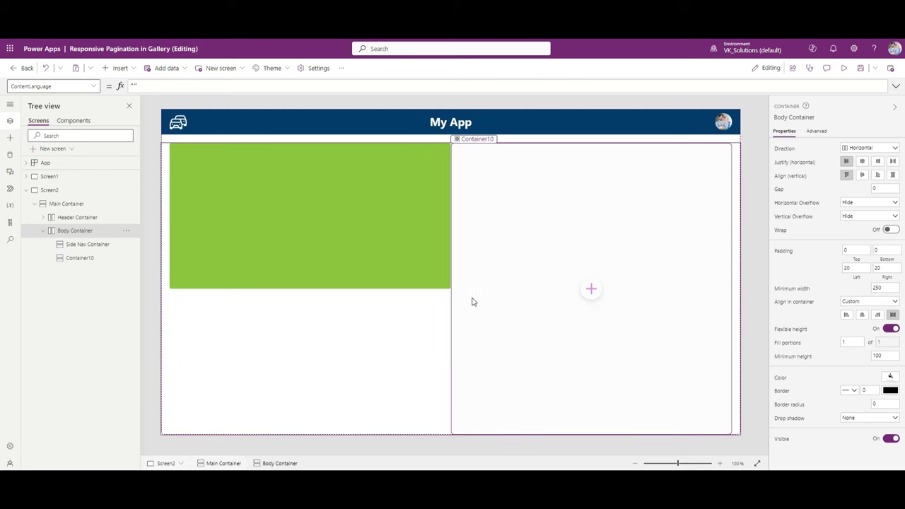
Stretch the Side Nav Container to the full height of the Body Container and give it a fixed width of 300
{"action": "left_click", "coordinate": [92, 244]}
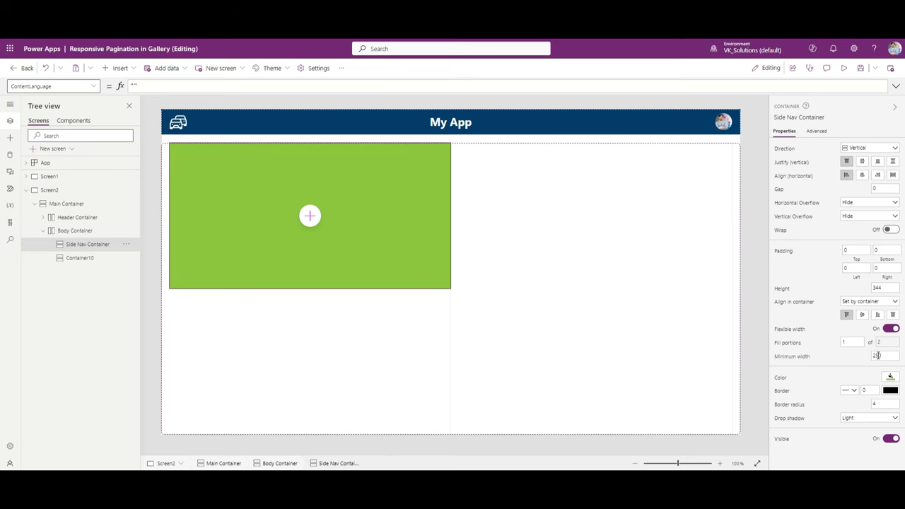
{"action": "left_click", "coordinate": [892, 314]}
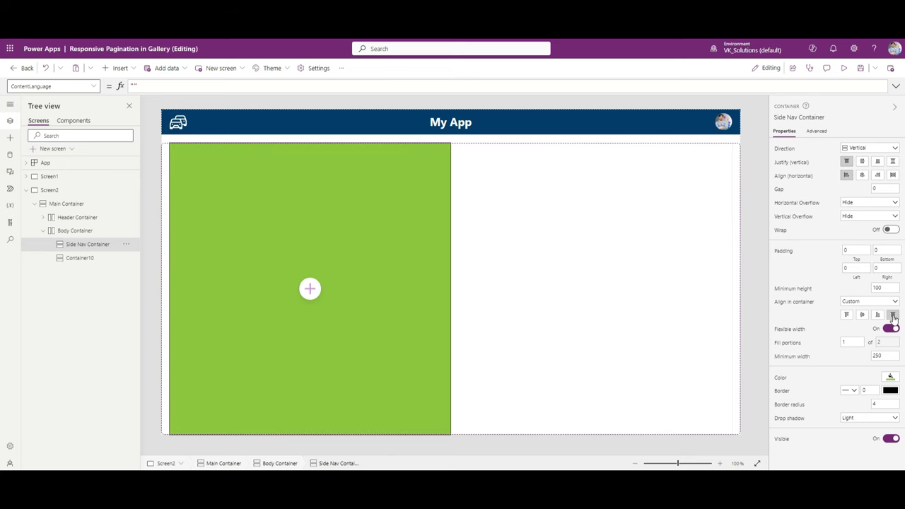
{"action": "left_click", "coordinate": [891, 329]}
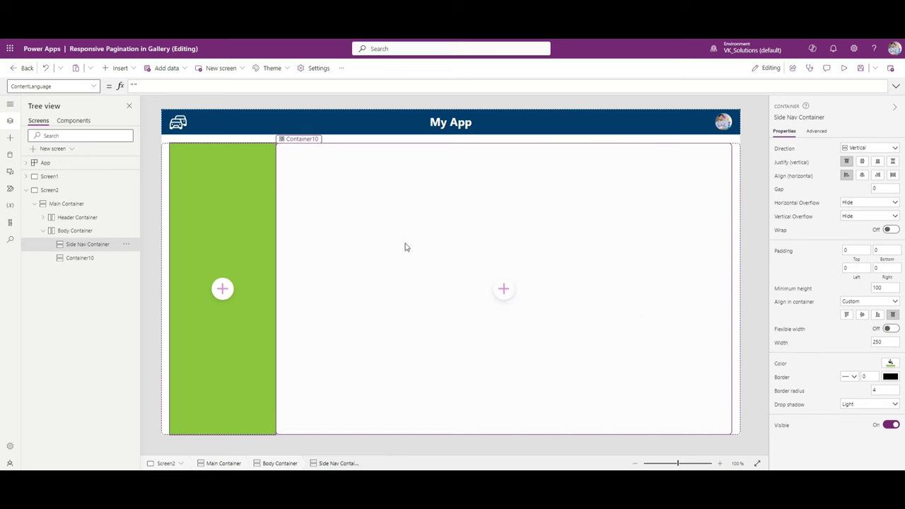
{"action": "left_click", "coordinate": [884, 344]}
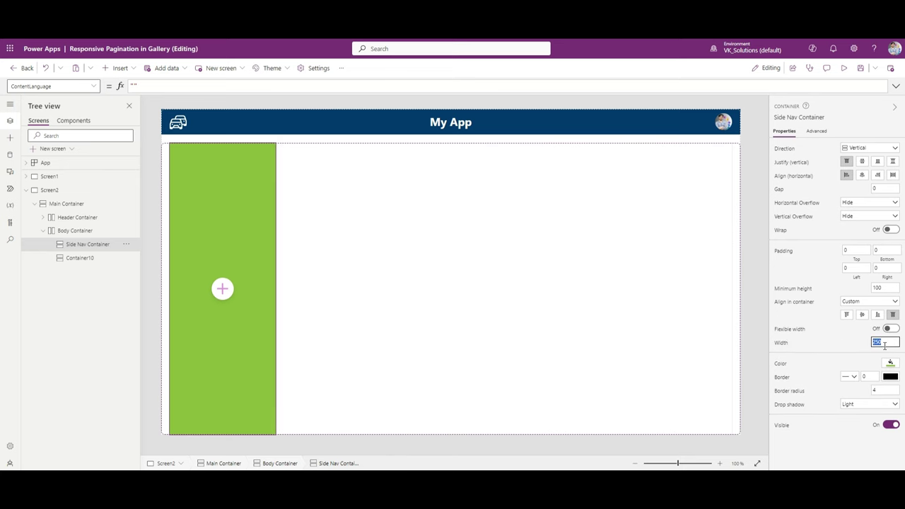
{"action": "type", "text": "300"}
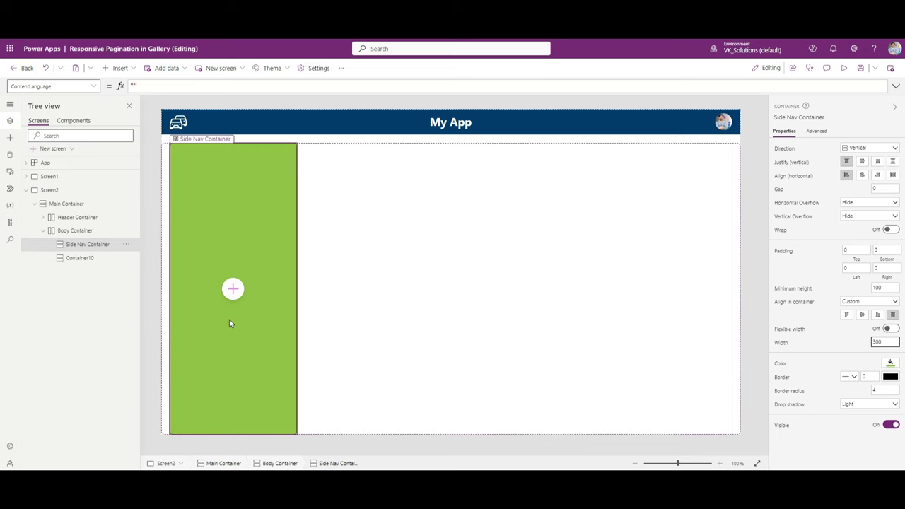
Rename Container10 as Gallery Container
{"action": "left_click", "coordinate": [330, 288]}
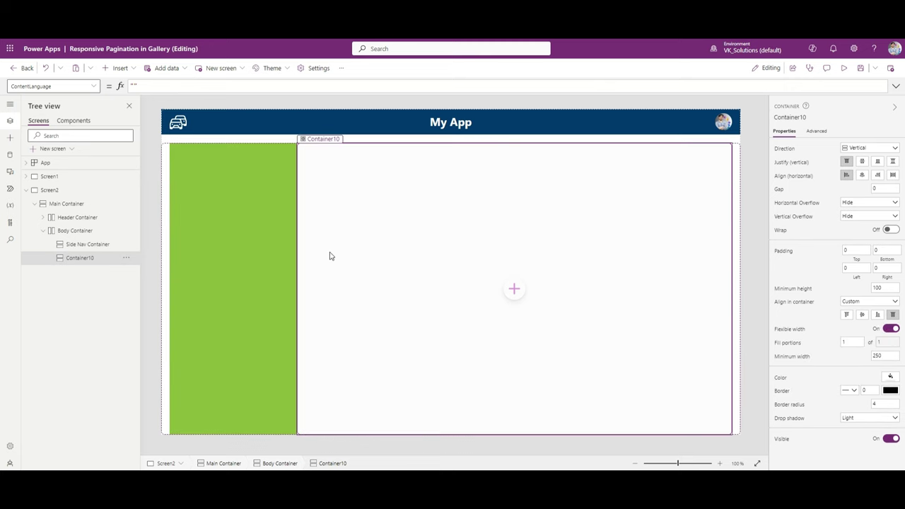
{"action": "double_click", "coordinate": [79, 258]}
{"action": "type", "text": "Conta"}
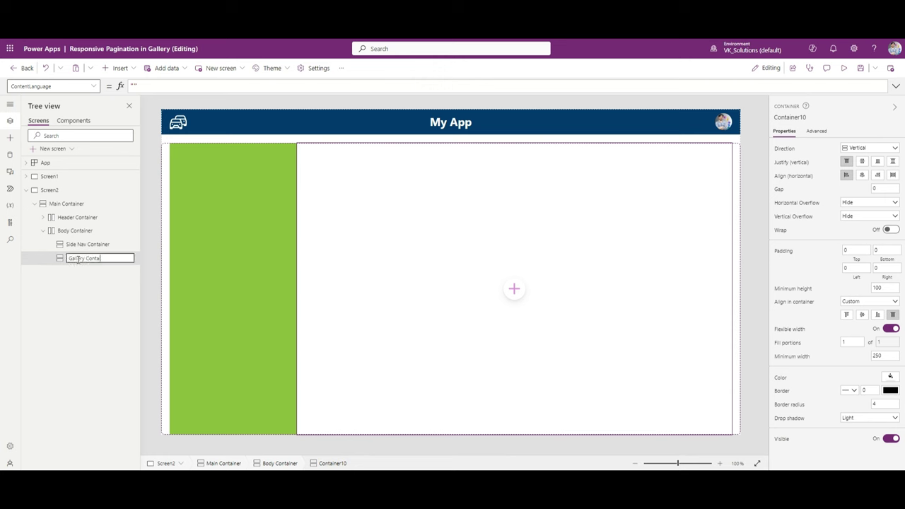
{"action": "type", "text": "llery Container"}
{"action": "key", "text": "Return"}
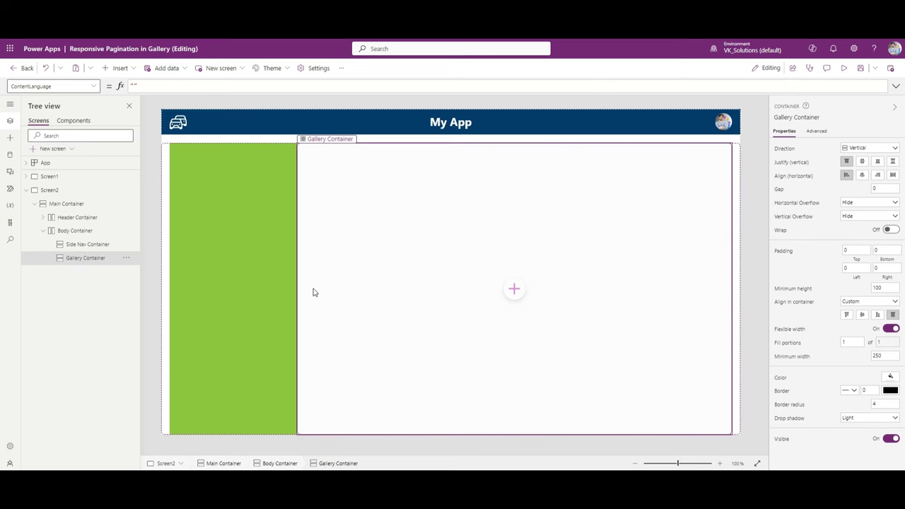
Fill the Gallery Container with the gold standard color
{"action": "left_click", "coordinate": [65, 236]}
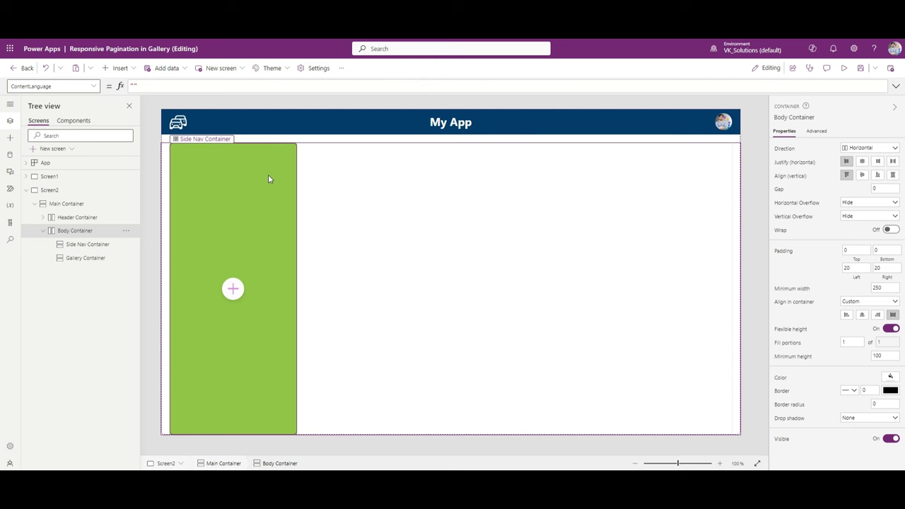
{"action": "left_click", "coordinate": [78, 244]}
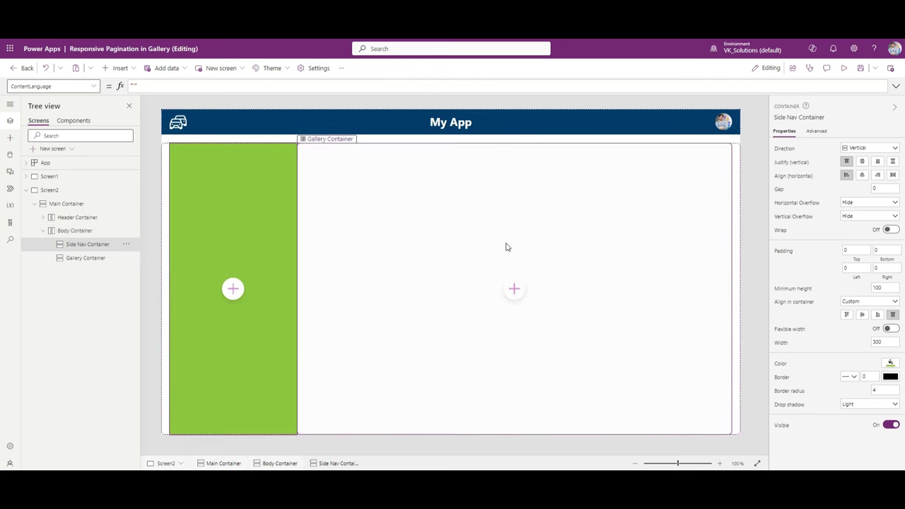
{"action": "left_click", "coordinate": [441, 272]}
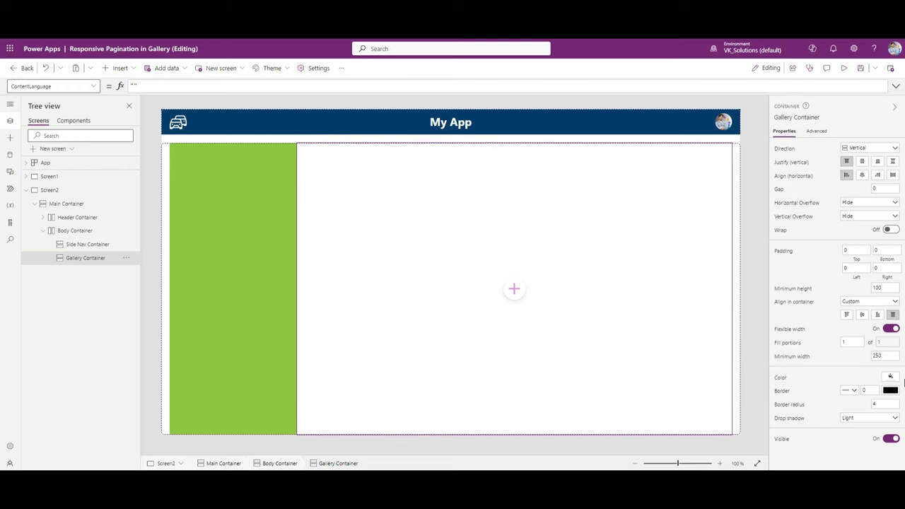
{"action": "left_click", "coordinate": [890, 379]}
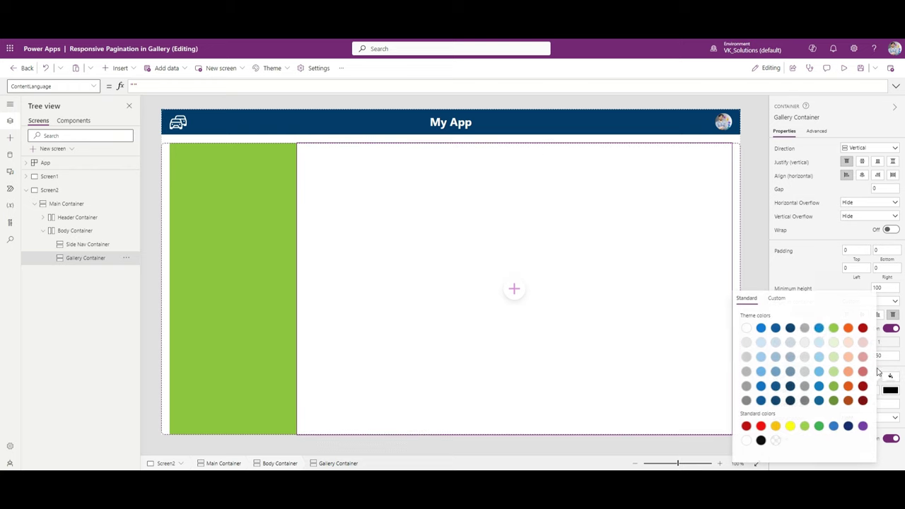
{"action": "left_click", "coordinate": [774, 426]}
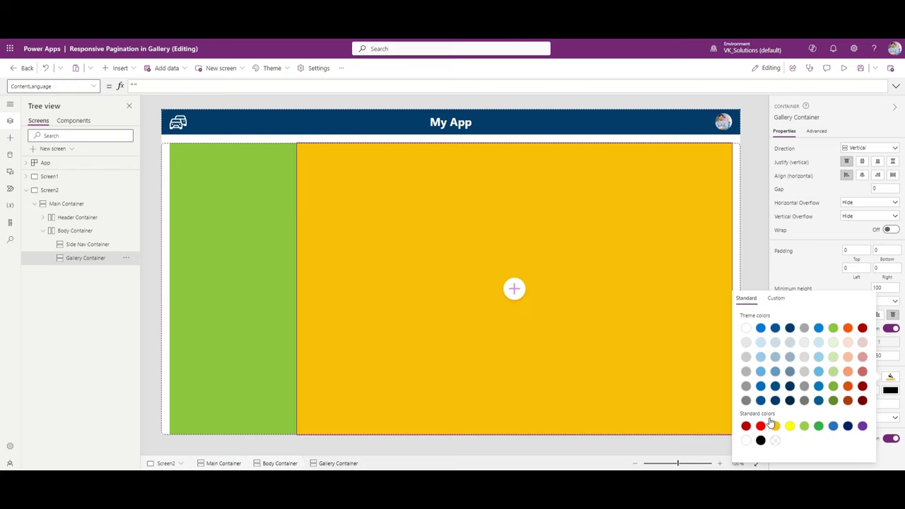
{"action": "left_click", "coordinate": [767, 221]}
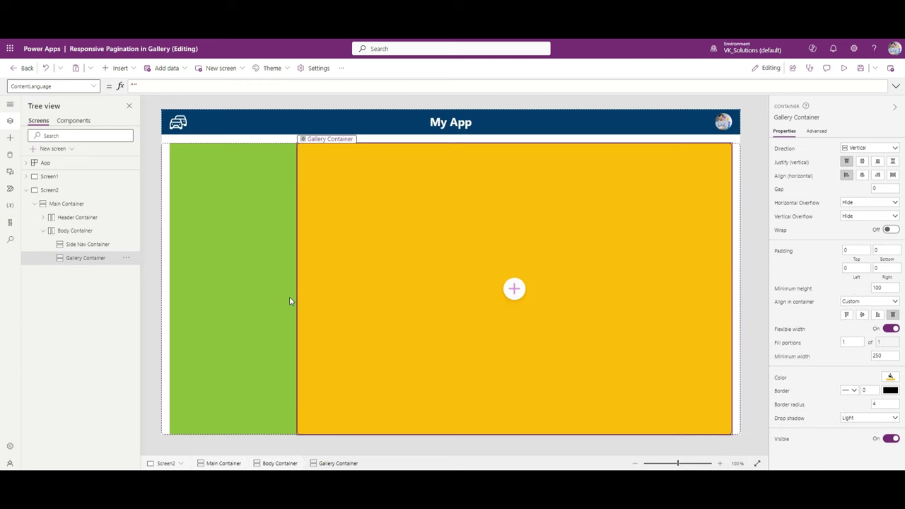
Set the Body Container's gap to 20
{"action": "left_click", "coordinate": [74, 230]}
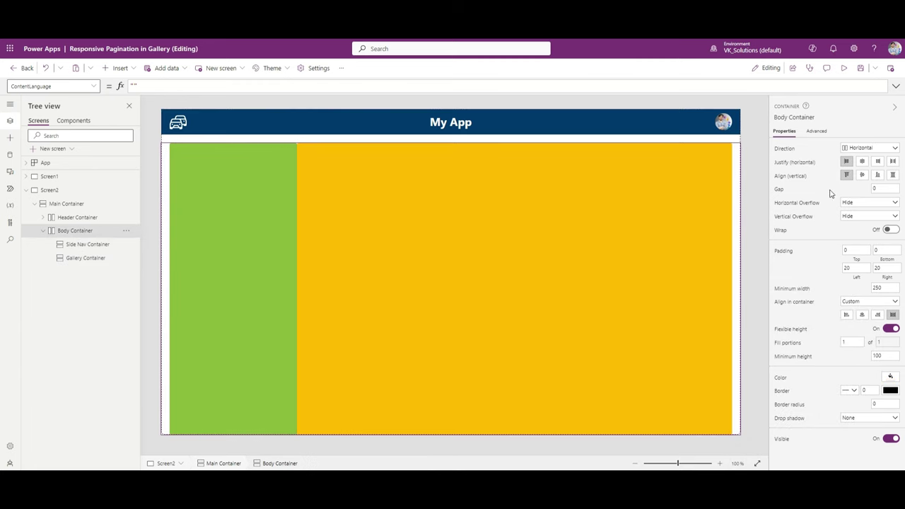
{"action": "left_click", "coordinate": [890, 188]}
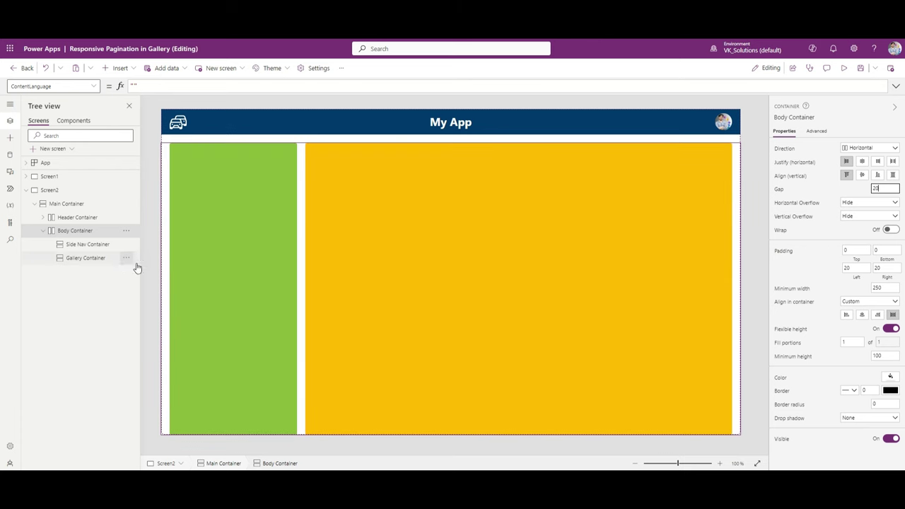
Give the Side Nav Container a border radius of 30 and a Semibold drop shadow
{"action": "left_click", "coordinate": [241, 317]}
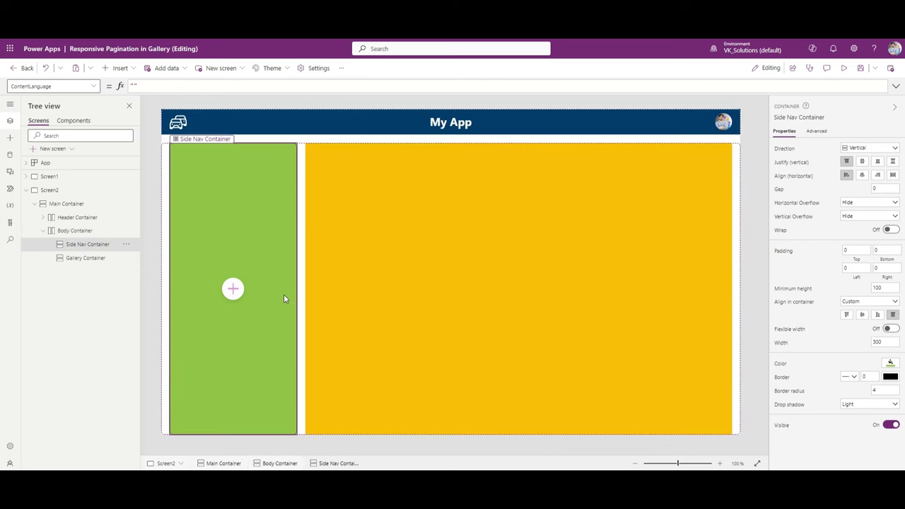
{"action": "double_click", "coordinate": [876, 391]}
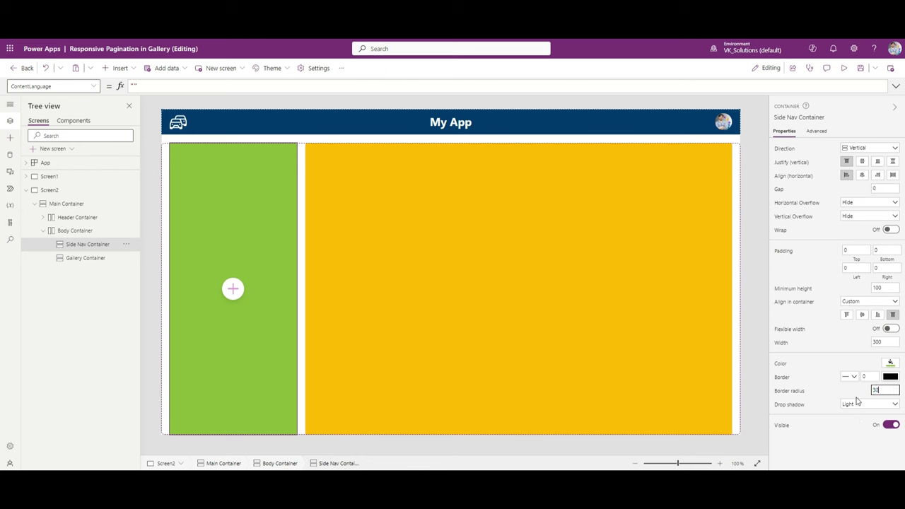
{"action": "key", "text": "Return"}
{"action": "left_click", "coordinate": [863, 405]}
{"action": "left_click", "coordinate": [852, 373]}
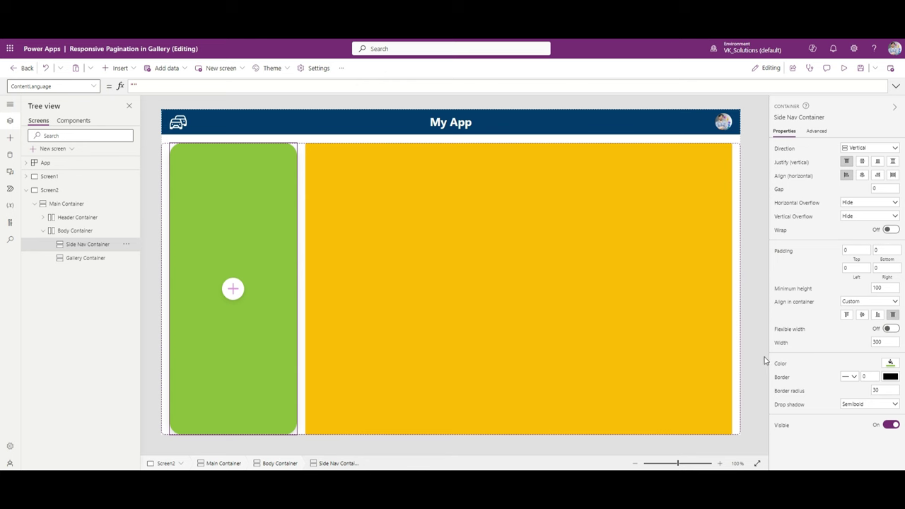
{"action": "left_click", "coordinate": [754, 329]}
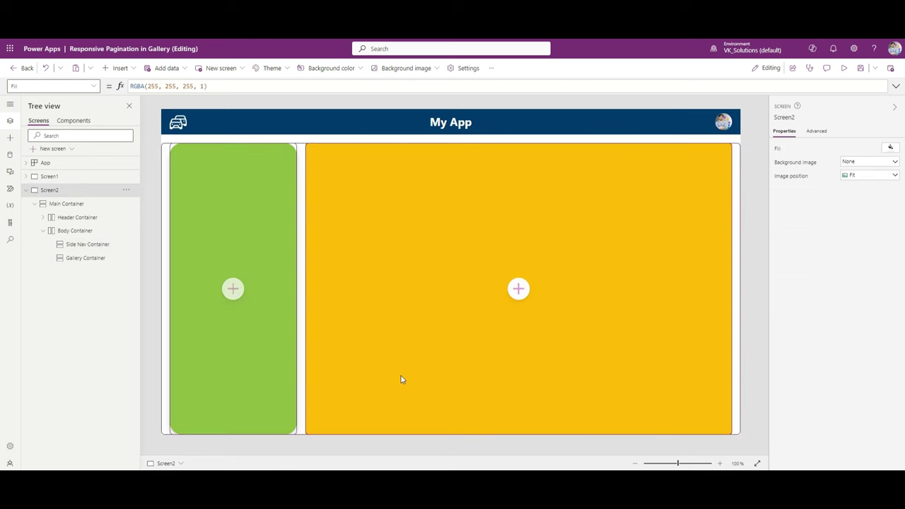
Insert a horizontal container into the Gallery Container
{"action": "left_click", "coordinate": [602, 220]}
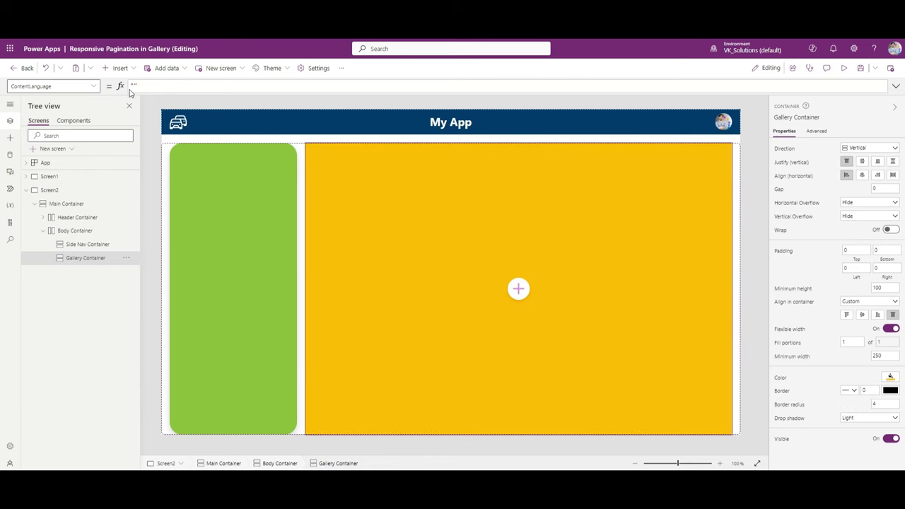
{"action": "left_click", "coordinate": [122, 68]}
{"action": "scroll", "coordinate": [117, 177], "scroll_direction": "down", "scroll_amount": 5}
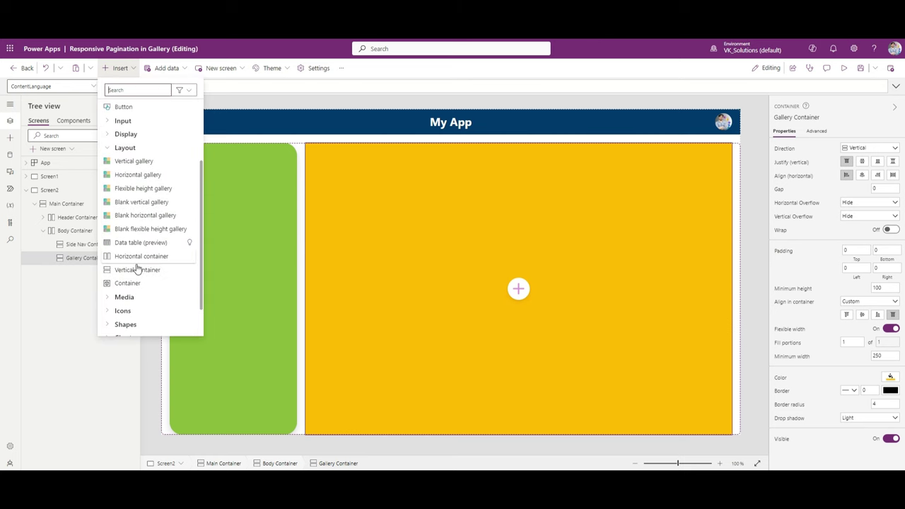
{"action": "left_click", "coordinate": [128, 263]}
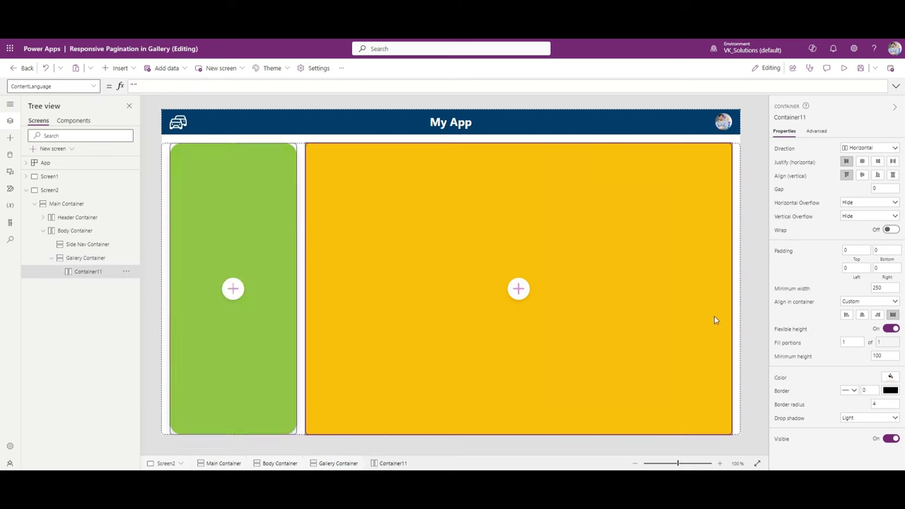
Restyle Container11 with no drop shadow, a border radius of 0, a fixed height of 200 and a bright blue theme fill
{"action": "left_click", "coordinate": [853, 419]}
{"action": "left_click", "coordinate": [849, 346]}
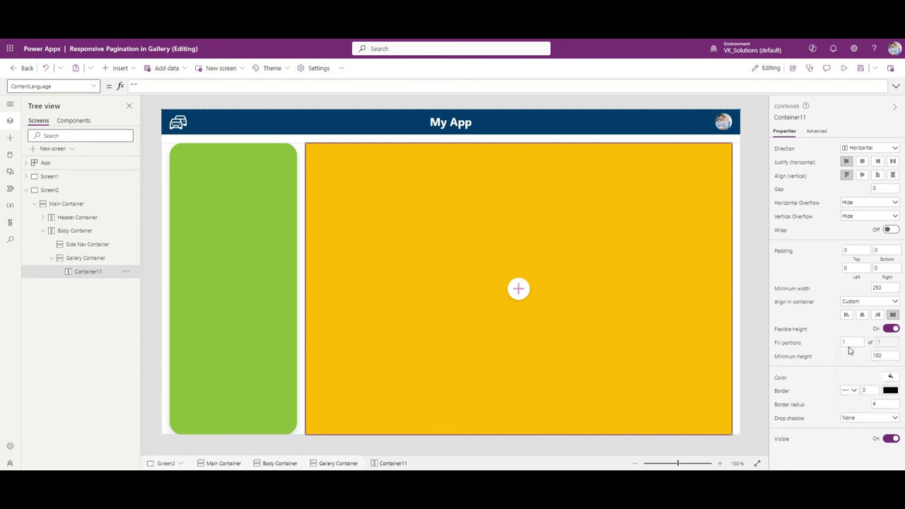
{"action": "left_click", "coordinate": [881, 405]}
{"action": "left_click", "coordinate": [890, 329]}
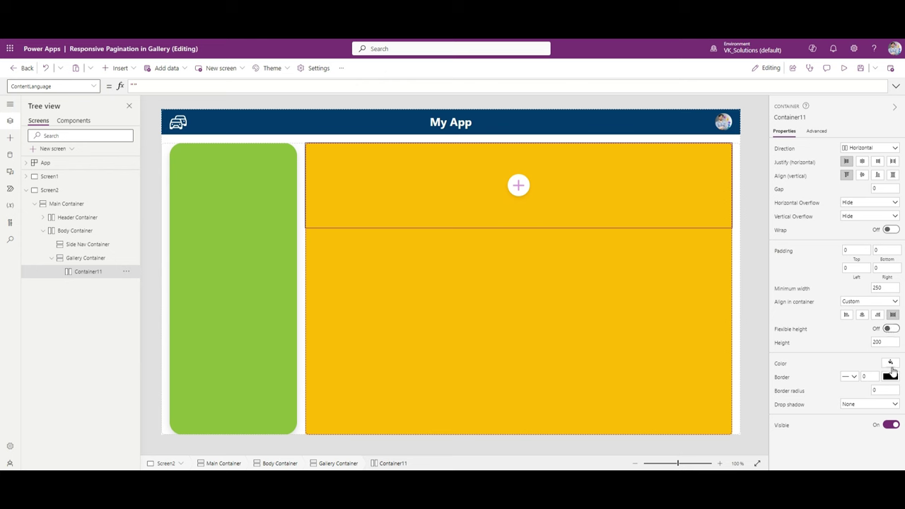
{"action": "left_click", "coordinate": [890, 362]}
{"action": "left_click", "coordinate": [818, 314]}
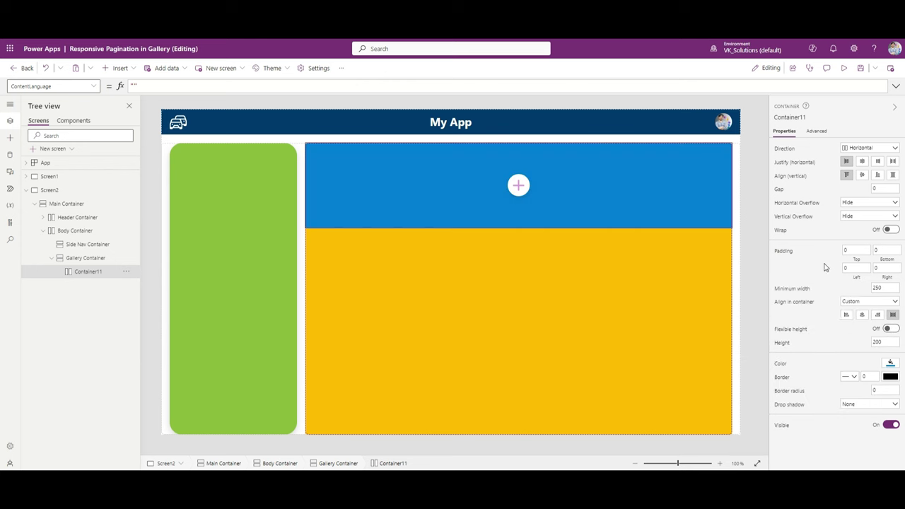
Try heights of 50 and 30 for Container11
{"action": "left_click", "coordinate": [893, 314]}
{"action": "left_click", "coordinate": [883, 343]}
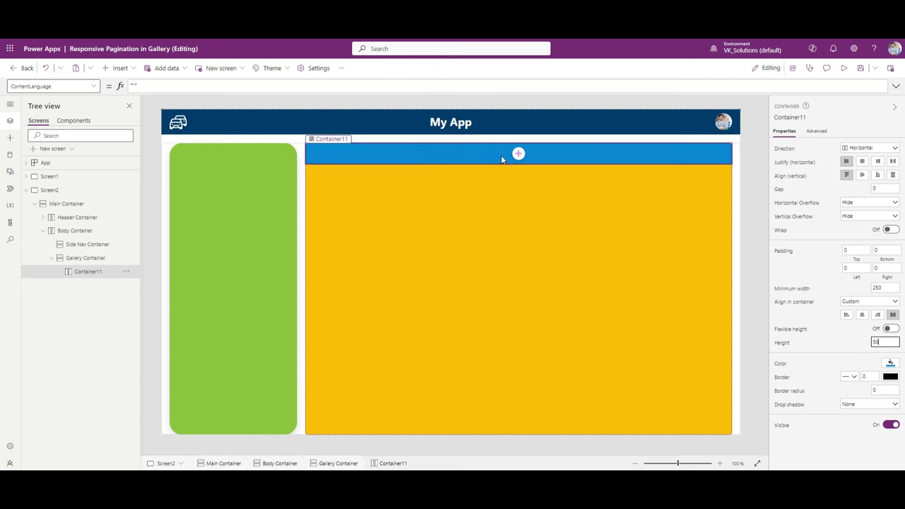
{"action": "left_click", "coordinate": [872, 343]}
{"action": "type", "text": "30"}
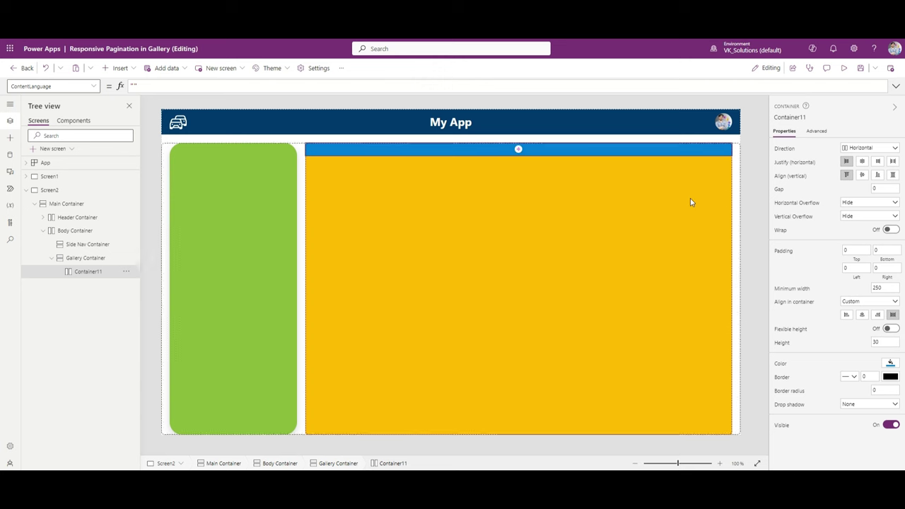
Set the height of Container11 to 40
{"action": "left_click_drag", "start_coordinate": [877, 341], "coordinate": [870, 344]}
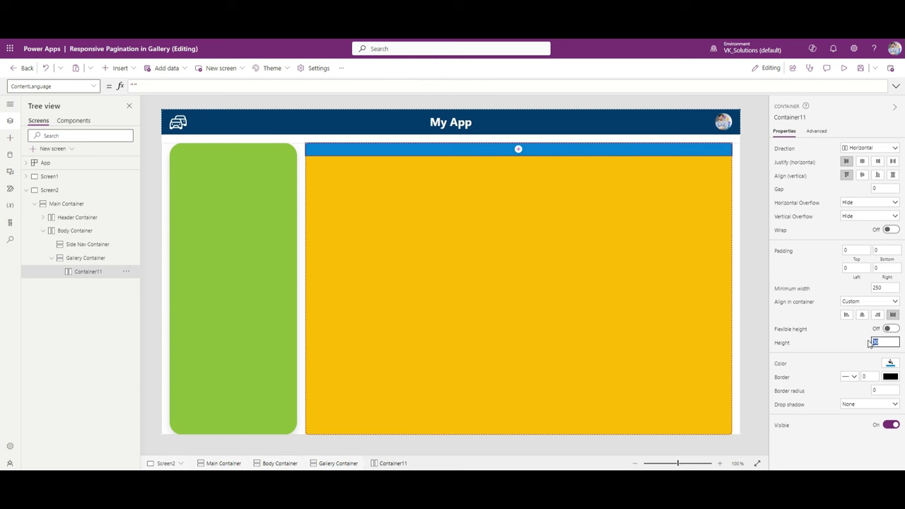
{"action": "type", "text": "54"}
{"action": "key", "text": "BackSpace"}
{"action": "key", "text": "BackSpace"}
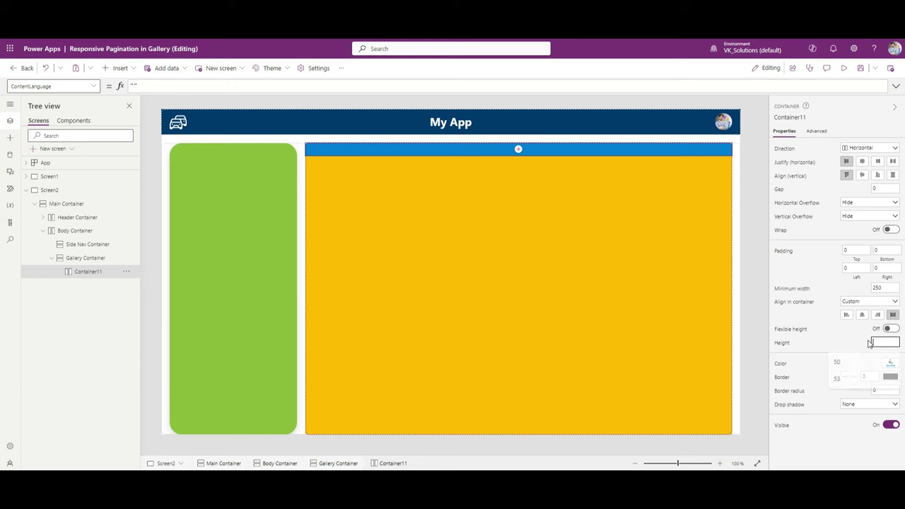
{"action": "type", "text": "40"}
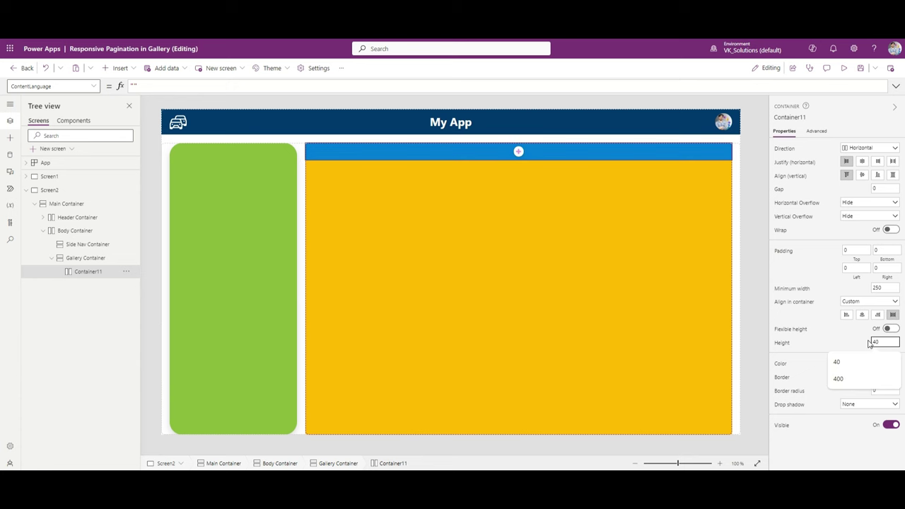
{"action": "left_click", "coordinate": [764, 253]}
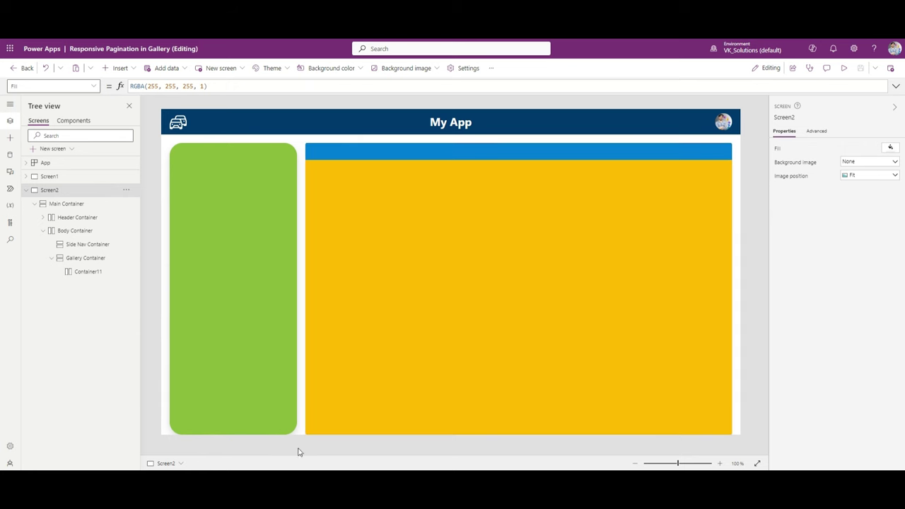
Insert a horizontal container and place it inside the Main Container, below the Body Container
{"action": "left_click", "coordinate": [42, 232]}
{"action": "left_click", "coordinate": [118, 68]}
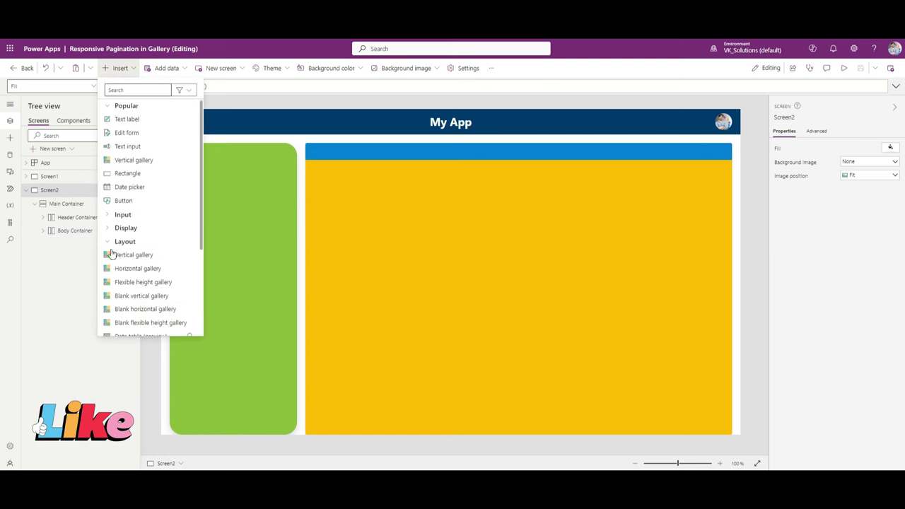
{"action": "scroll", "coordinate": [124, 272], "scroll_direction": "down", "scroll_amount": 3}
{"action": "left_click", "coordinate": [125, 217]}
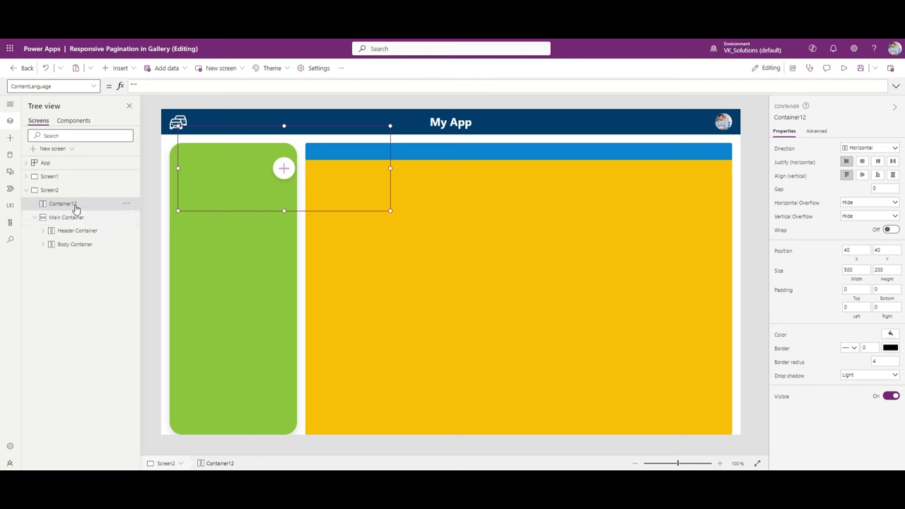
{"action": "key", "text": "Delete"}
{"action": "left_click", "coordinate": [53, 204]}
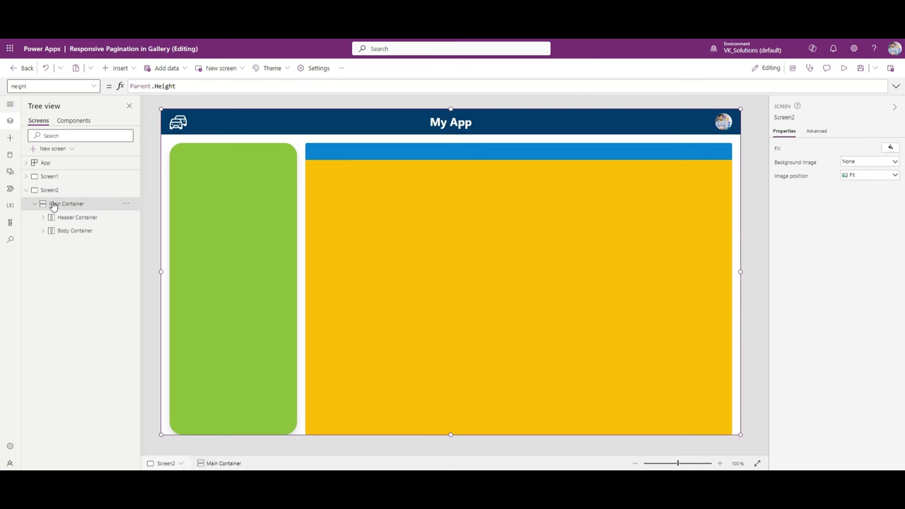
{"action": "key", "text": "ctrl+z"}
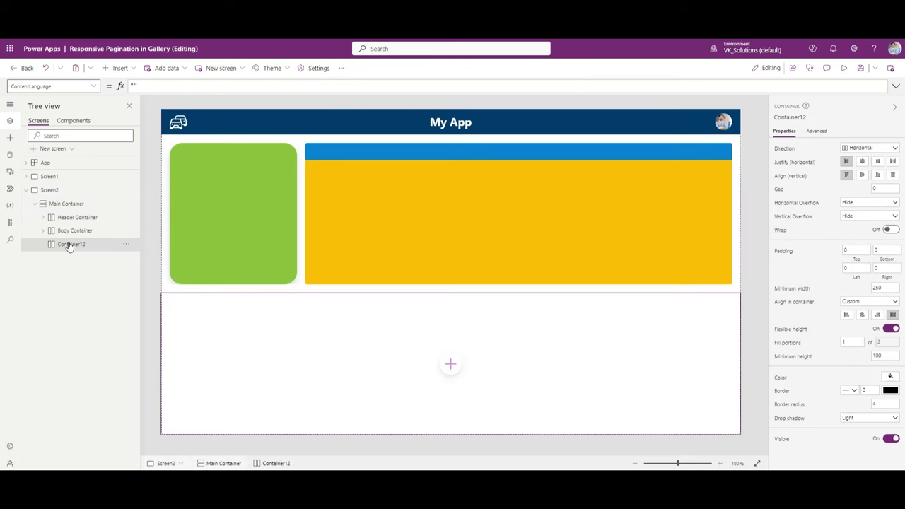
Rename Container12 as Footer Container
{"action": "double_click", "coordinate": [70, 244]}
{"action": "type", "text": "Foo"}
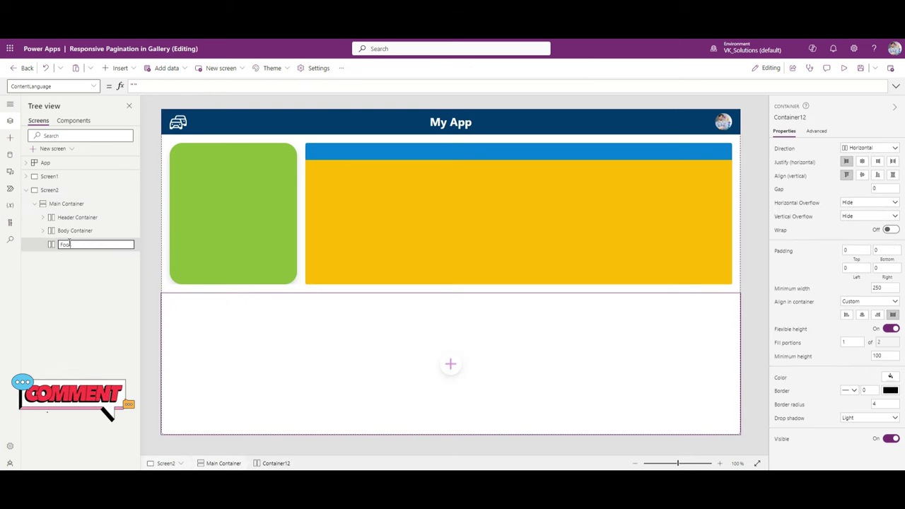
{"action": "type", "text": "ter Container"}
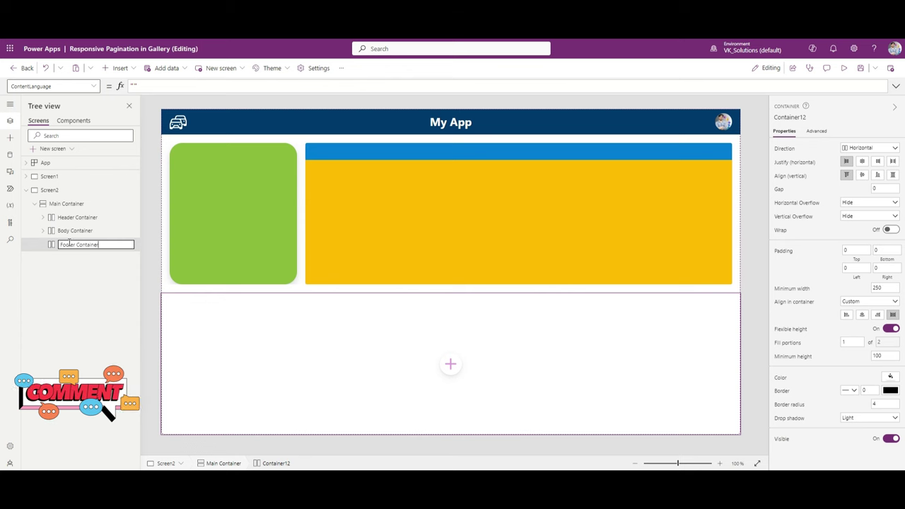
{"action": "key", "text": "Return"}
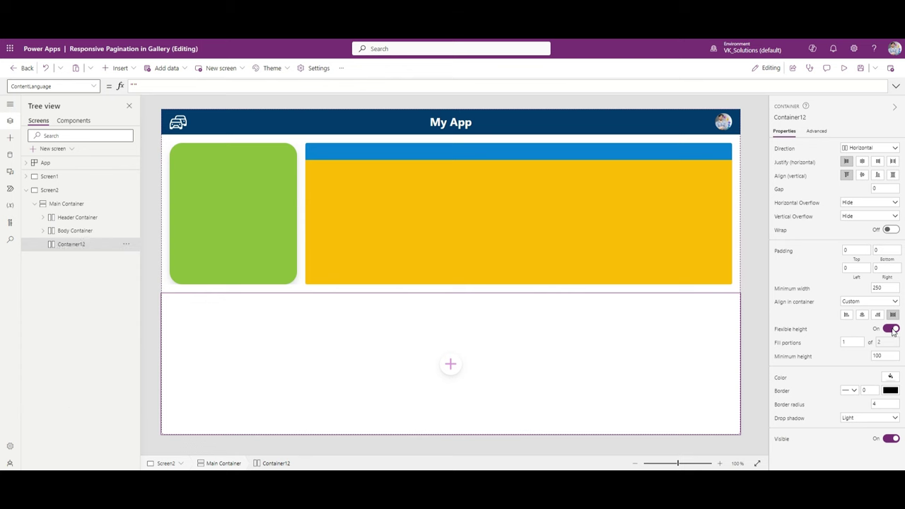
Turn off the Footer Container's flexible height and set its height to 60
{"action": "left_click", "coordinate": [891, 328]}
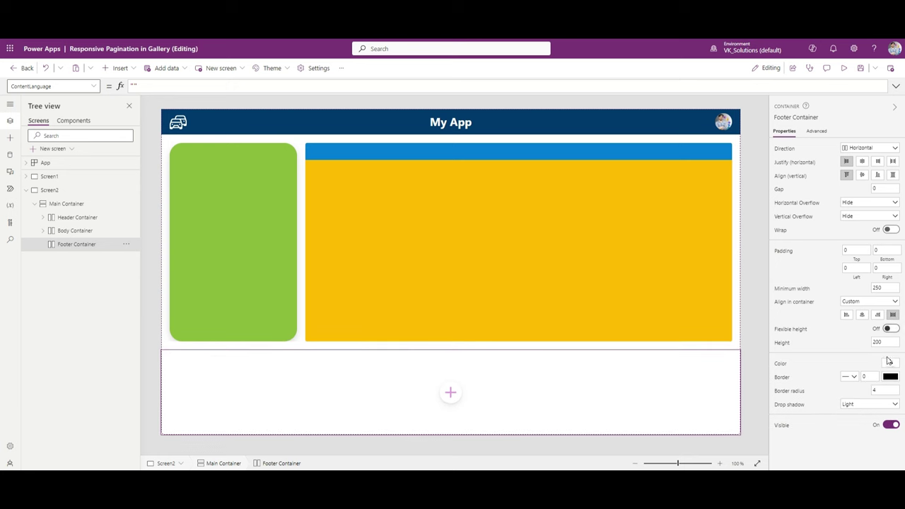
{"action": "left_click_drag", "start_coordinate": [888, 342], "coordinate": [848, 343]}
{"action": "type", "text": "60"}
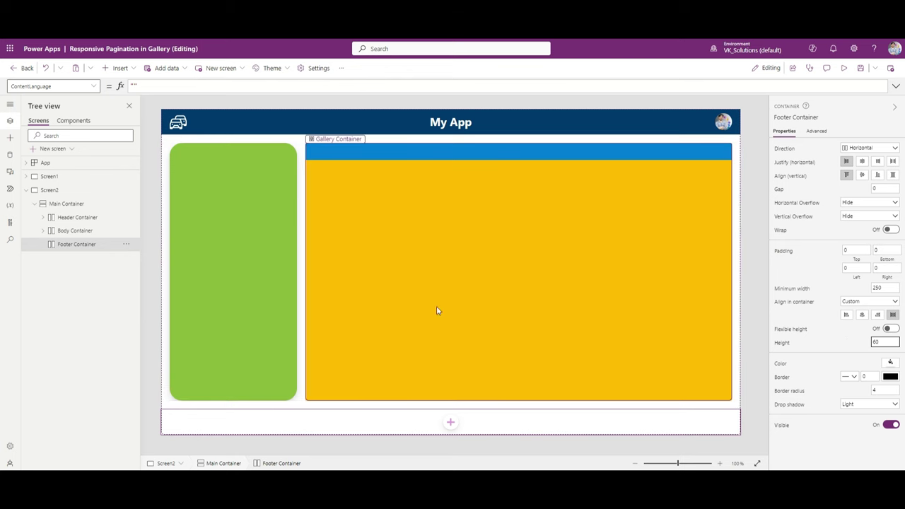
Set the Main Container's gap to 0
{"action": "left_click", "coordinate": [233, 271]}
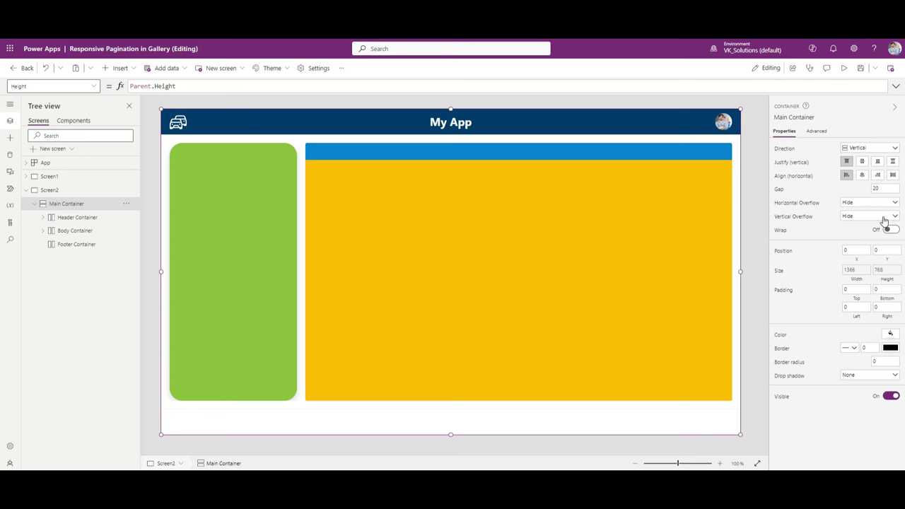
{"action": "double_click", "coordinate": [877, 189]}
{"action": "type", "text": "0"}
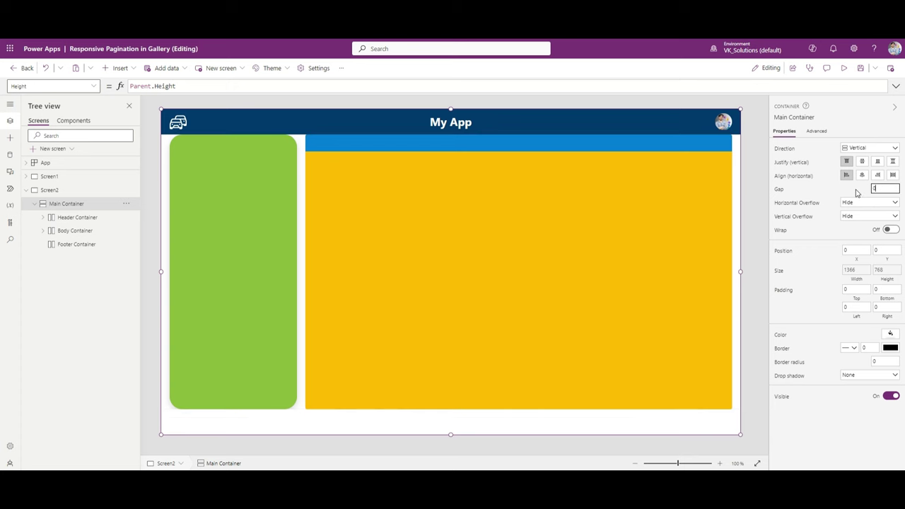
Give the Body Container a top and bottom padding of 10
{"action": "left_click", "coordinate": [75, 231]}
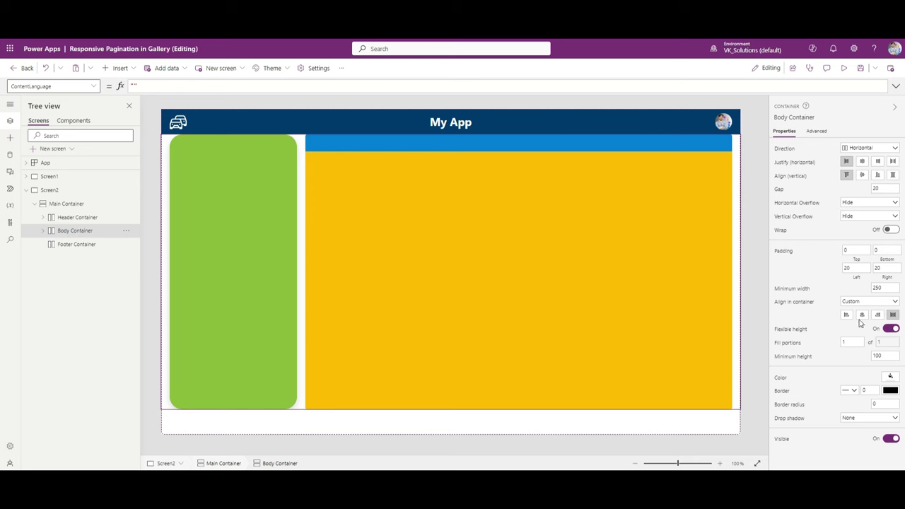
{"action": "left_click", "coordinate": [851, 251]}
{"action": "type", "text": "10"}
{"action": "key", "text": "Tab"}
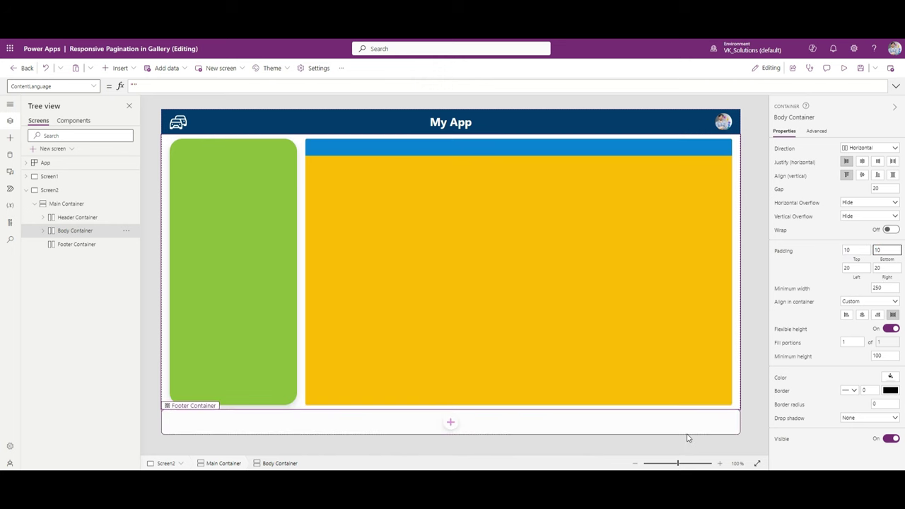
Restyle the Footer Container with no drop shadow, a border radius of 0 and a dark grey theme fill
{"action": "left_click", "coordinate": [687, 429]}
{"action": "left_click", "coordinate": [863, 407]}
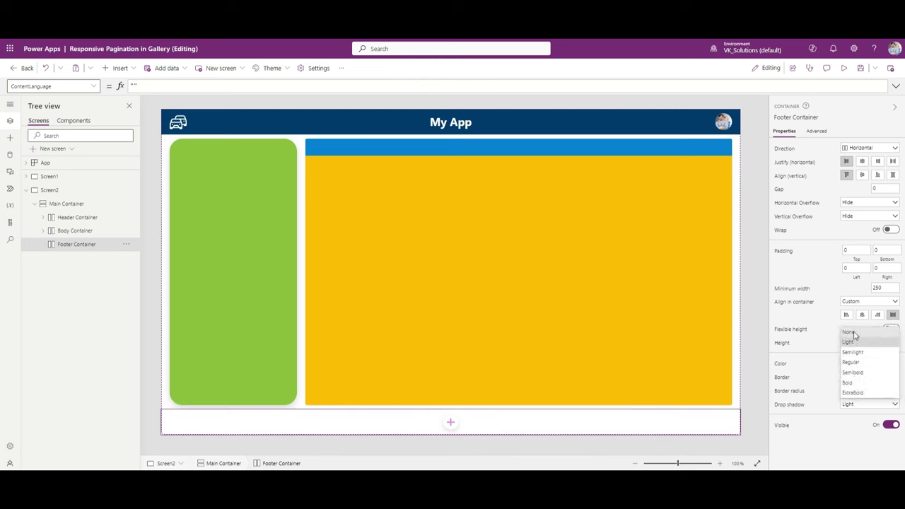
{"action": "left_click", "coordinate": [851, 333]}
{"action": "key", "text": "shift+Tab"}
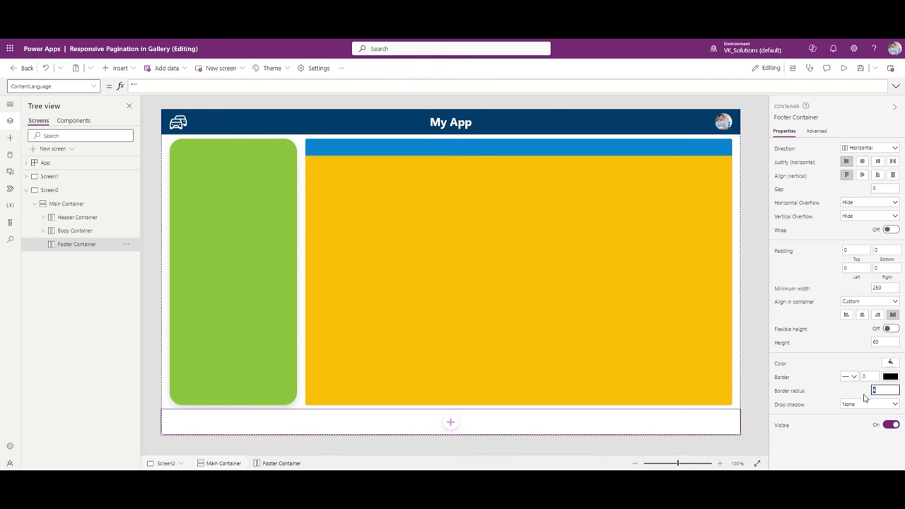
{"action": "type", "text": "0"}
{"action": "left_click", "coordinate": [890, 363]}
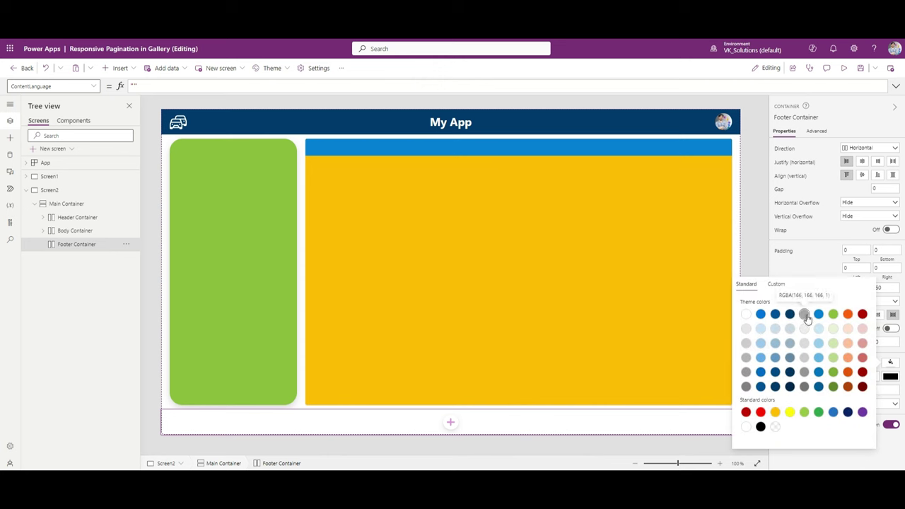
{"action": "left_click", "coordinate": [805, 386]}
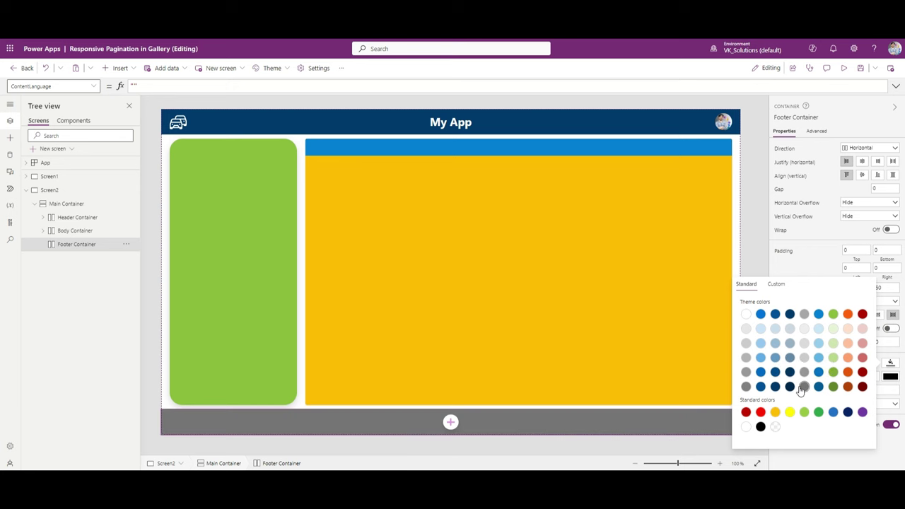
{"action": "left_click", "coordinate": [767, 220]}
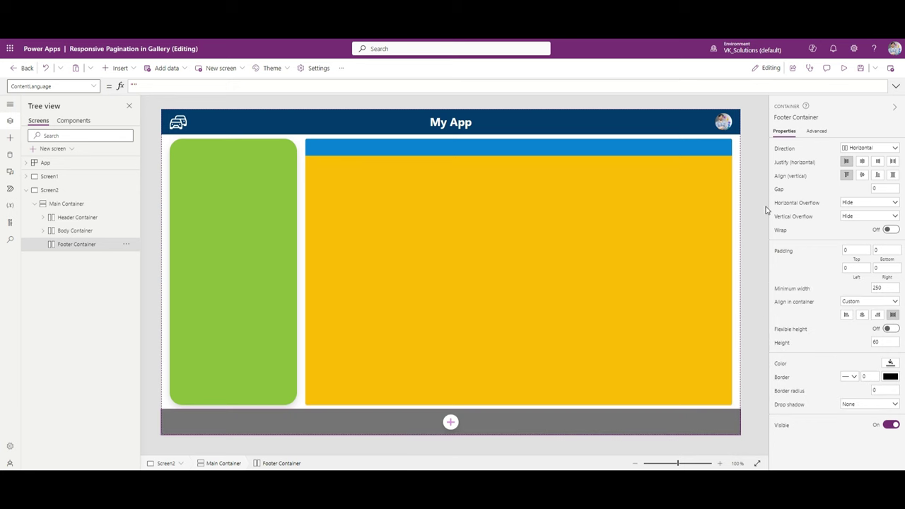
{"action": "left_click", "coordinate": [758, 241]}
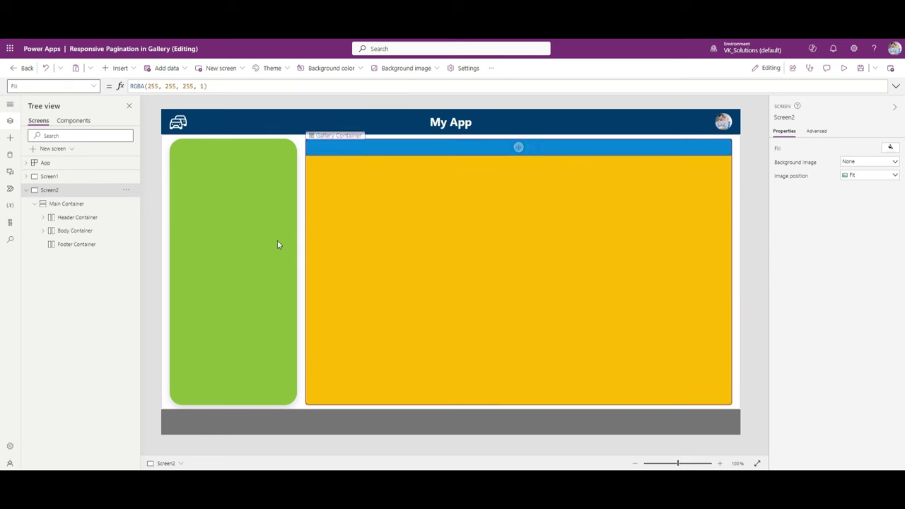
Insert a horizontal container into the Footer Container and align it to the top of its parent instead of stretching it
{"action": "left_click", "coordinate": [51, 177]}
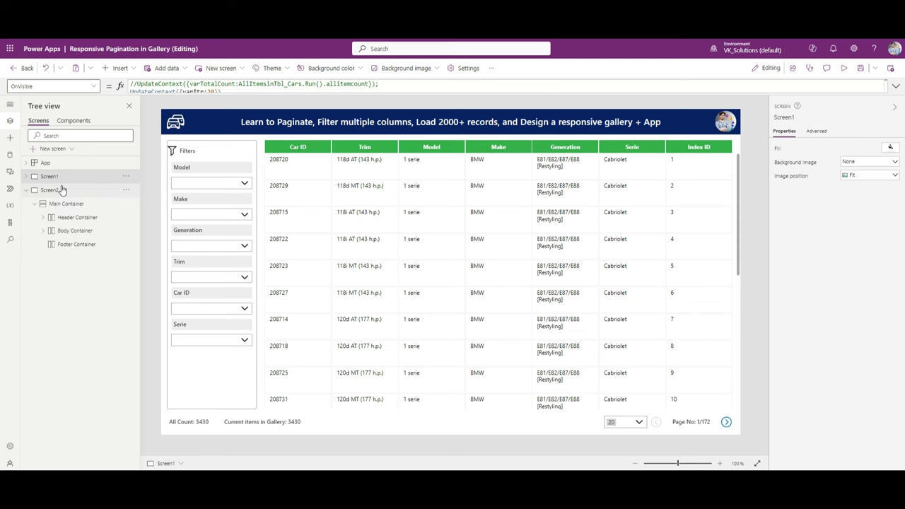
{"action": "left_click", "coordinate": [61, 190]}
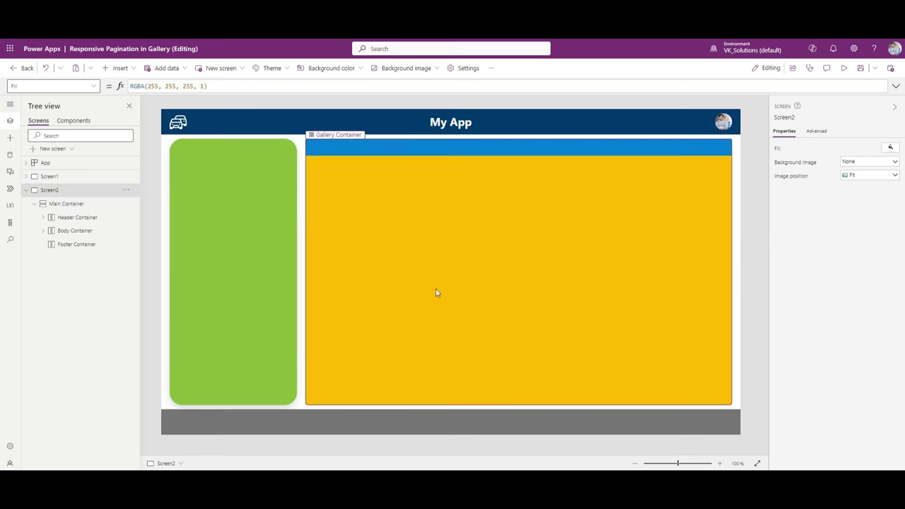
{"action": "left_click", "coordinate": [73, 244]}
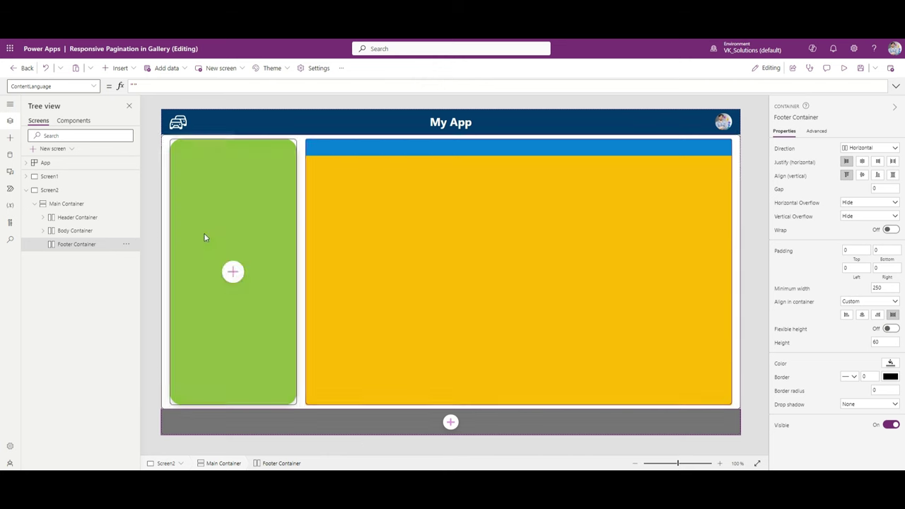
{"action": "left_click", "coordinate": [120, 68]}
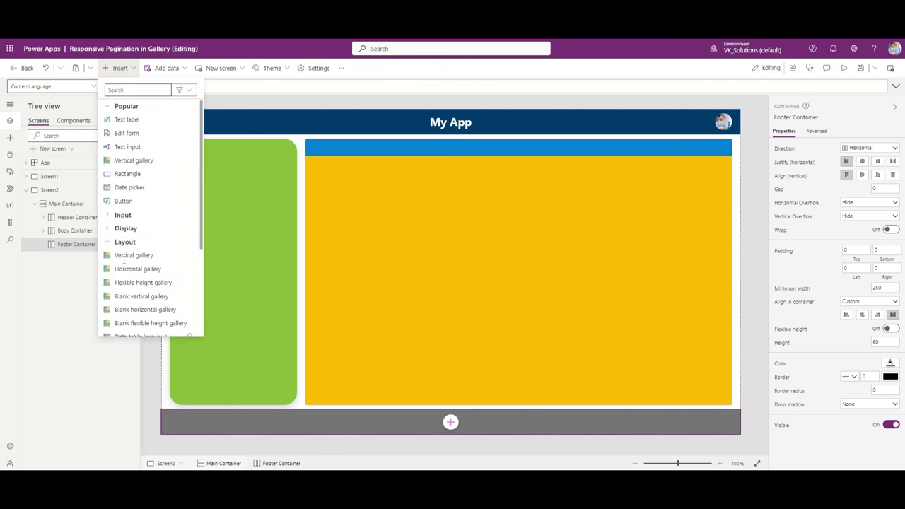
{"action": "scroll", "coordinate": [122, 256], "scroll_direction": "down", "scroll_amount": 2}
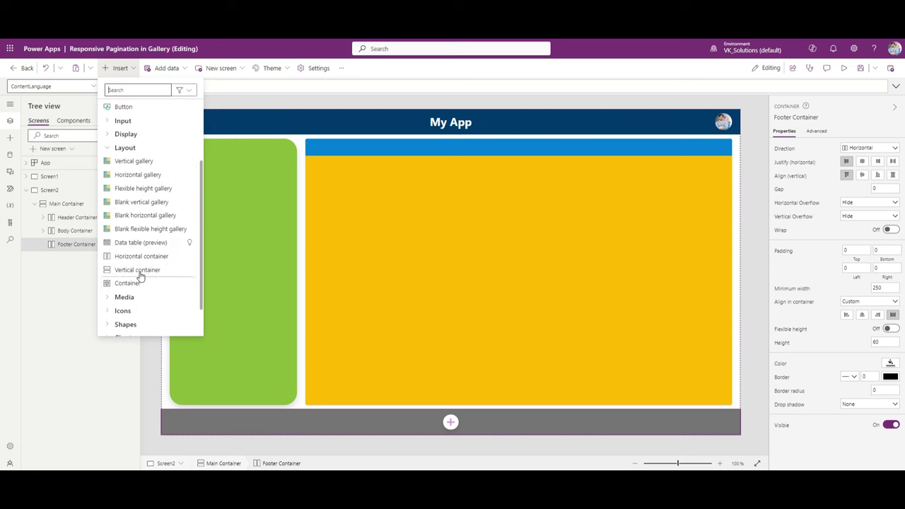
{"action": "left_click", "coordinate": [141, 257]}
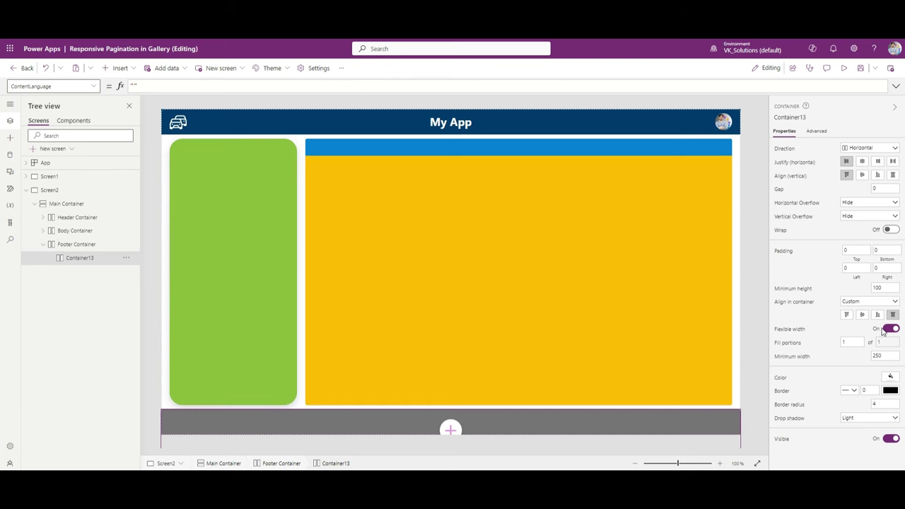
{"action": "left_click", "coordinate": [846, 316]}
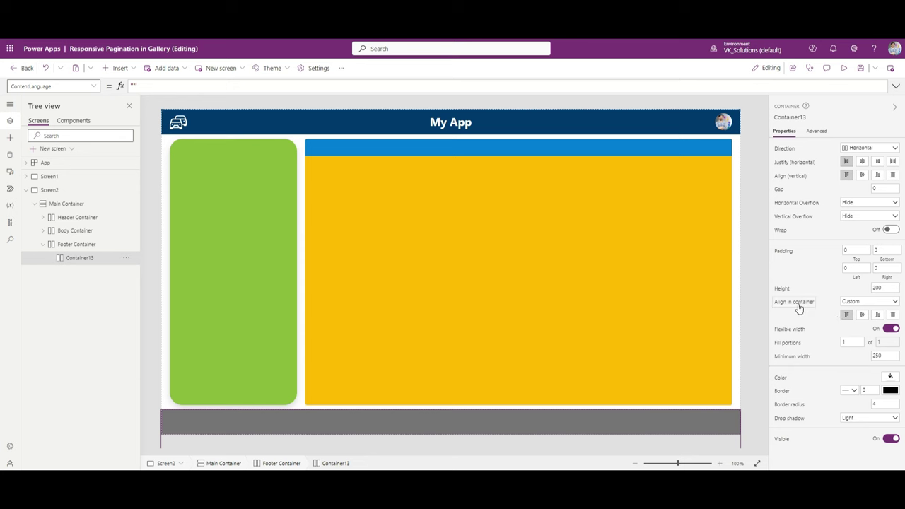
Paste a copy of Container13 into the Footer Container and rename the copy Pagination Container
{"action": "left_click", "coordinate": [87, 249]}
{"action": "key", "text": "ctrl+v"}
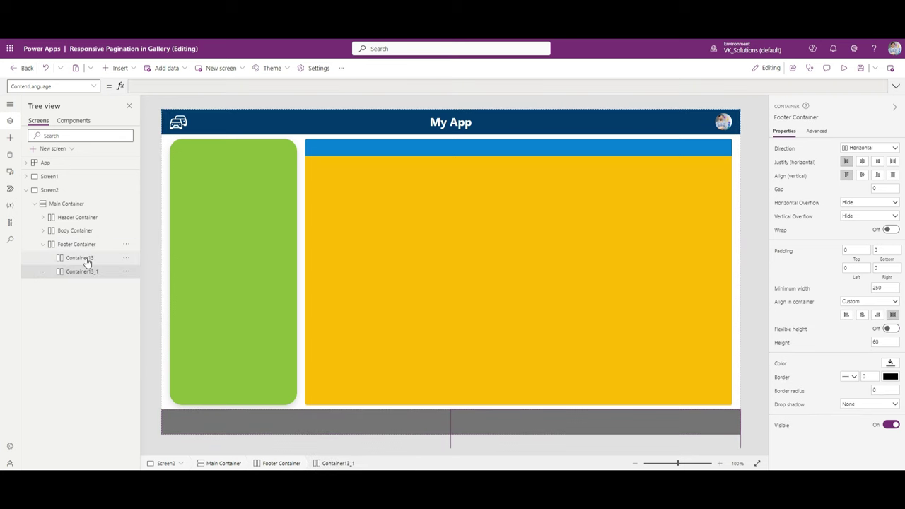
{"action": "double_click", "coordinate": [87, 258]}
{"action": "double_click", "coordinate": [95, 274]}
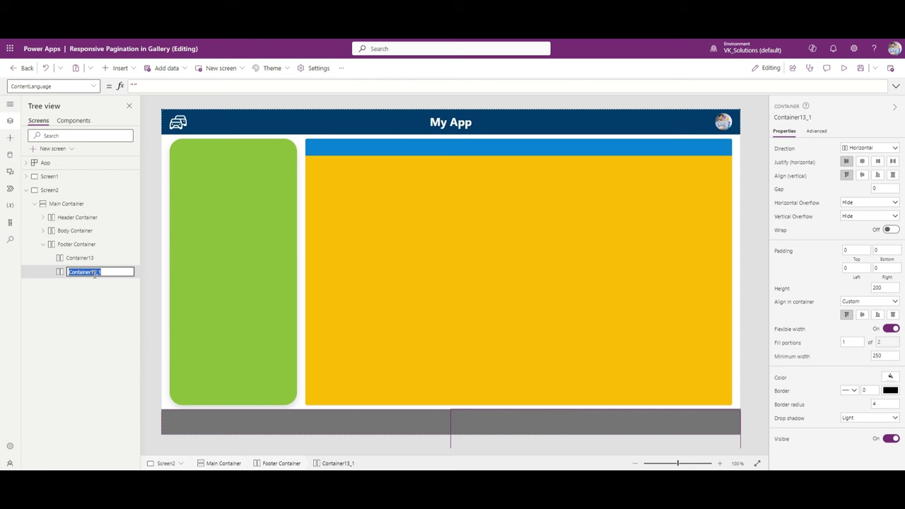
{"action": "type", "text": "F"}
{"action": "key", "text": "Return"}
Rename Container13 in the Footer Container as Count of Item Container
{"action": "double_click", "coordinate": [85, 259]}
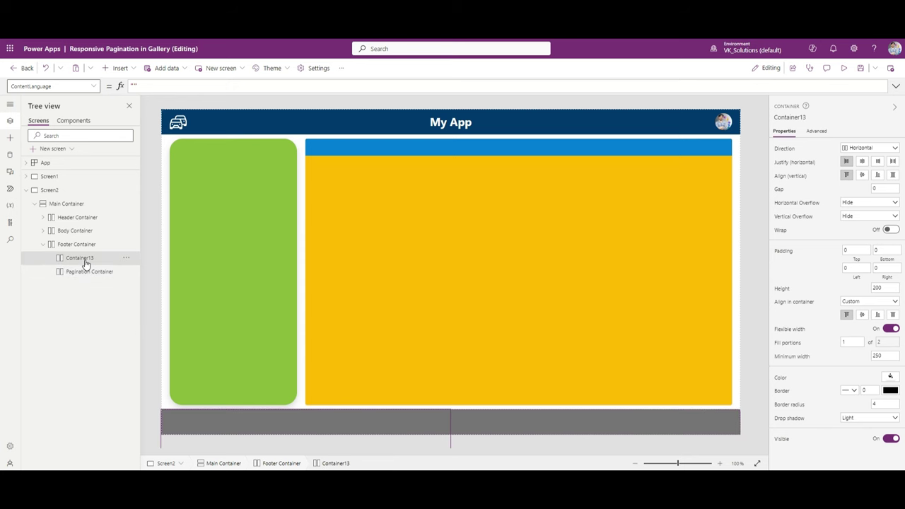
{"action": "type", "text": "Count of Item"}
{"action": "key", "text": "Return"}
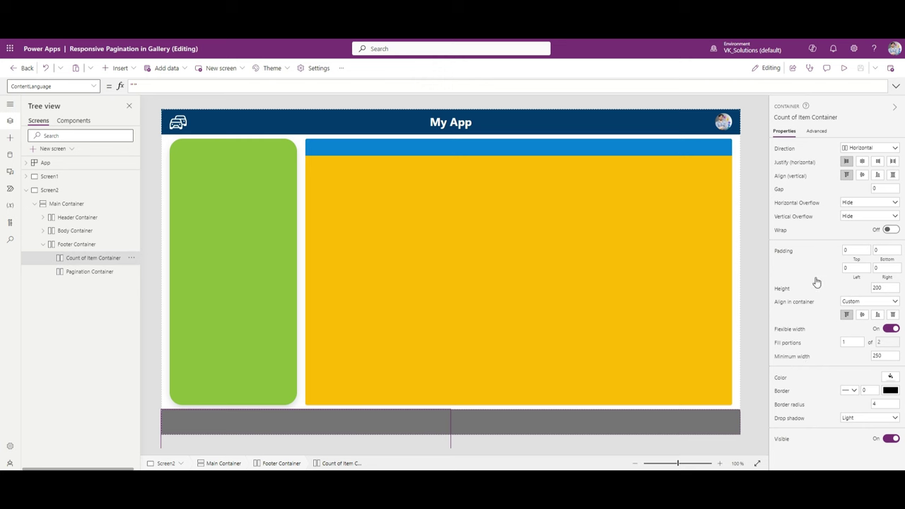
Set the height of both the Count of Item Container and the Pagination Container to 50
{"action": "left_click", "coordinate": [877, 287]}
{"action": "type", "text": "50"}
{"action": "left_click", "coordinate": [90, 272]}
{"action": "left_click", "coordinate": [880, 287]}
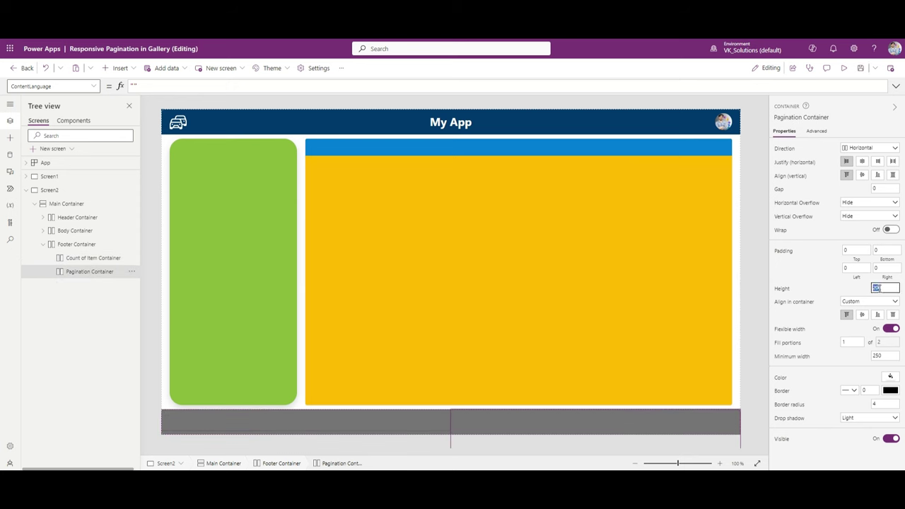
{"action": "type", "text": "50"}
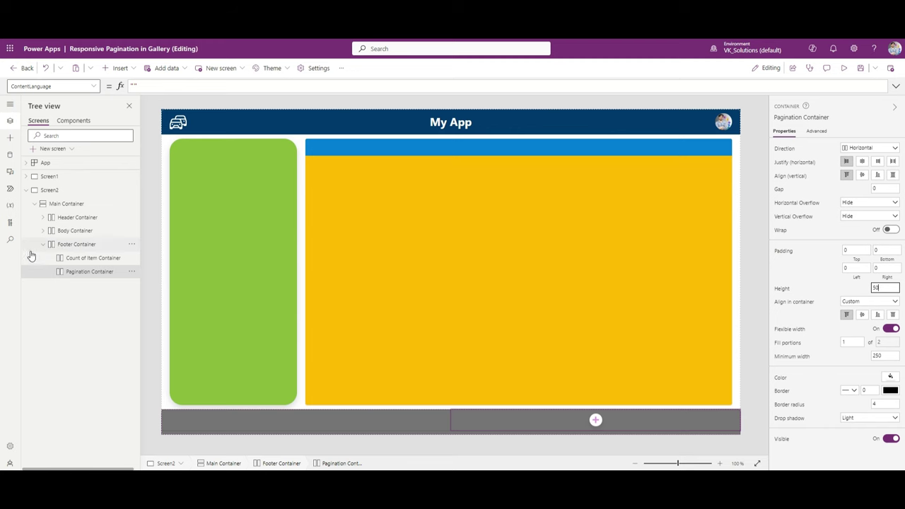
Centre the Footer Container's contents vertically with start justification, and have both child containers take their alignment from the container
{"action": "left_click", "coordinate": [63, 245]}
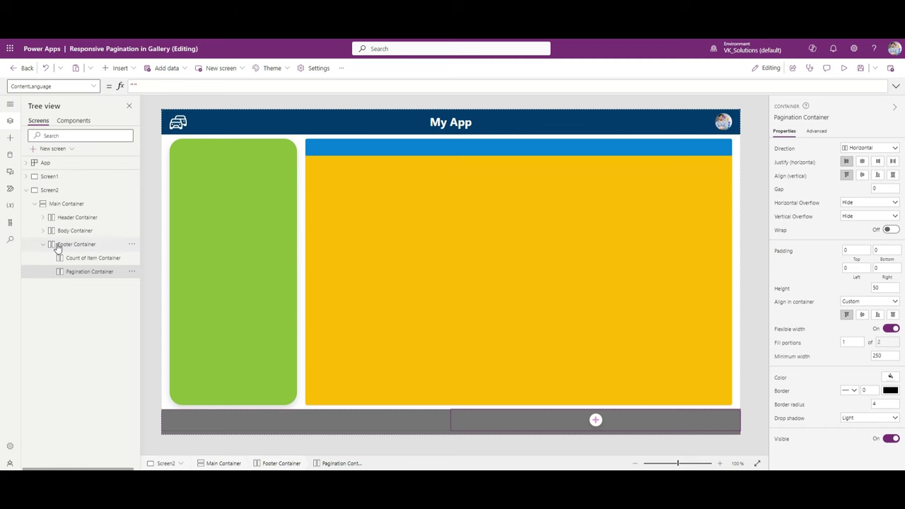
{"action": "left_click", "coordinate": [862, 177]}
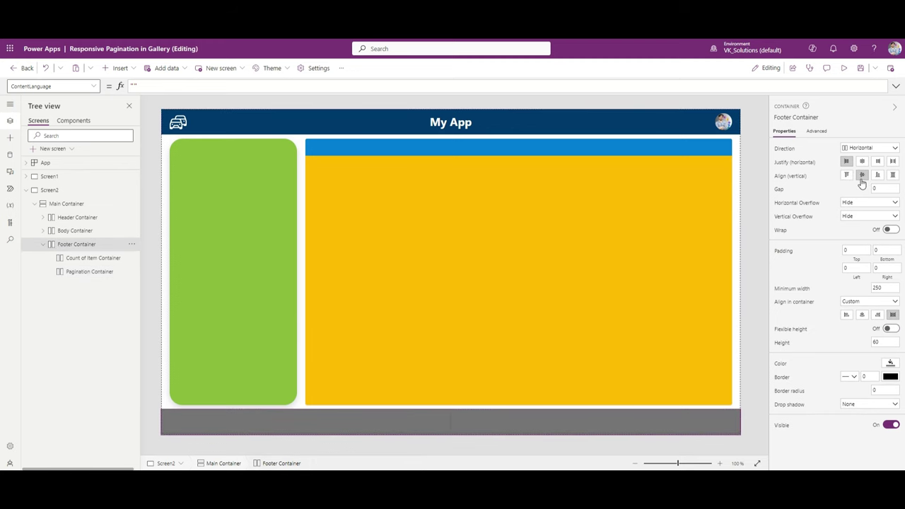
{"action": "left_click", "coordinate": [862, 163]}
{"action": "left_click", "coordinate": [847, 162]}
{"action": "left_click", "coordinate": [100, 272]}
{"action": "left_click", "coordinate": [93, 259]}
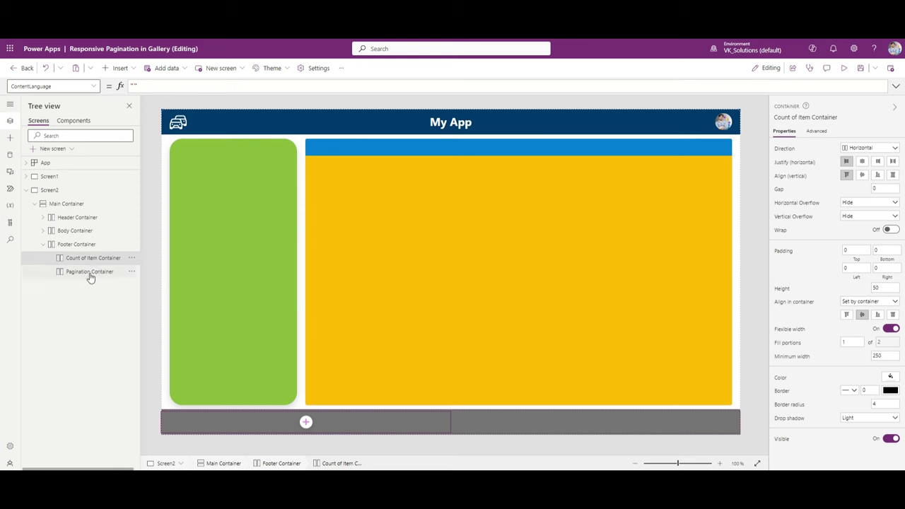
Fill the Count of Item Container and the Pagination Container together with the orange theme colour
{"action": "left_click", "coordinate": [90, 276], "text": "shift"}
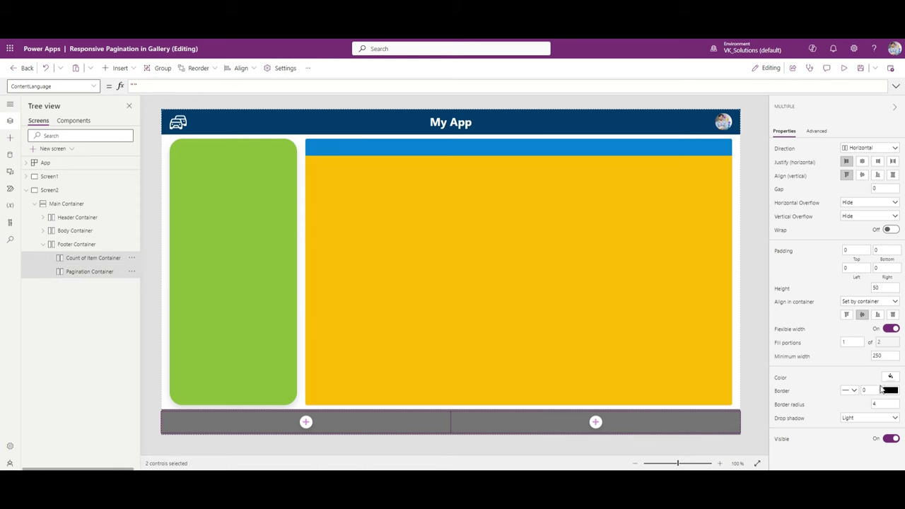
{"action": "left_click", "coordinate": [890, 377]}
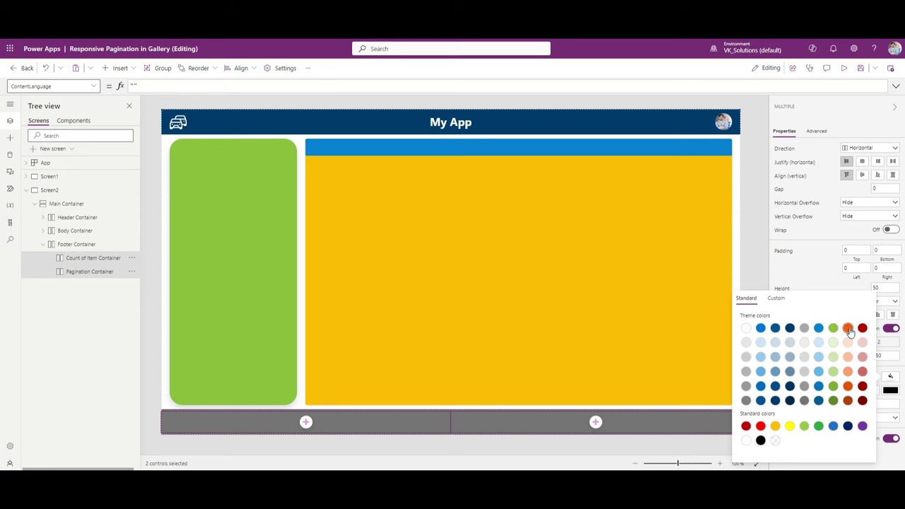
{"action": "left_click", "coordinate": [847, 328]}
Try dark red and green fills on the Pagination Container and settle on the standard purple
{"action": "left_click", "coordinate": [519, 430]}
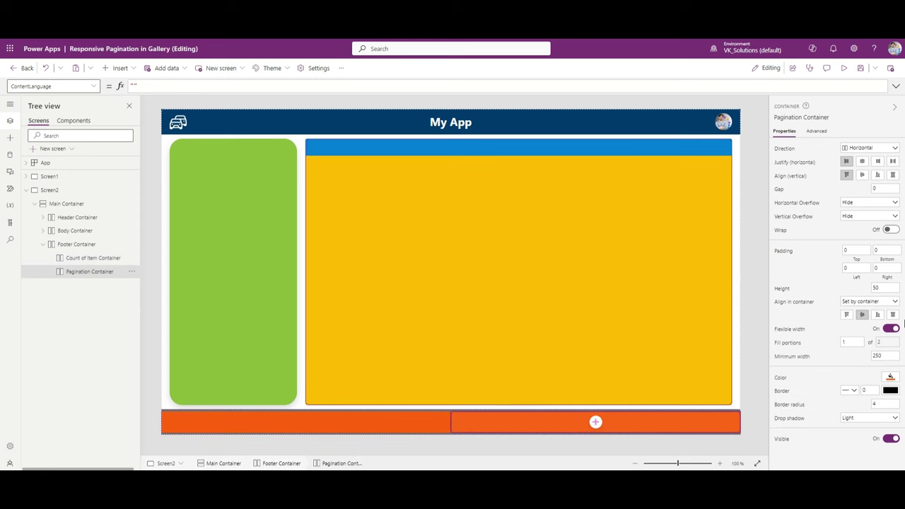
{"action": "left_click", "coordinate": [890, 378]}
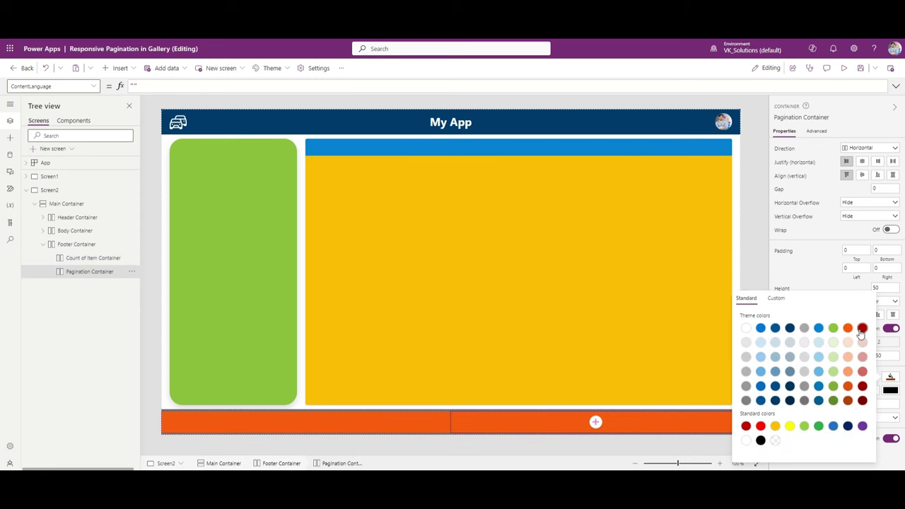
{"action": "left_click", "coordinate": [861, 328]}
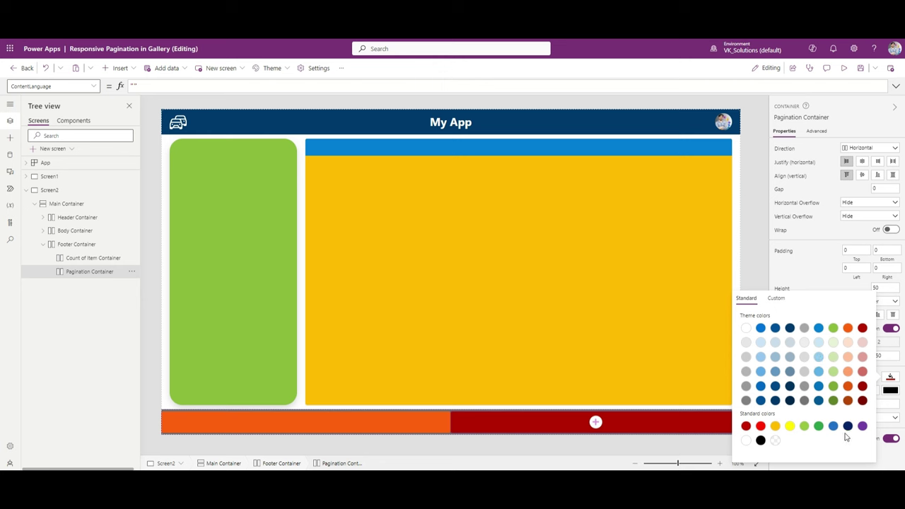
{"action": "left_click", "coordinate": [818, 426]}
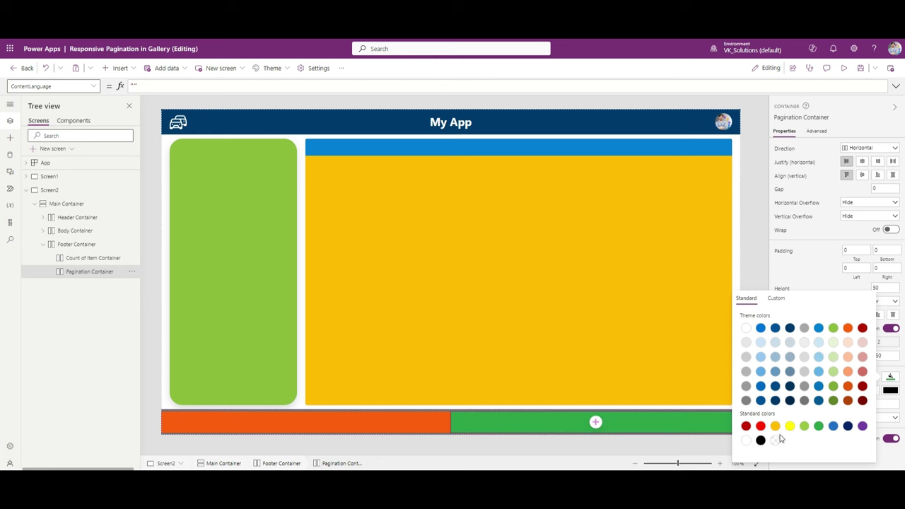
{"action": "left_click", "coordinate": [861, 425]}
{"action": "left_click", "coordinate": [750, 234]}
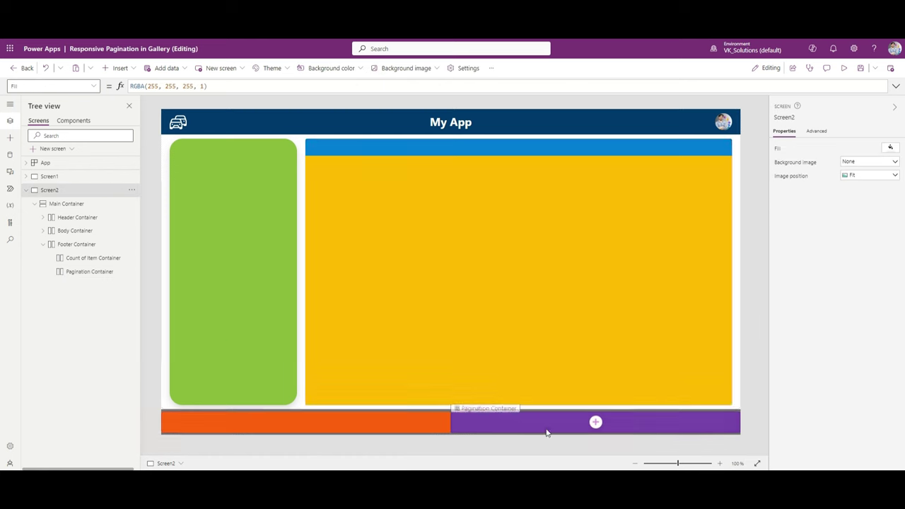
Give the Footer Container a gap of 20 and a left and right padding of 20
{"action": "left_click", "coordinate": [63, 233]}
{"action": "left_click", "coordinate": [74, 245]}
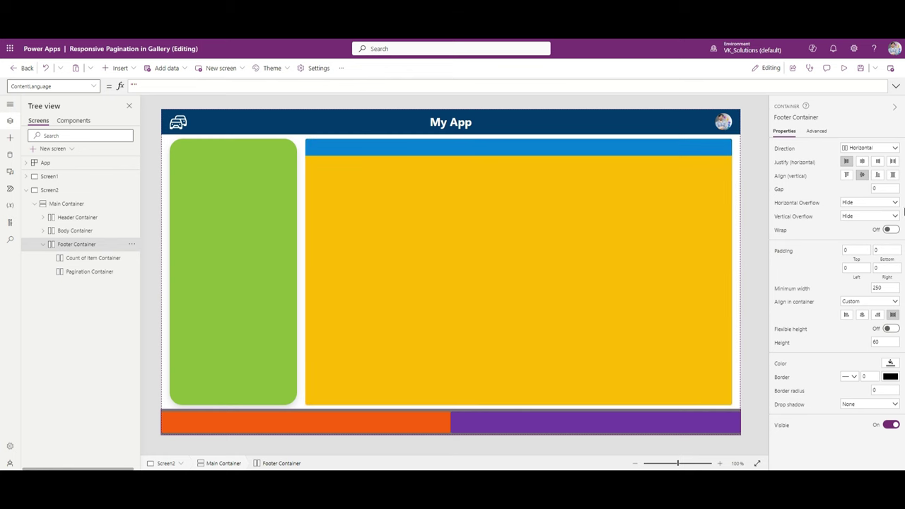
{"action": "left_click", "coordinate": [880, 188]}
{"action": "type", "text": "20"}
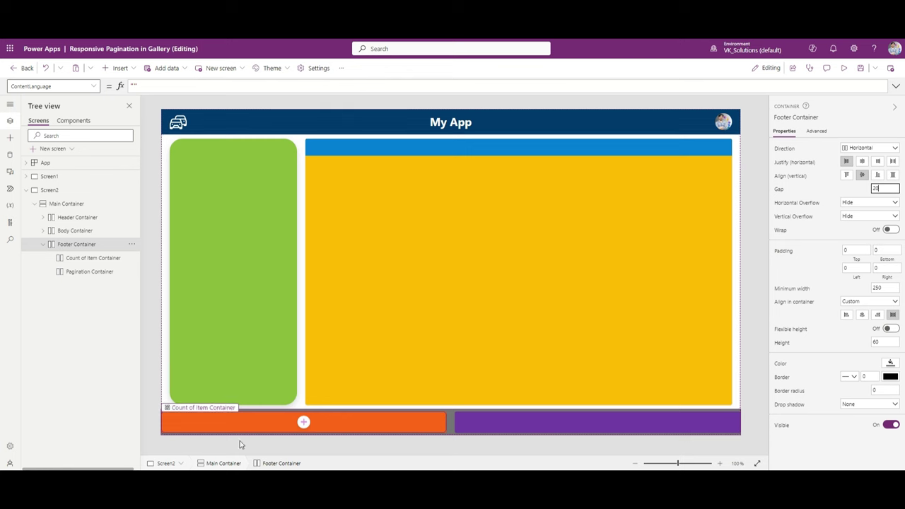
{"action": "left_click", "coordinate": [857, 268]}
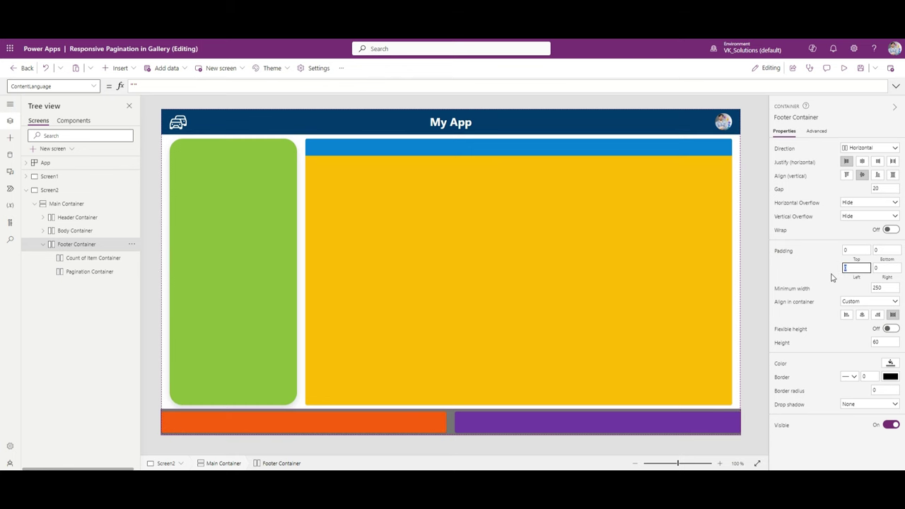
{"action": "key", "text": "Tab"}
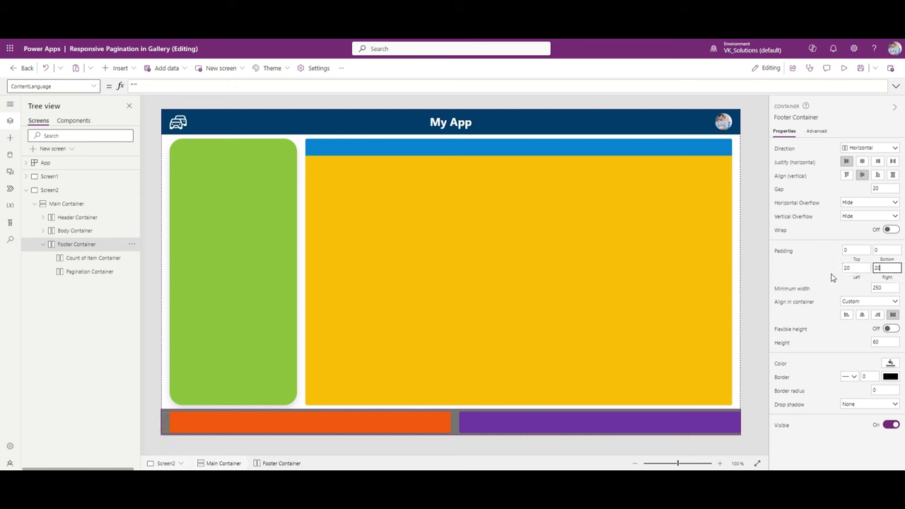
{"action": "left_click", "coordinate": [754, 333]}
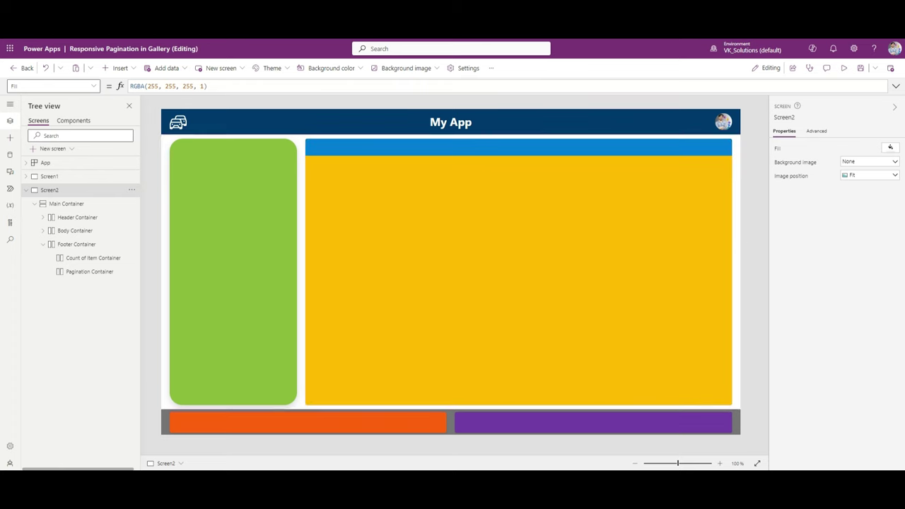
Turn off Scale to fit in the app's display settings and save the app
{"action": "left_click", "coordinate": [469, 68]}
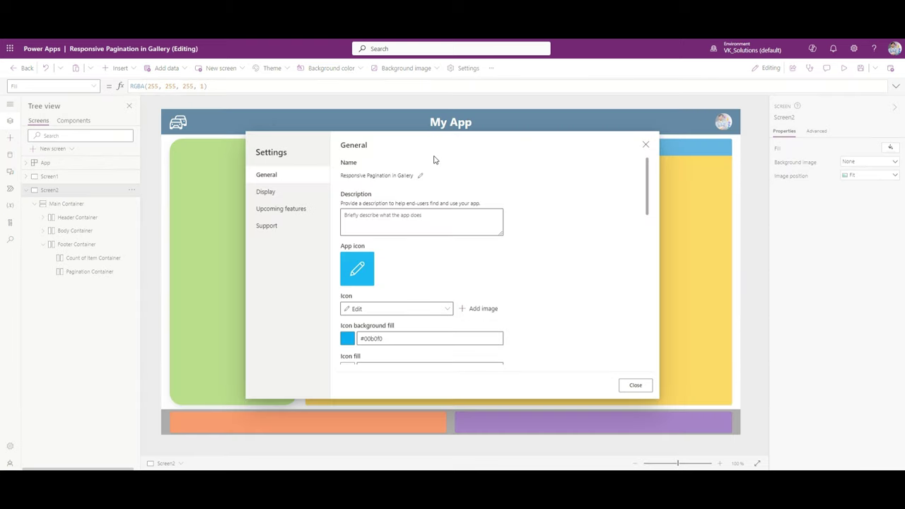
{"action": "left_click", "coordinate": [274, 193]}
{"action": "scroll", "coordinate": [357, 341], "scroll_direction": "down", "scroll_amount": 1}
{"action": "scroll", "coordinate": [357, 342], "scroll_direction": "down", "scroll_amount": 2}
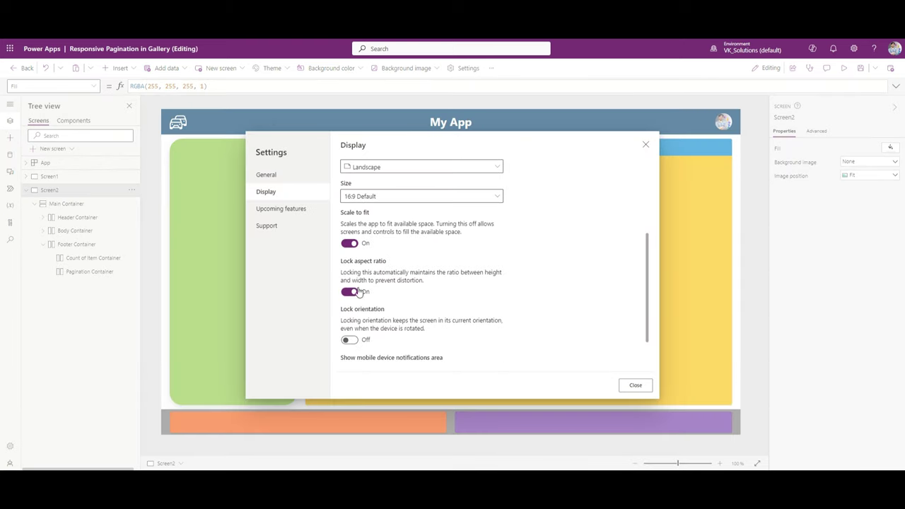
{"action": "left_click", "coordinate": [347, 244]}
{"action": "left_click", "coordinate": [645, 145]}
{"action": "left_click", "coordinate": [857, 70]}
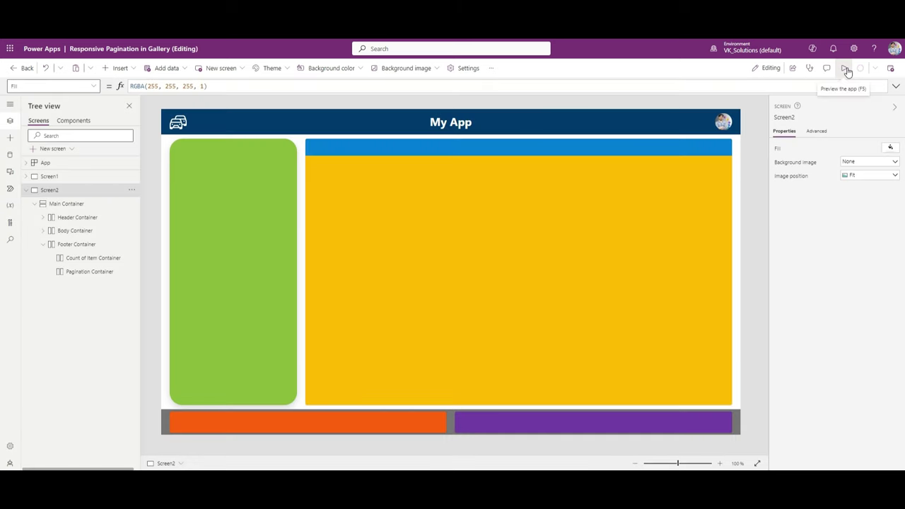
Preview the app at window size and on the Apple iPad mini and Apple iPad Pro 11" tablets
{"action": "left_click", "coordinate": [846, 69]}
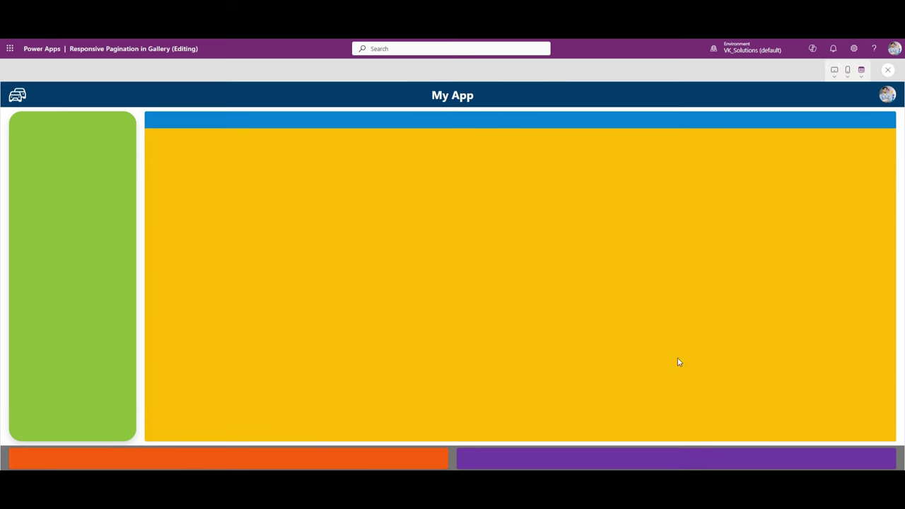
{"action": "left_click", "coordinate": [833, 71]}
{"action": "left_click", "coordinate": [823, 104]}
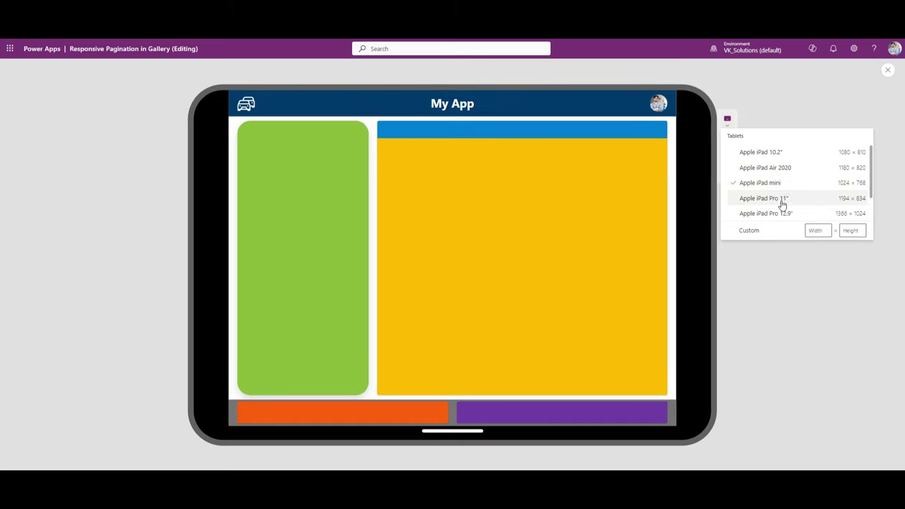
{"action": "left_click", "coordinate": [778, 198]}
Preview the app on the Apple iPhone SE 2nd gen, 3rd gen in landscape and portrait, and open the window and canvas size choices
{"action": "left_click", "coordinate": [745, 138]}
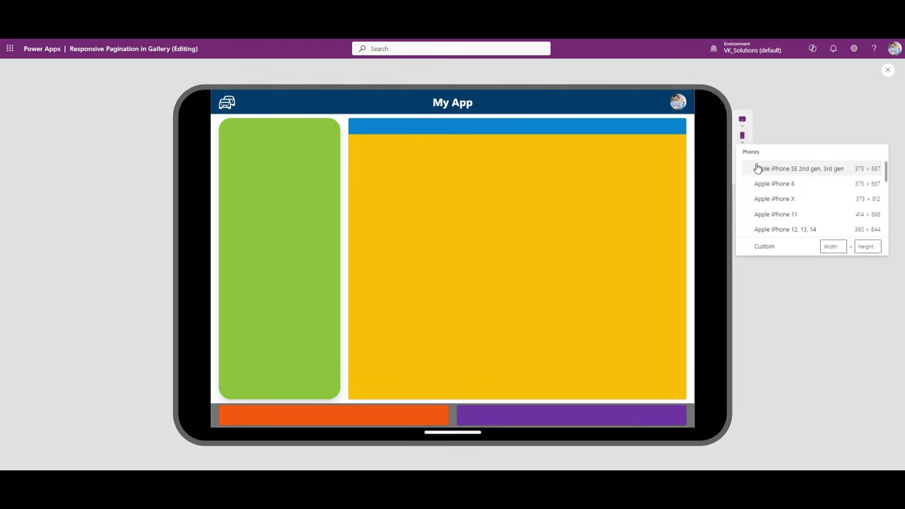
{"action": "left_click", "coordinate": [758, 169]}
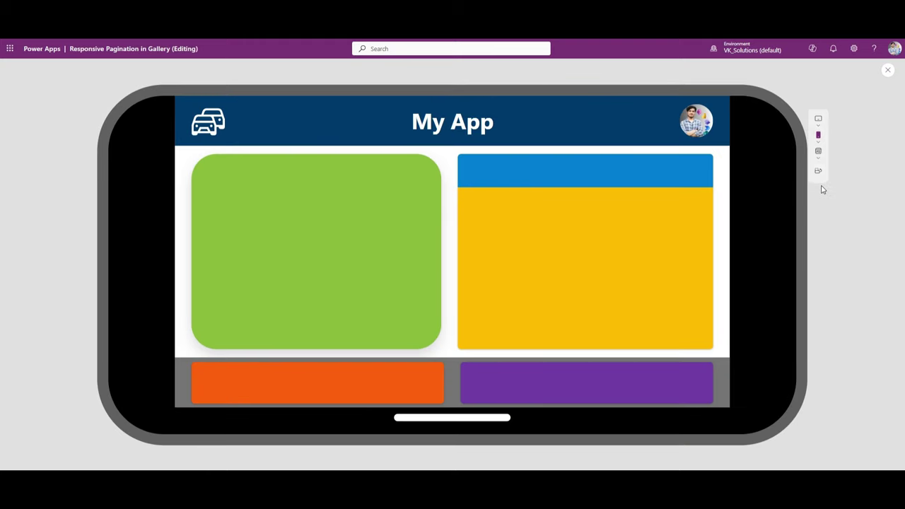
{"action": "left_click", "coordinate": [818, 173]}
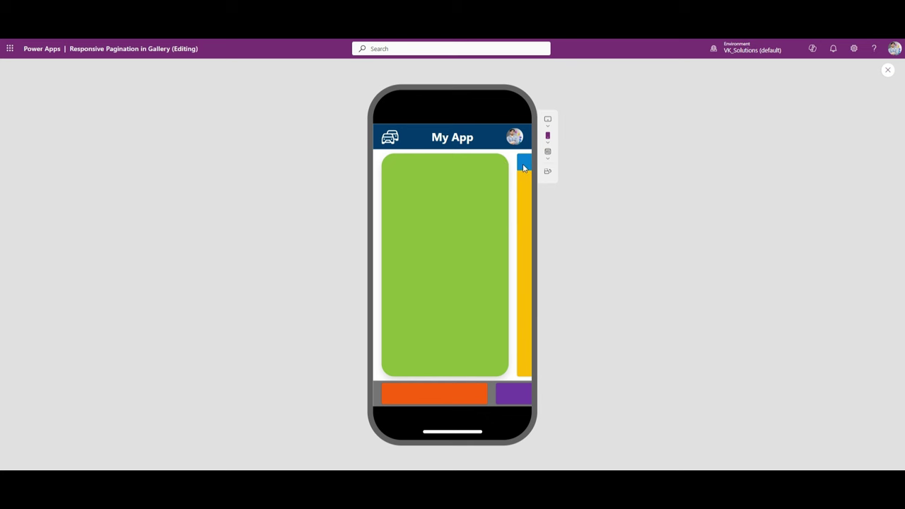
{"action": "left_click", "coordinate": [547, 167]}
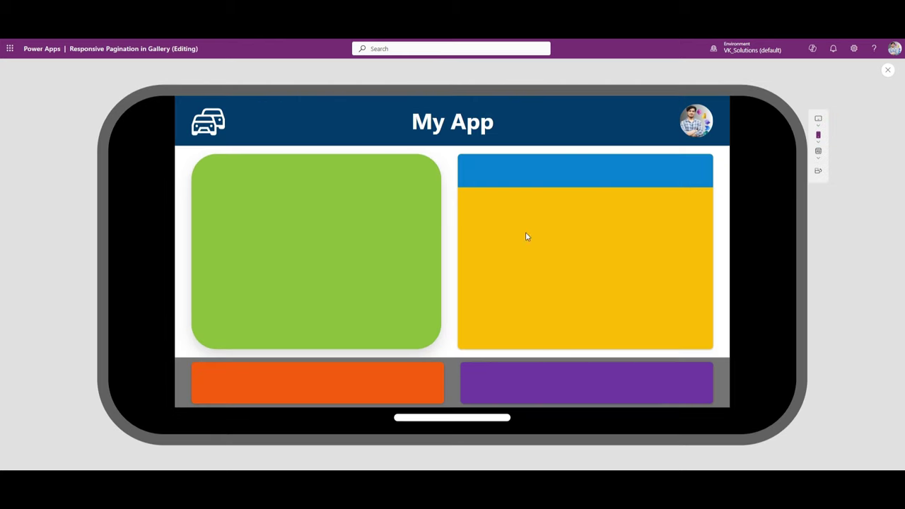
{"action": "left_click", "coordinate": [818, 151]}
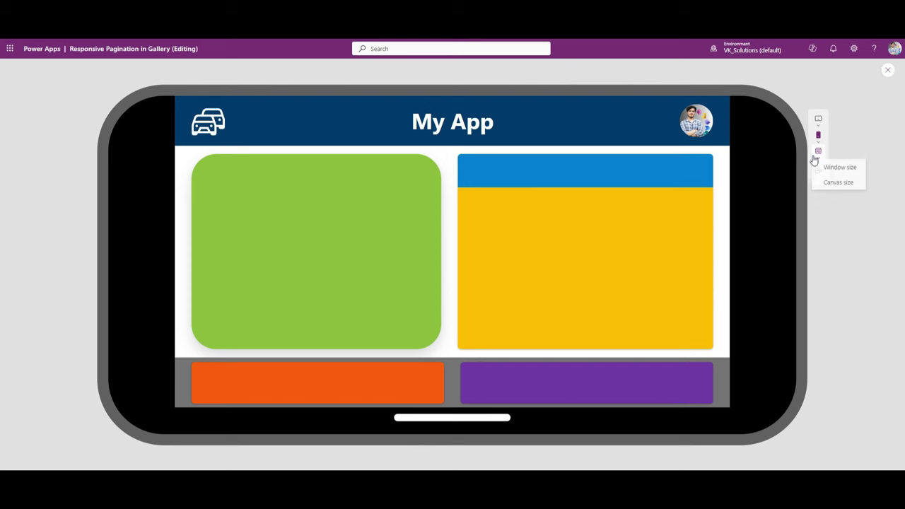